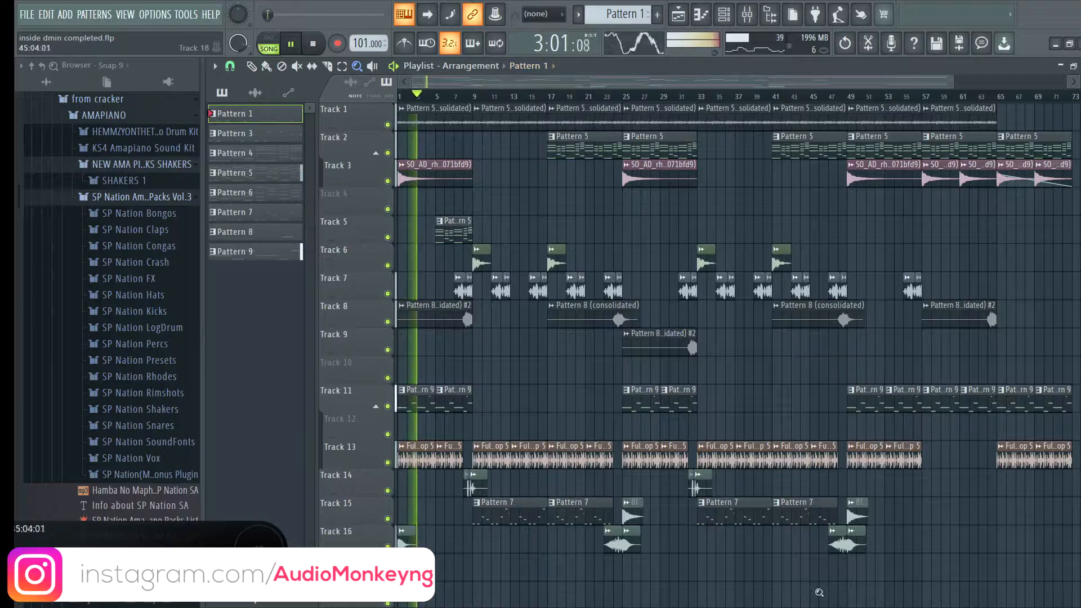
Stop the full arrangement playback and save the project.
key("super")
key("super")
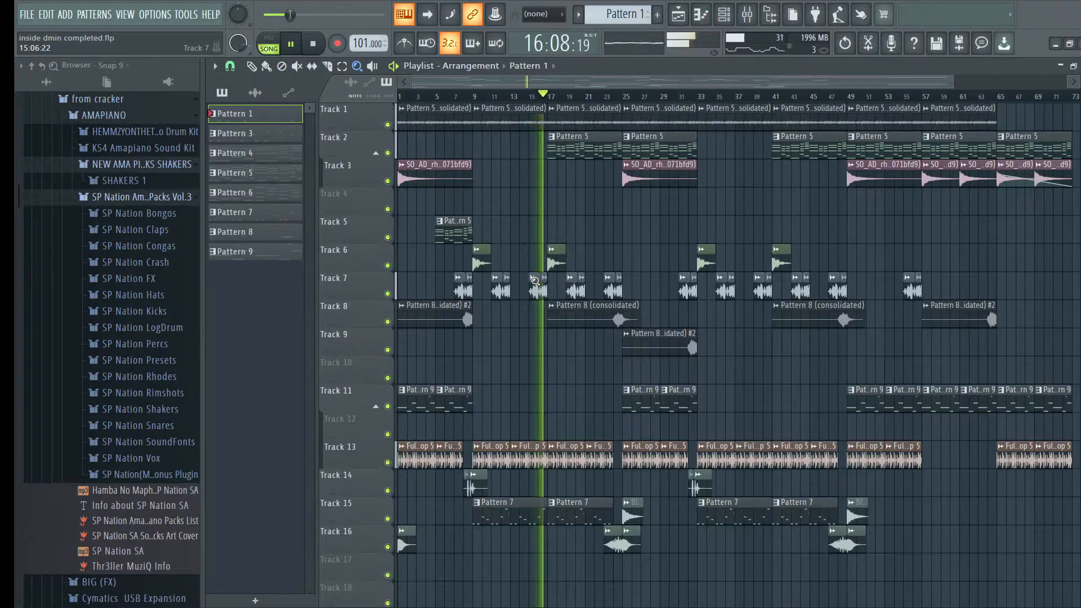
key("ctrl+s")
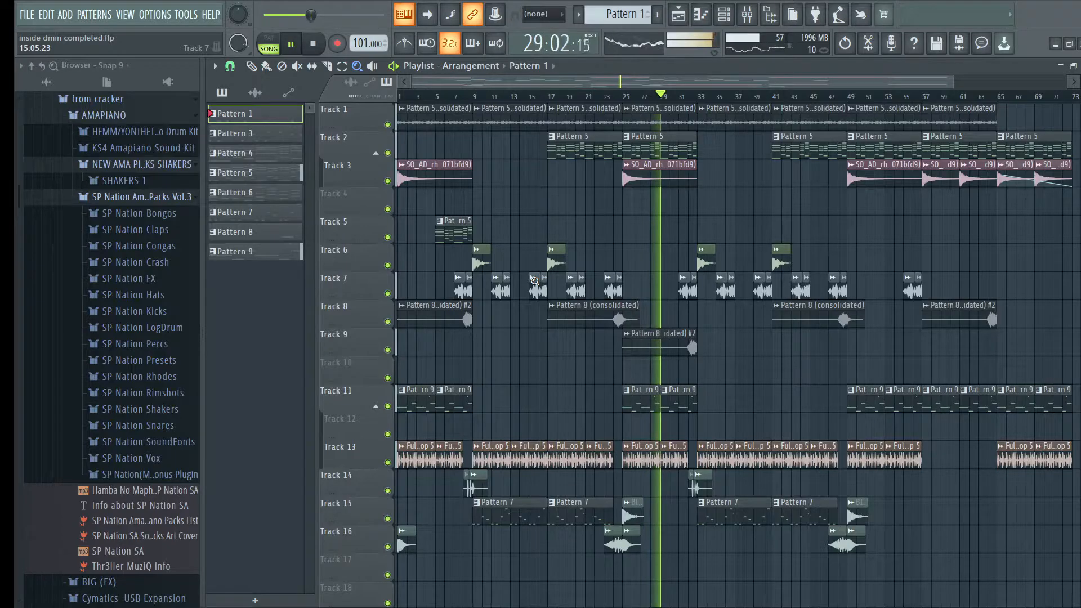
key("space")
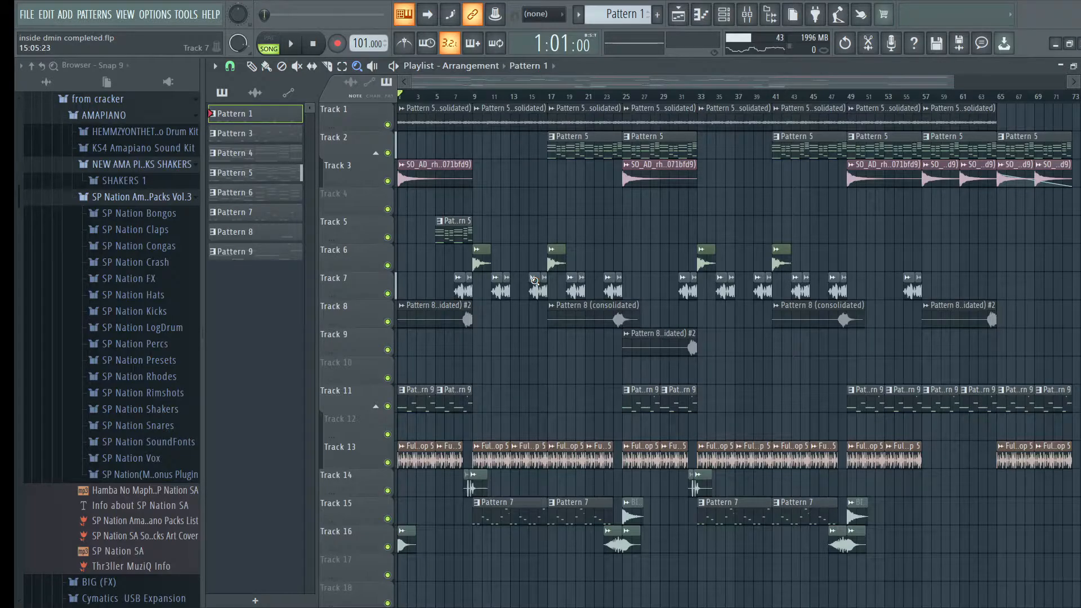
key("ctrl+s")
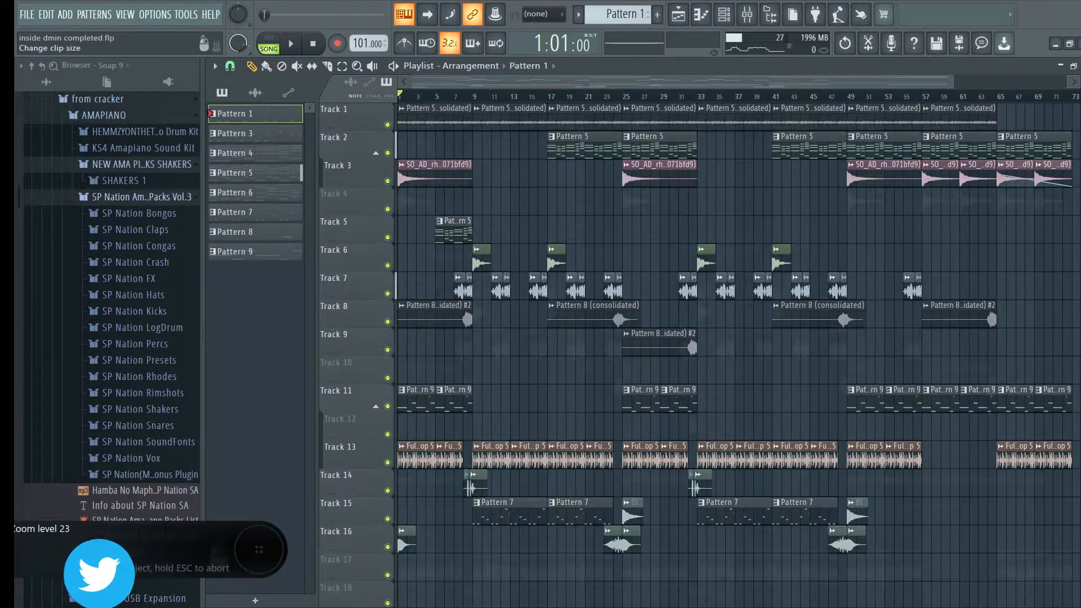
Open the Pattern 5 clip from Track 2 in pattern mode and show its Kontakt Portable x64 notes in the piano roll.
scroll(945, 132, "up", 2)
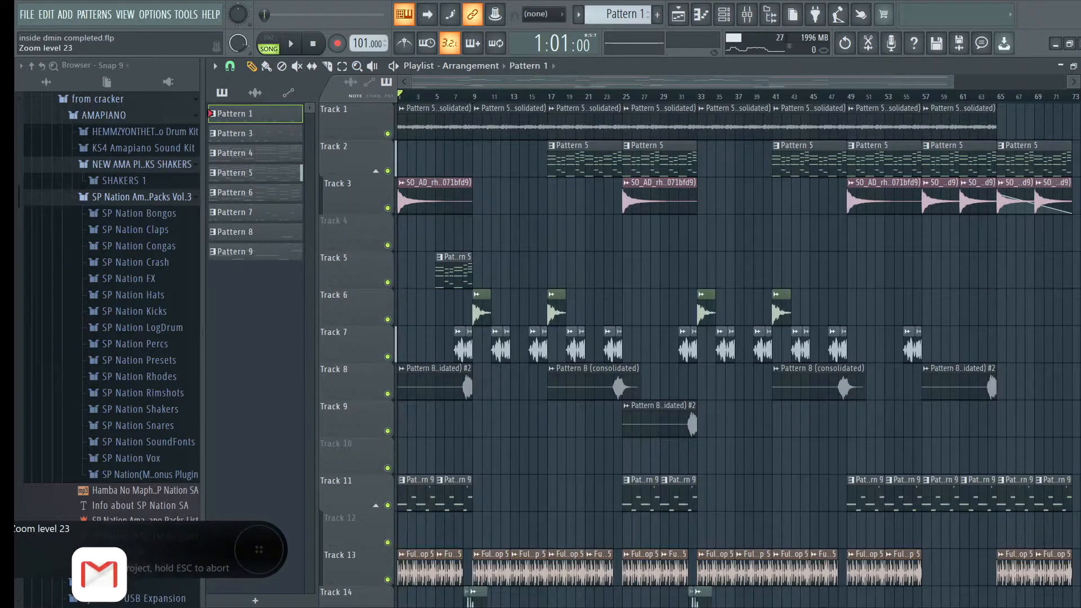
scroll(945, 132, "down", 2)
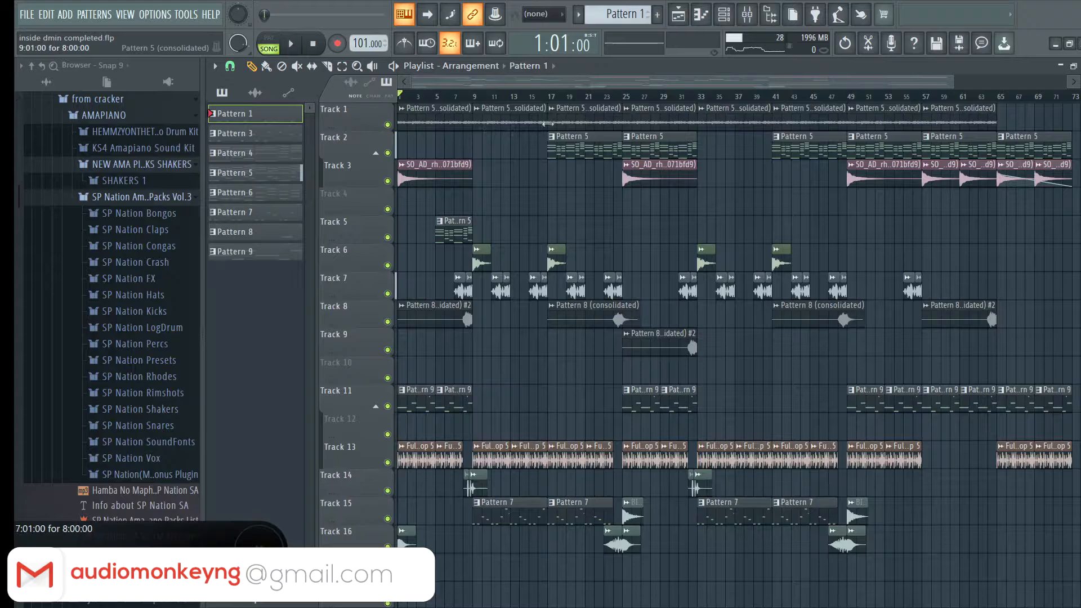
left_click(540, 97)
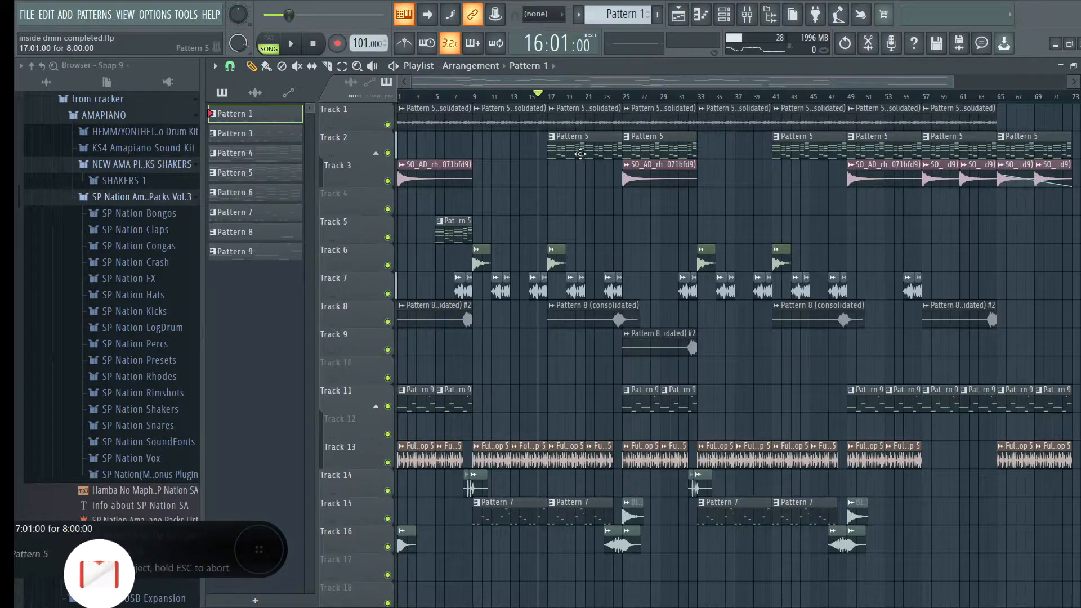
left_click(579, 153)
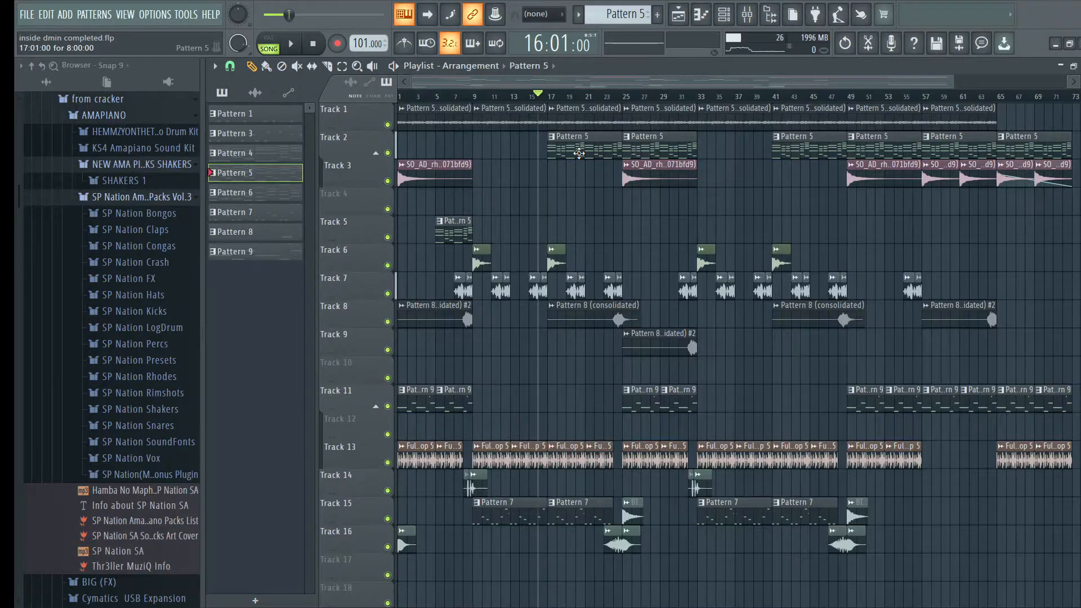
double_click(579, 153)
key("Escape")
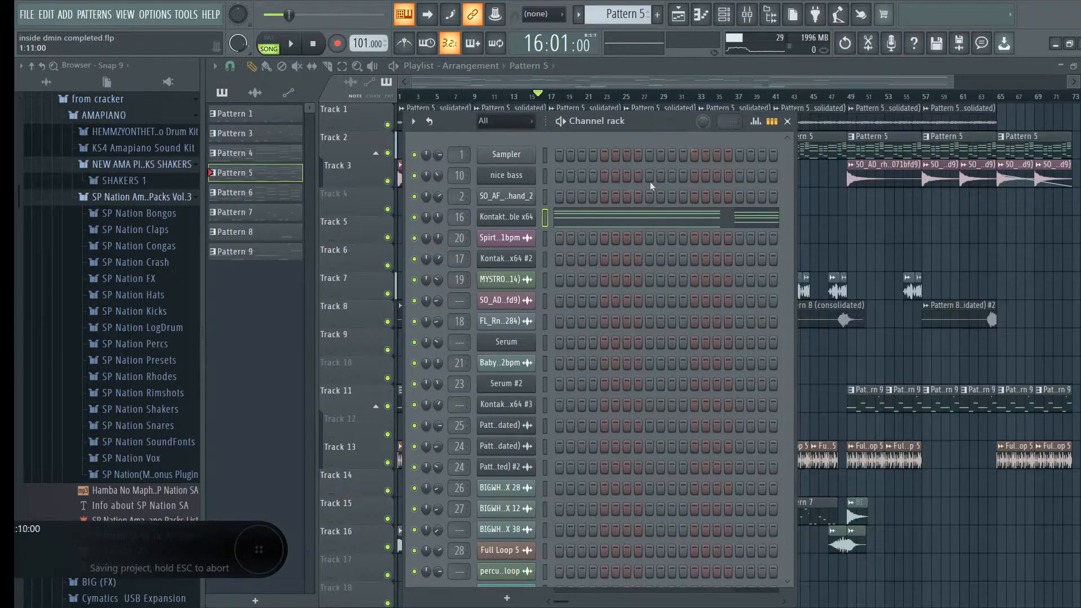
left_click(270, 44)
left_click(633, 218)
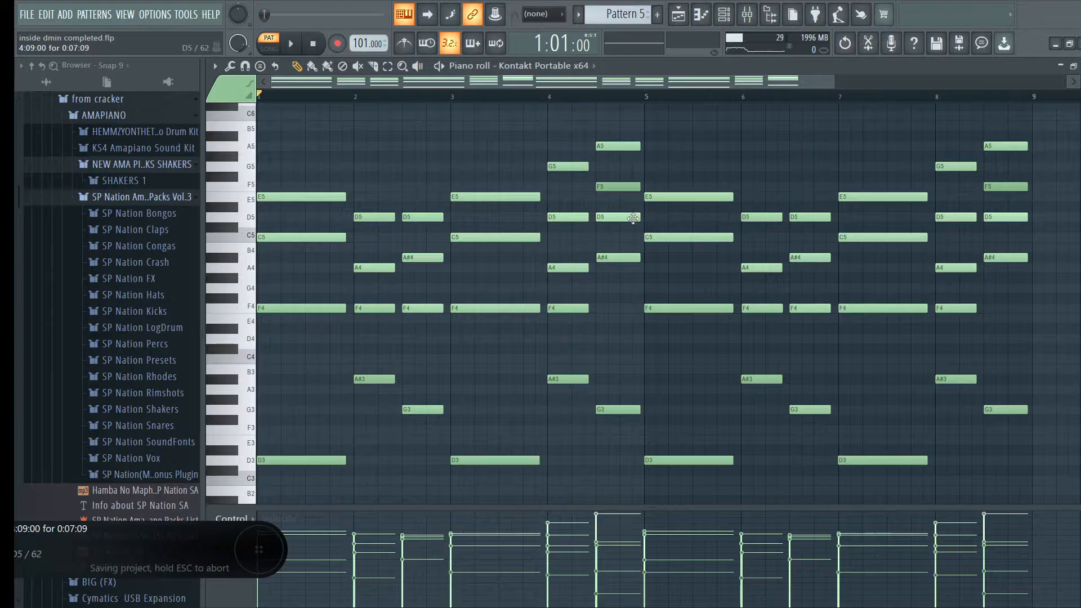
Play the Pattern 5 chords in the piano roll, close it and save the project.
left_click(293, 48)
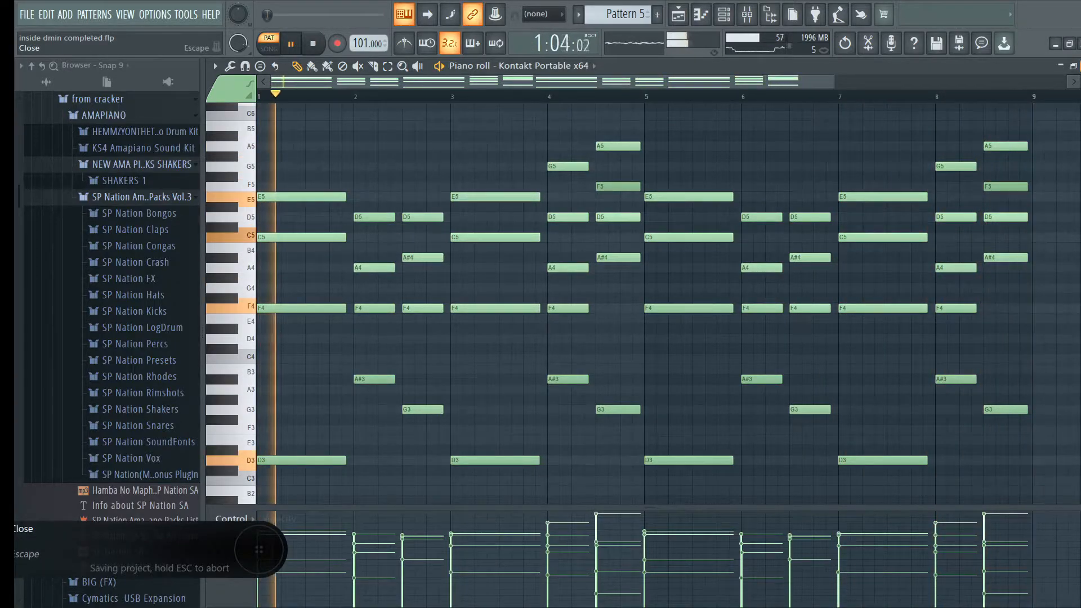
key("Escape")
key("ctrl+s")
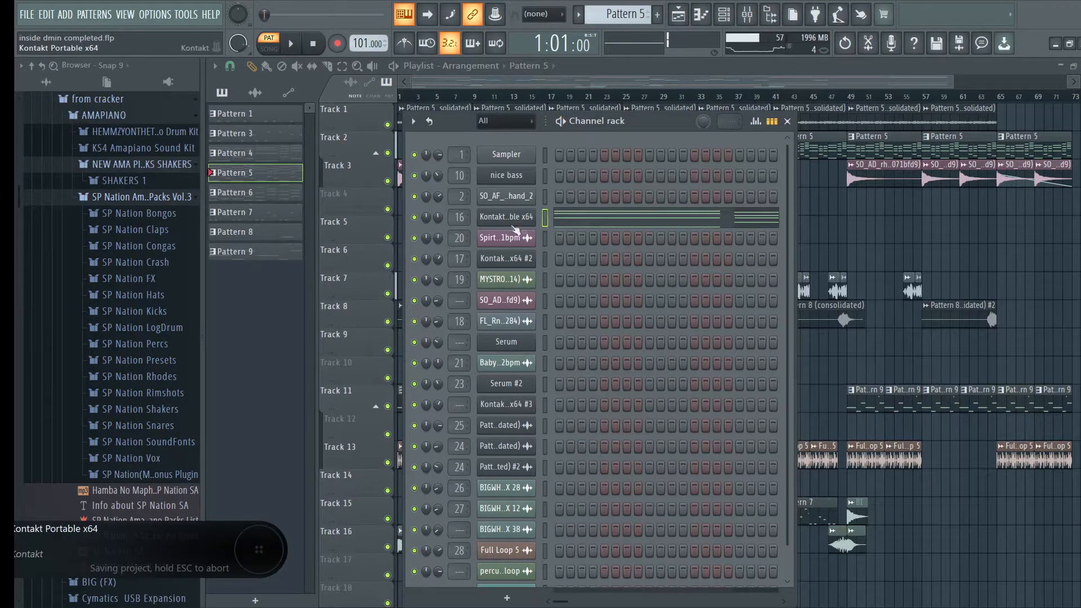
Inspect the Kontakt Portable x64 channel's 40s Very Own - Keys instrument and close its plugin window.
left_click(503, 220)
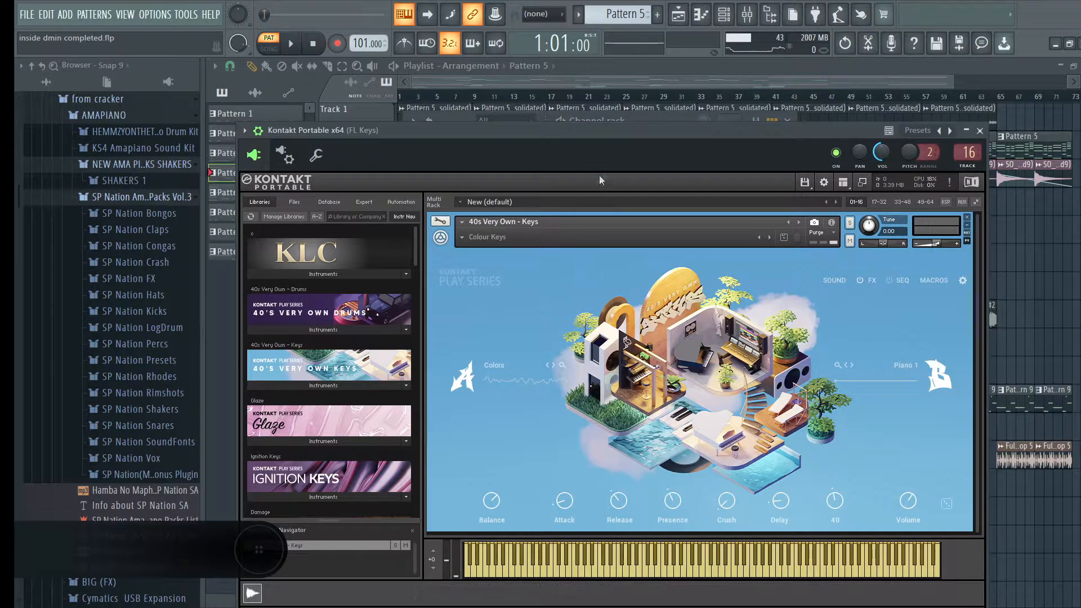
left_click_drag(614, 145, 584, 92)
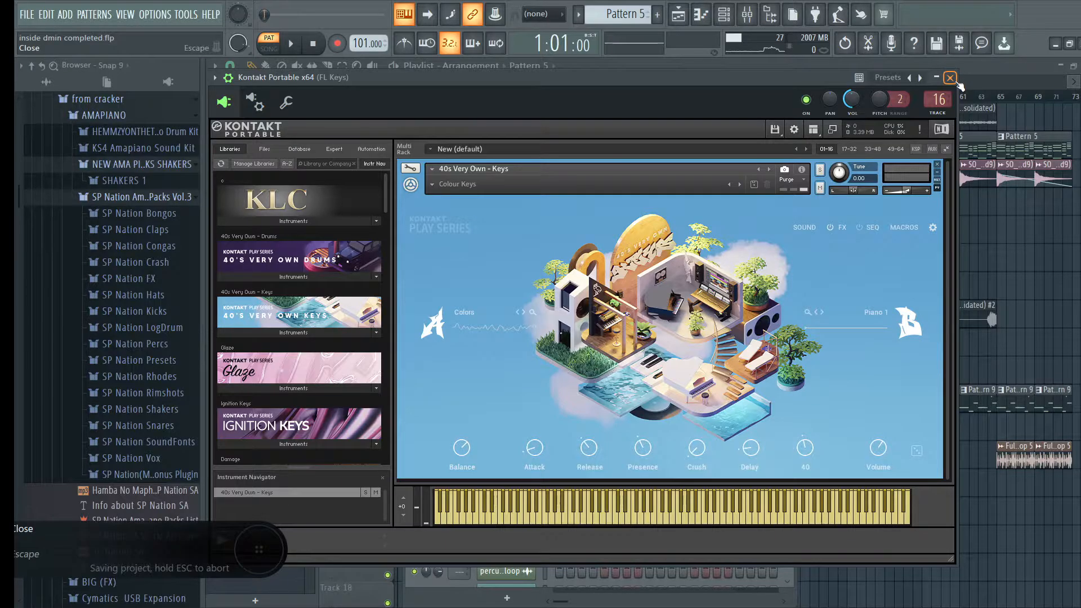
left_click(956, 81)
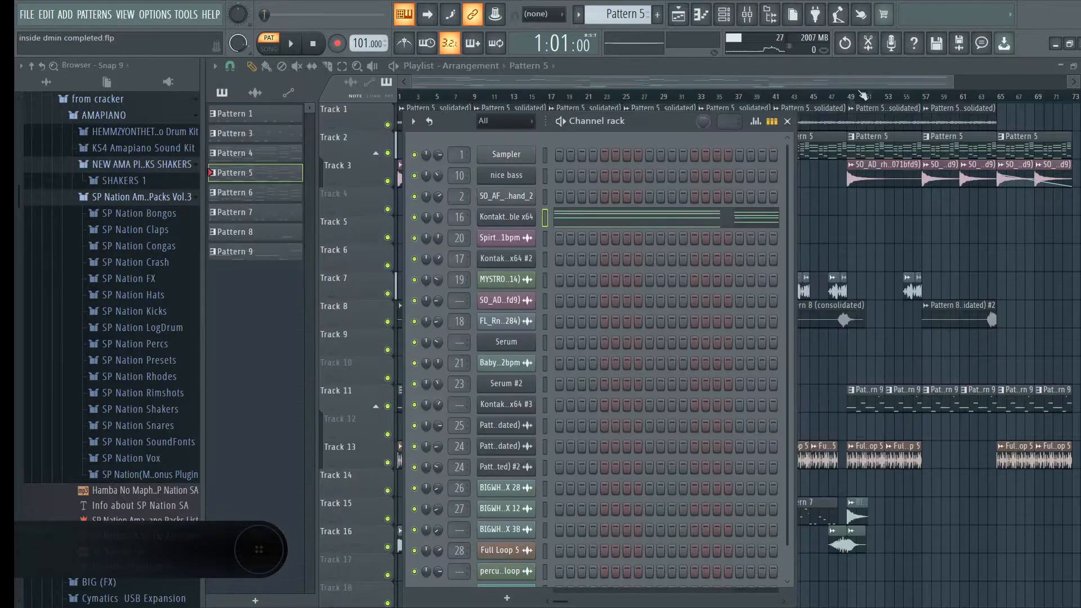
Reopen Pattern 5's Kontakt notes in the piano roll and review the progression from bar 1.
left_click(807, 80)
double_click(582, 149)
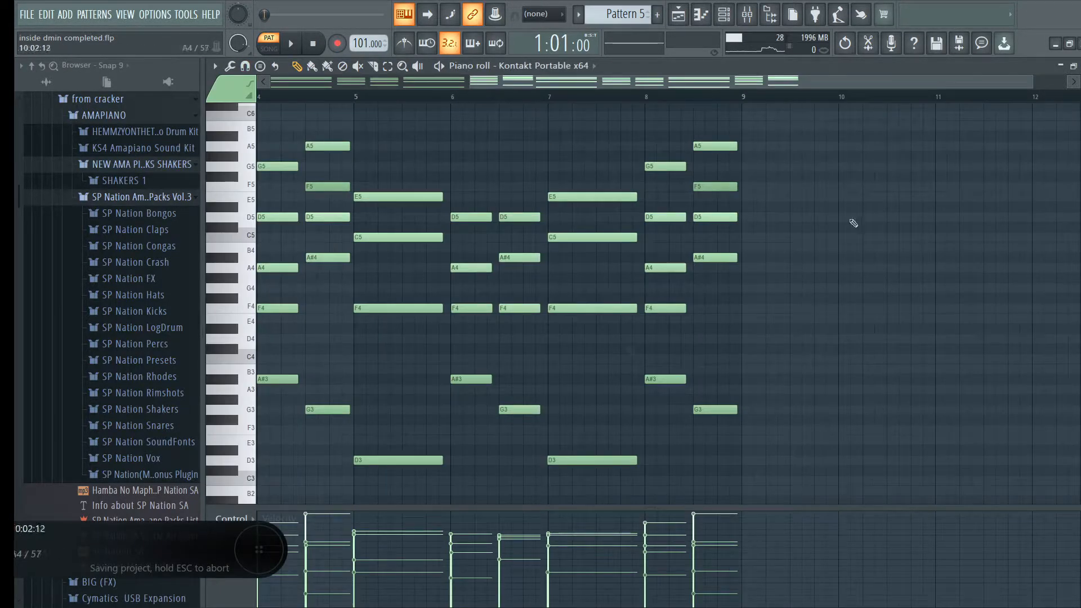
left_click_drag(746, 82, 495, 90)
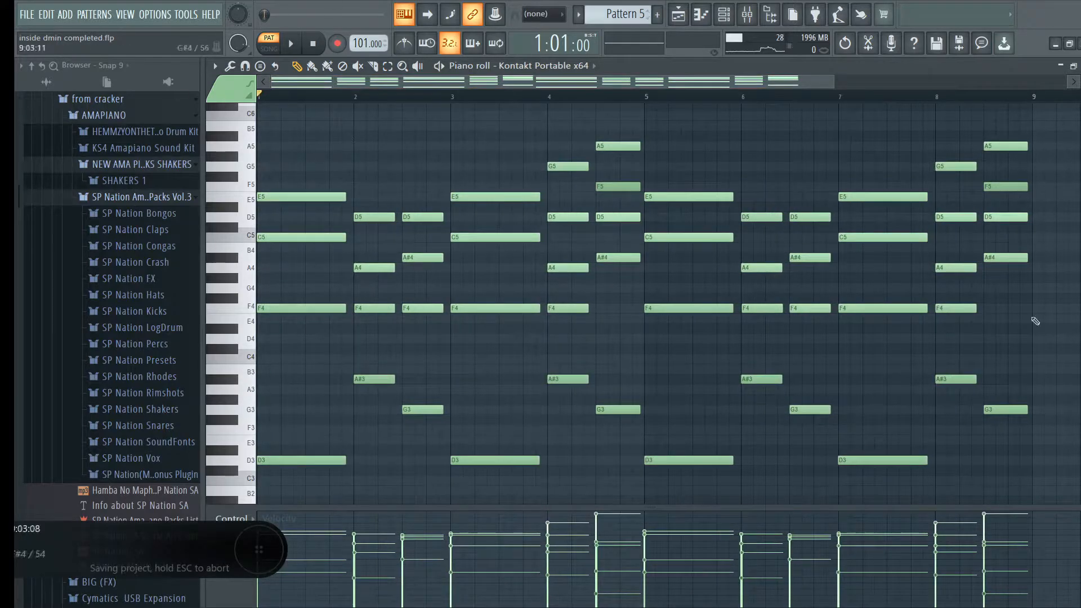
Return to the playlist, solo Track 1 and play the arrangement in song mode.
left_click(679, 14)
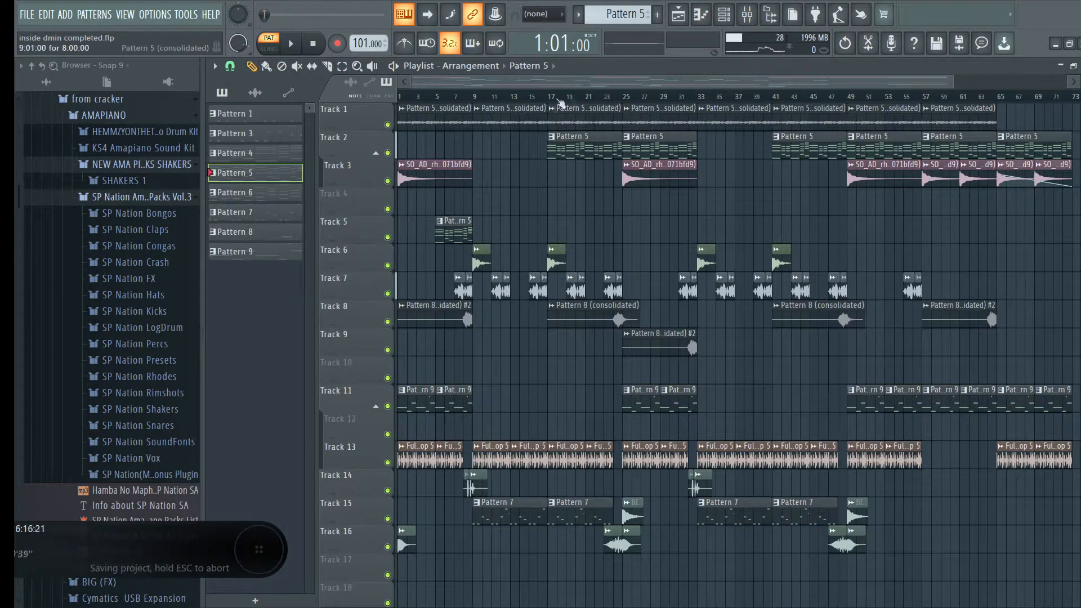
right_click(394, 125)
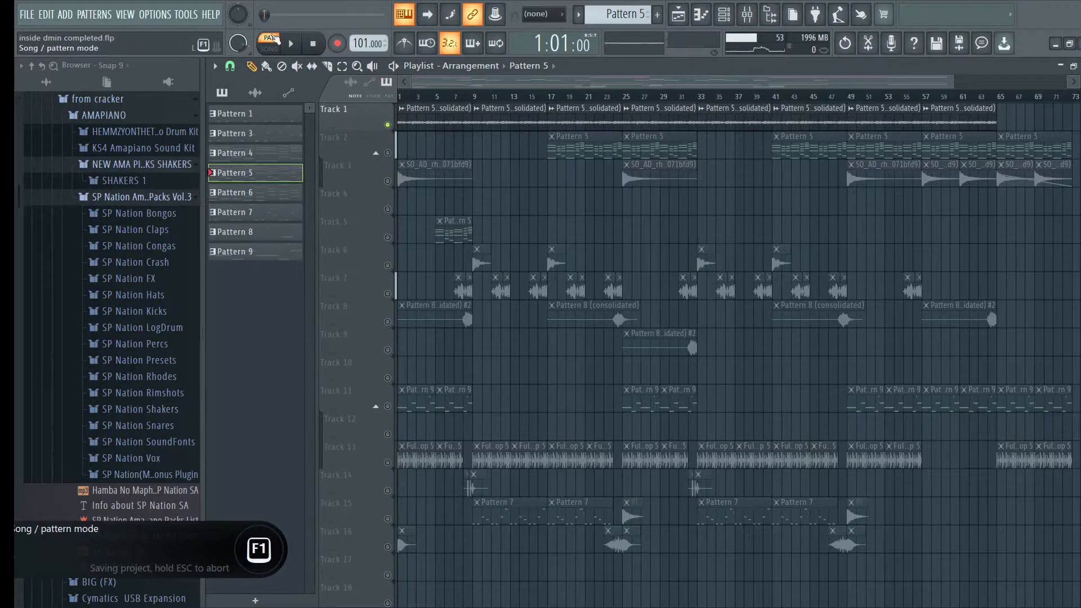
key("space")
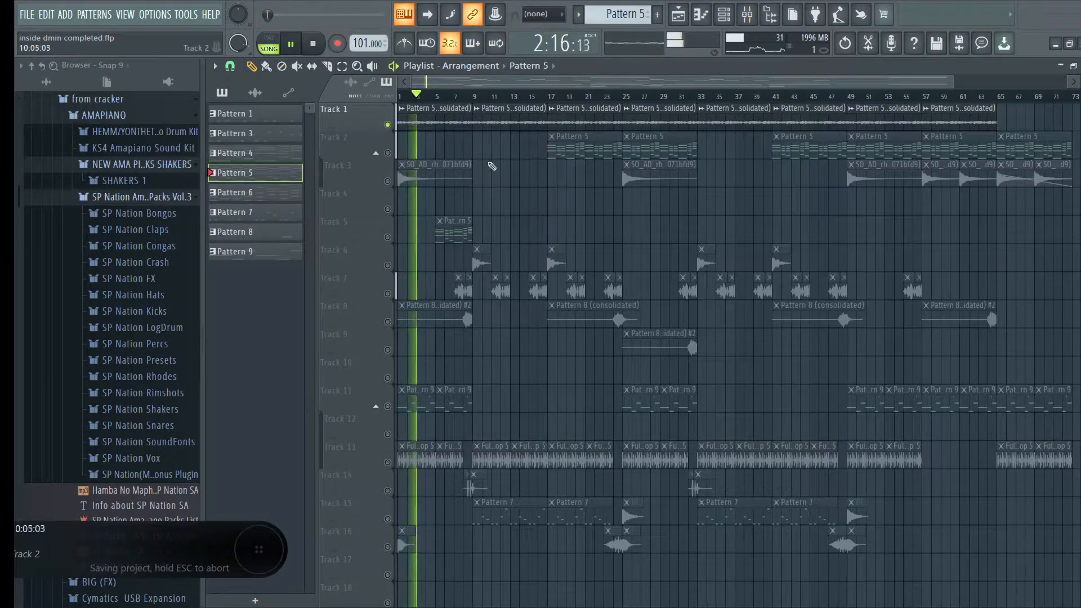
Inspect the Pattern 5 (consolidated) clip's channel settings and its mixer track 25, close both and stop playback with Track 1 unsoloed.
double_click(457, 125)
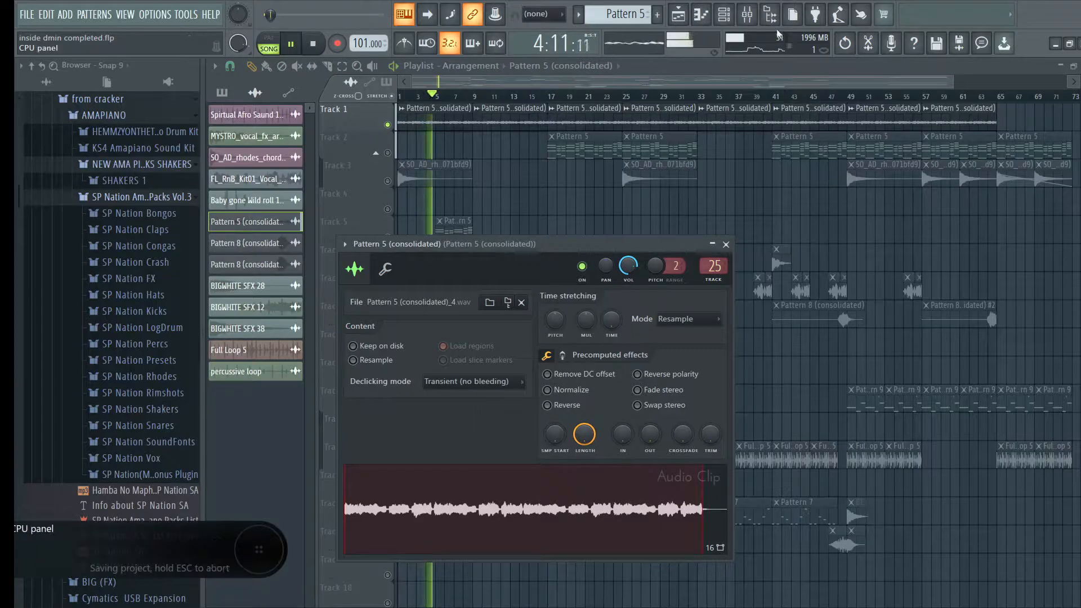
left_click(747, 15)
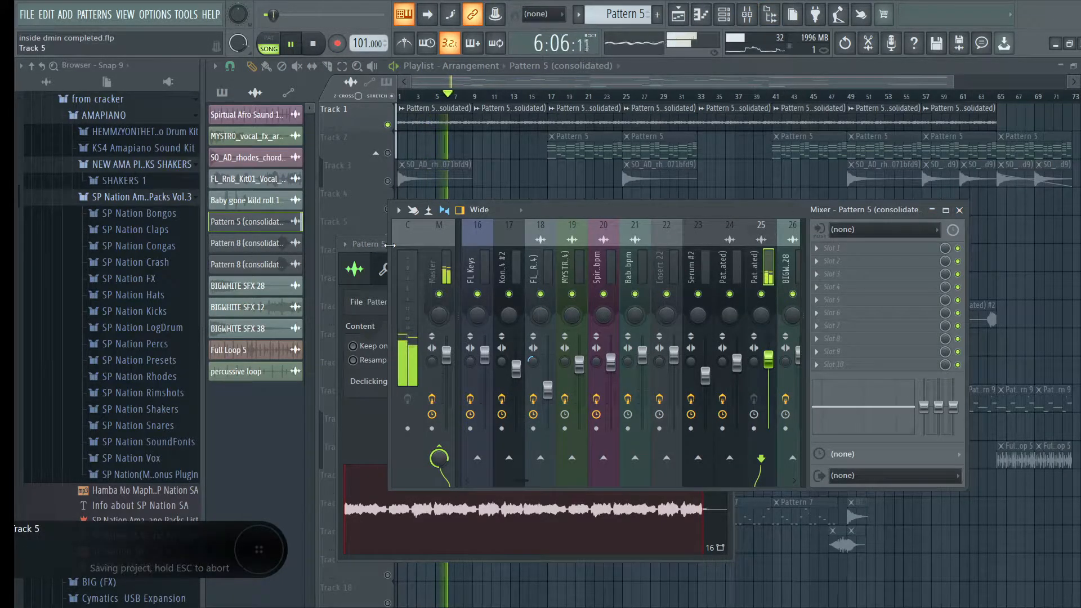
left_click(385, 245)
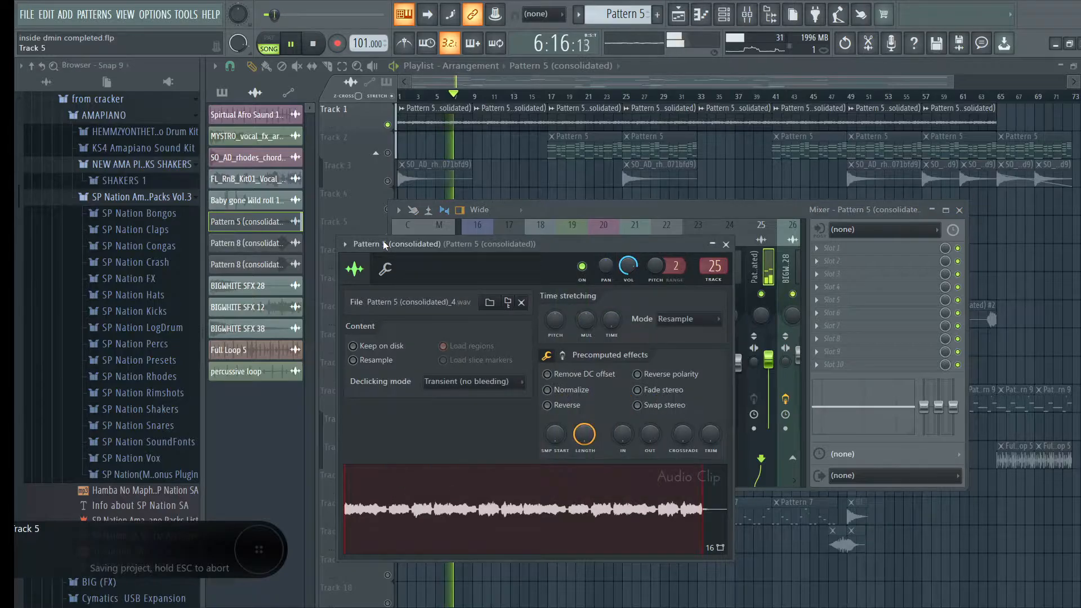
left_click(730, 247)
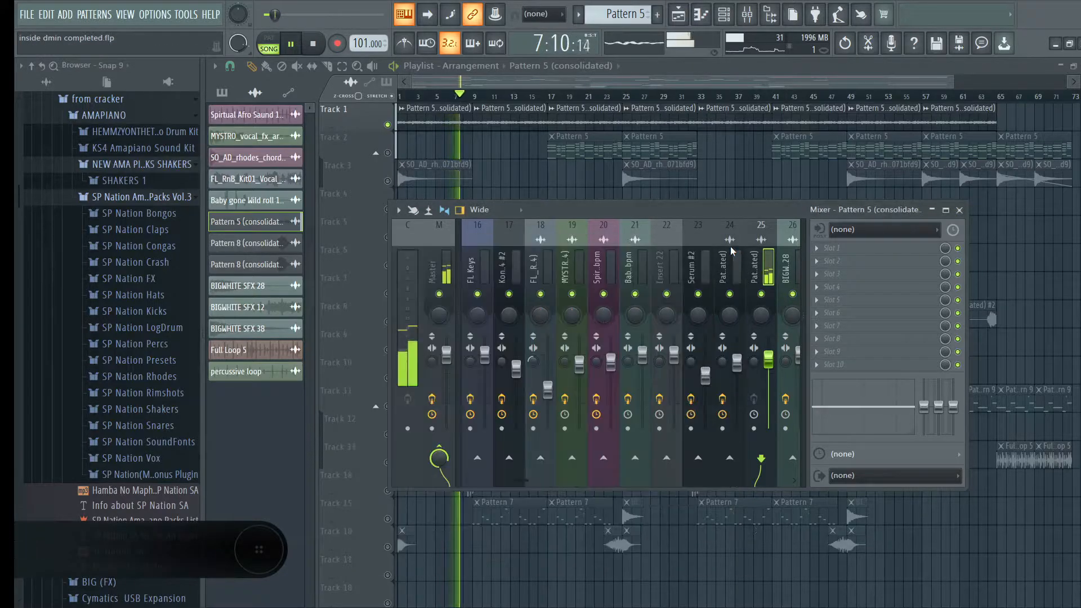
left_click(960, 210)
key("space")
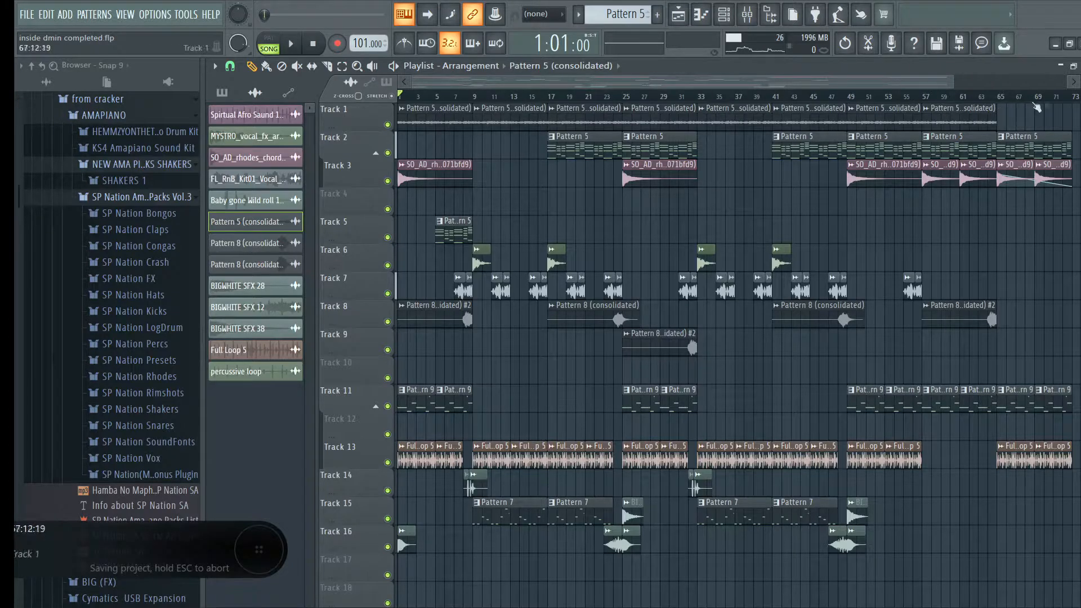
Solo Track 13 and play its Full Loop 5 clips from the start of the arrangement.
scroll(912, 279, "up", 3)
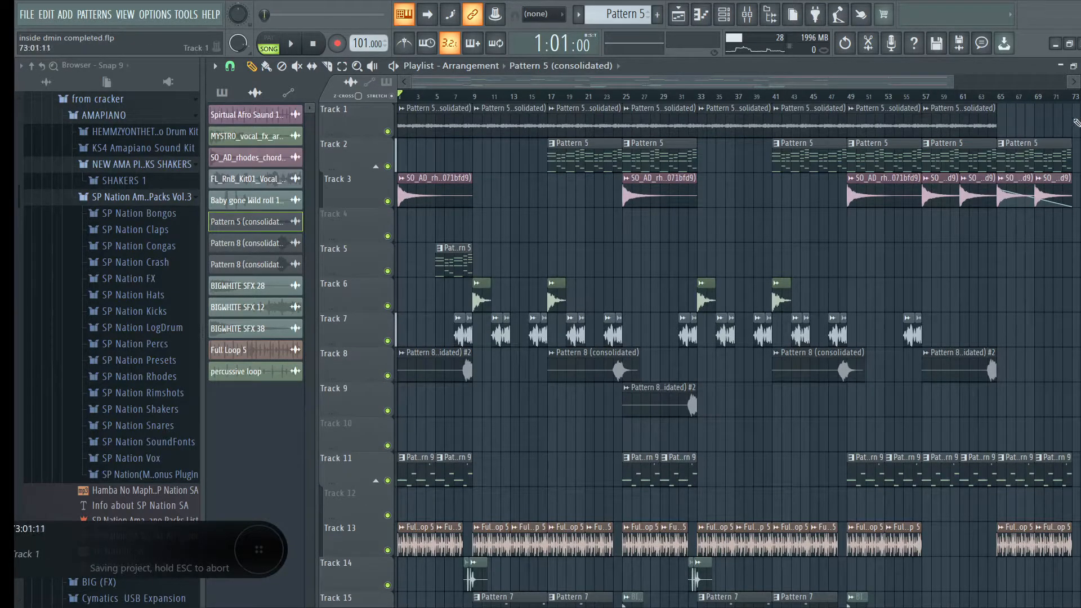
scroll(761, 121, "down", 9)
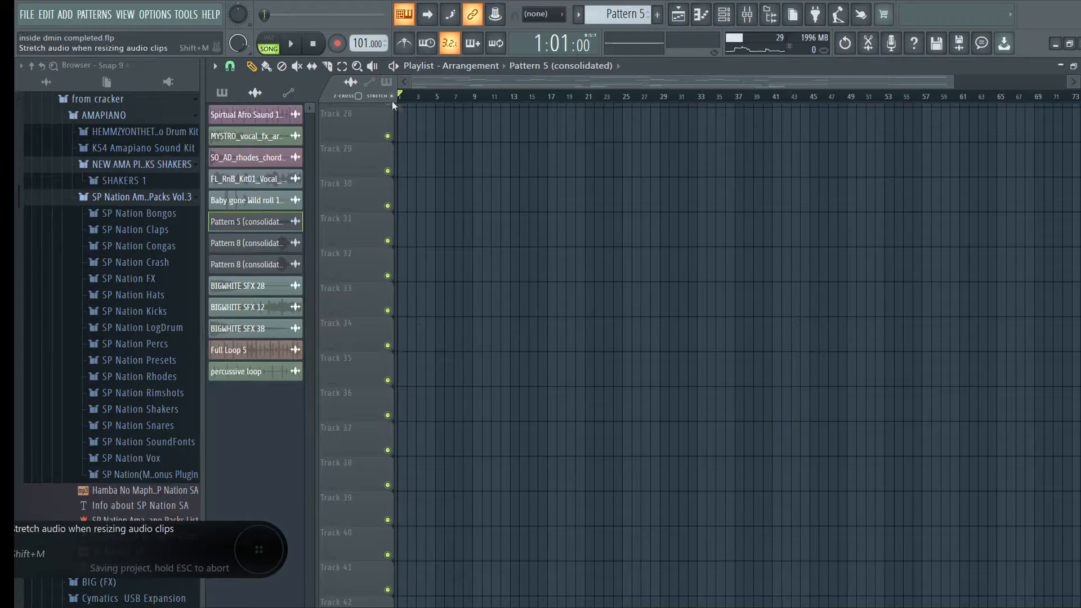
left_click(357, 67)
right_click(526, 251)
left_click_drag(560, 245, 225, 479)
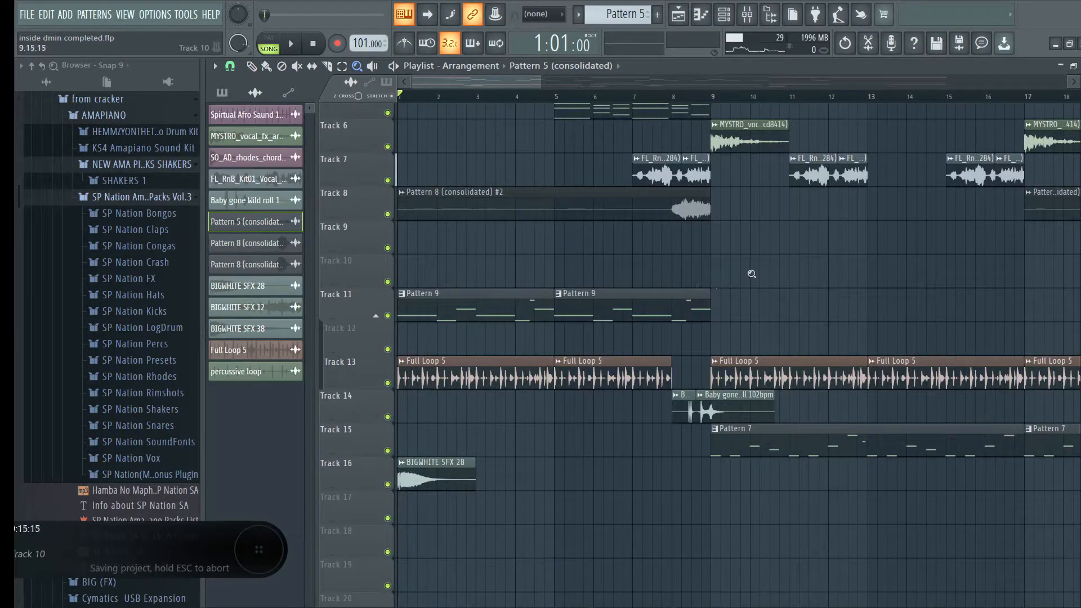
left_click_drag(748, 271, 267, 403)
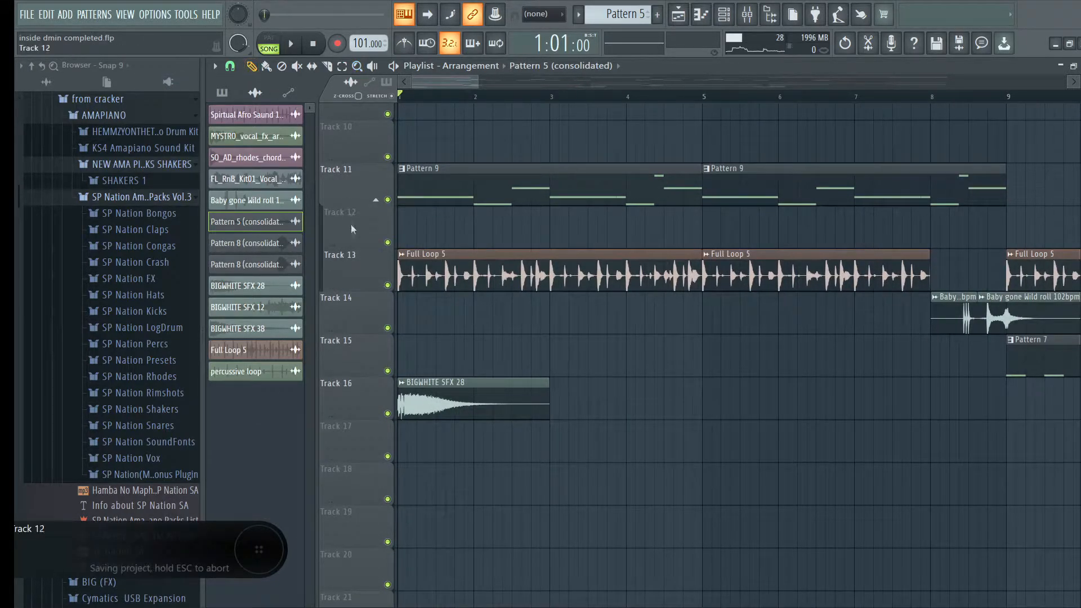
right_click(393, 287)
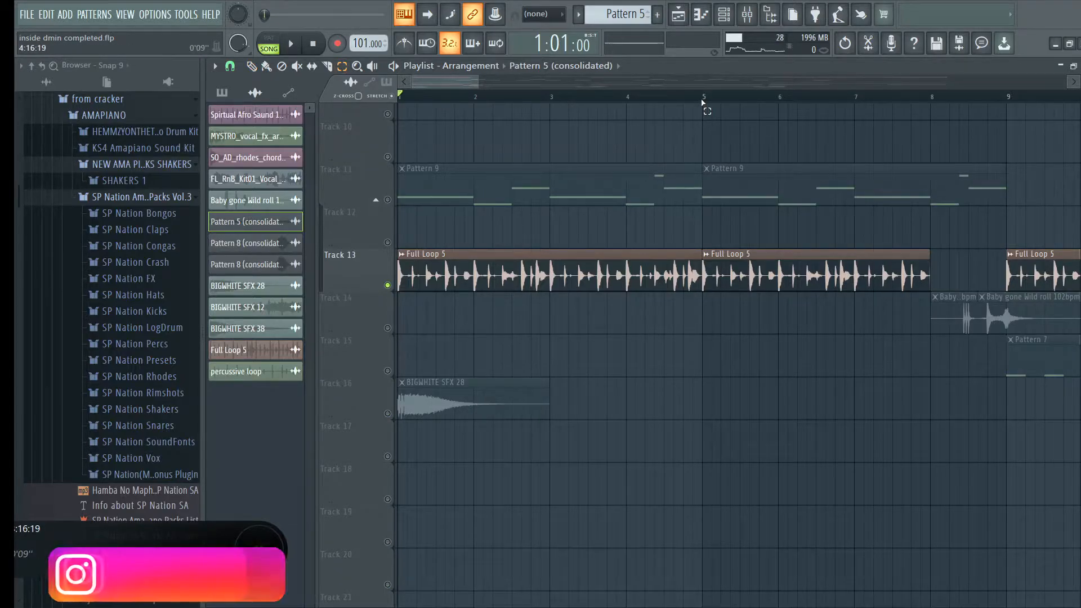
left_click_drag(478, 83, 766, 85)
key("space")
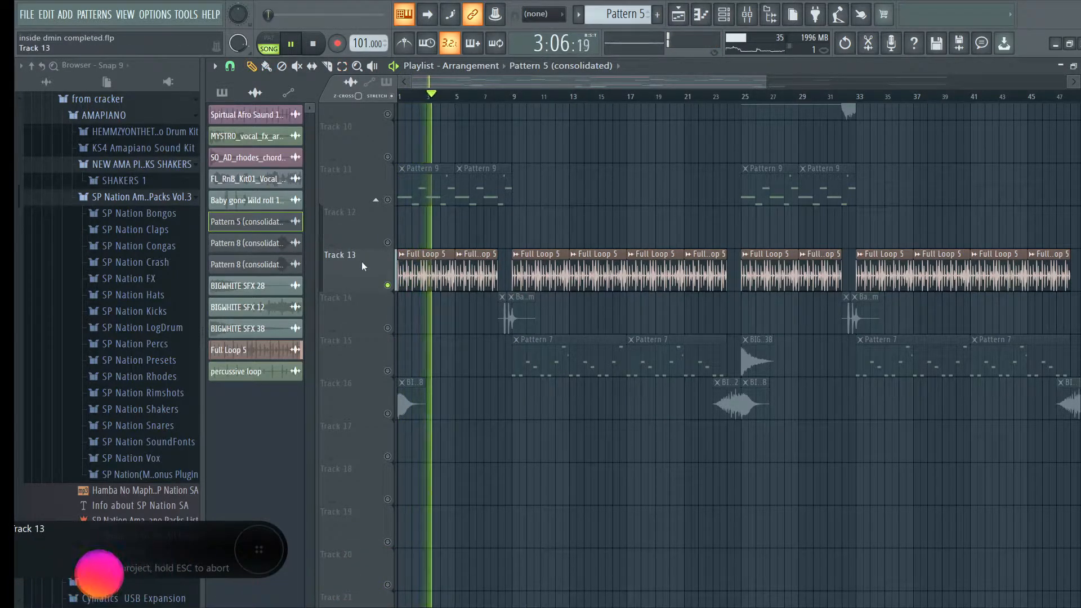
Unmute Track 5 and Track 1 to play alongside Track 13, with all the arrangement's tracks in view.
scroll(631, 214, "up", 6)
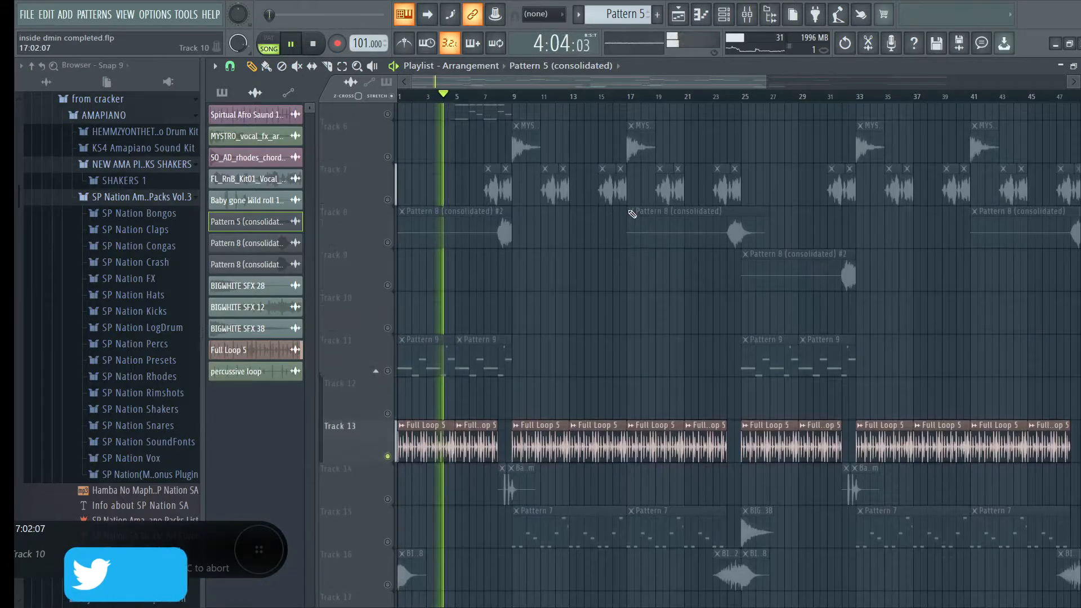
left_click(387, 310)
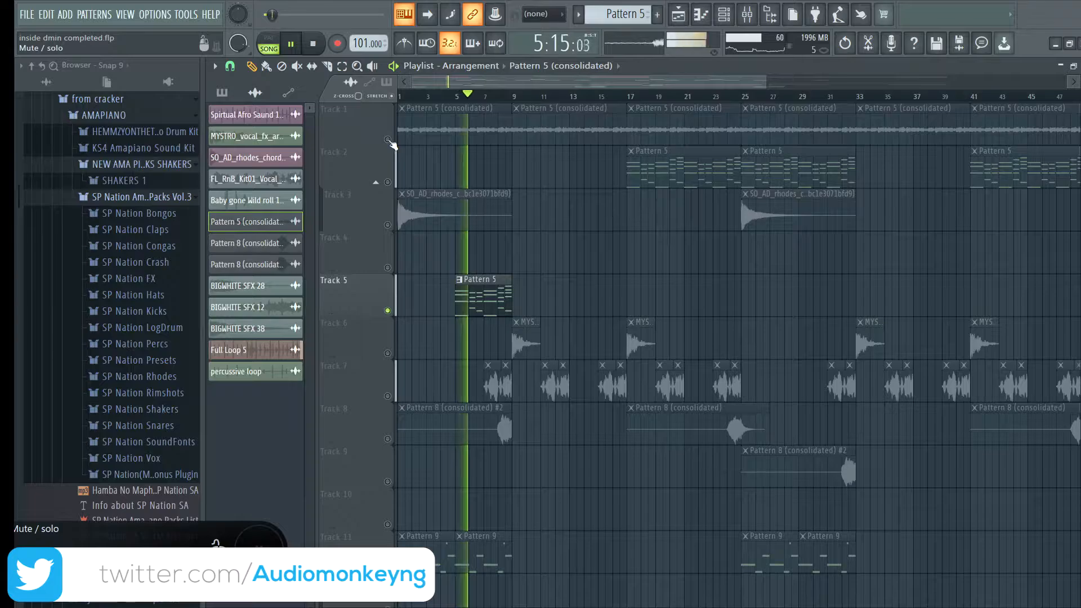
left_click(388, 139)
scroll(668, 116, "down", 1)
scroll(1024, 125, "up", 1)
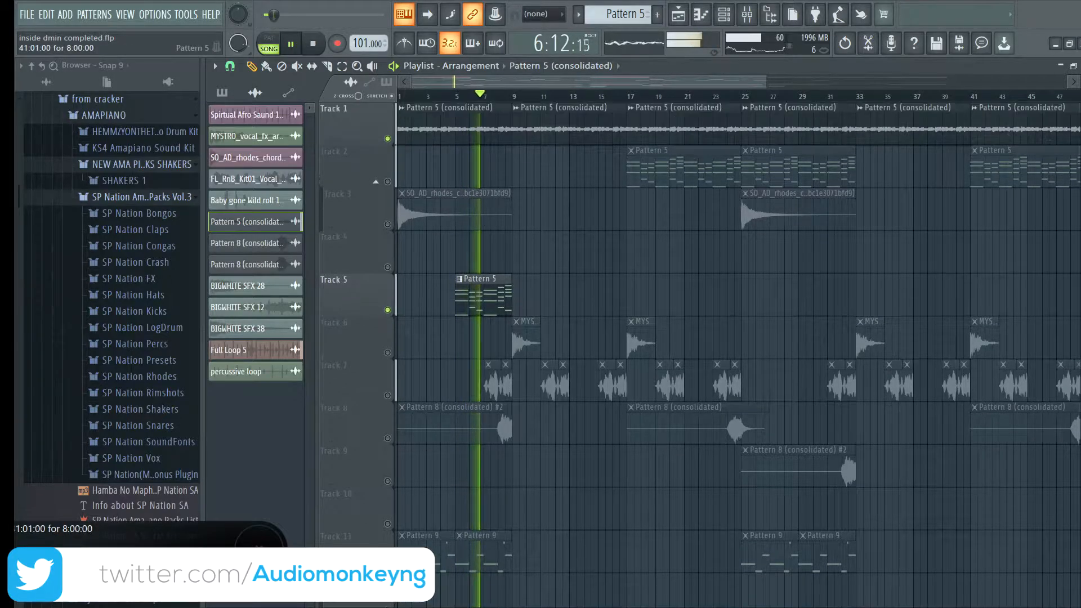
left_click_drag(1080, 101, 1080, 89)
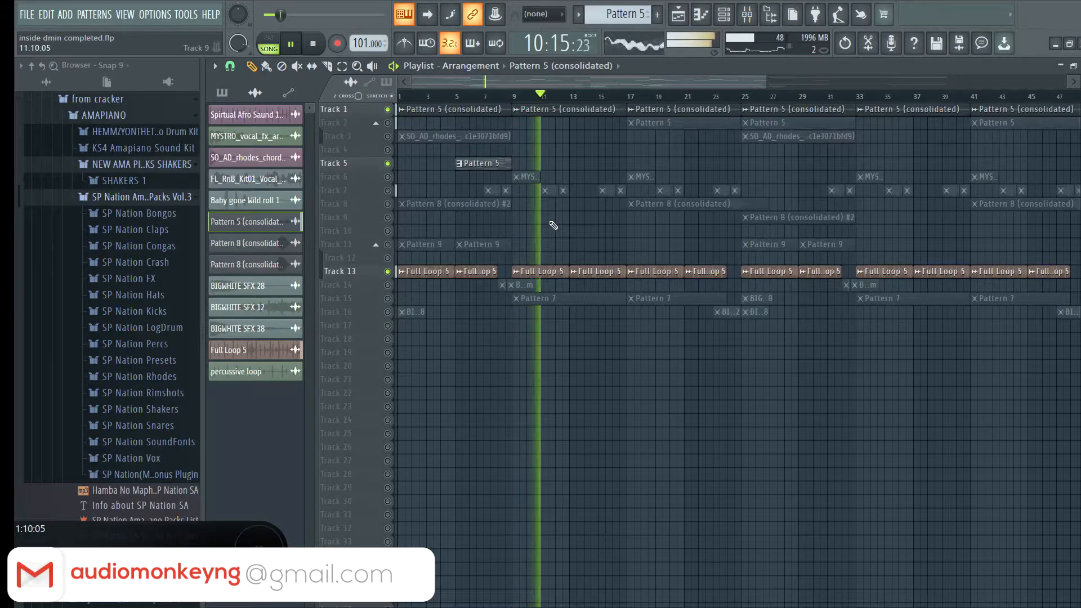
Stop playback, unmute Track 3 and inspect the channel settings of its SO_AD_rhodes_chord_9_Dmin clip.
key("space")
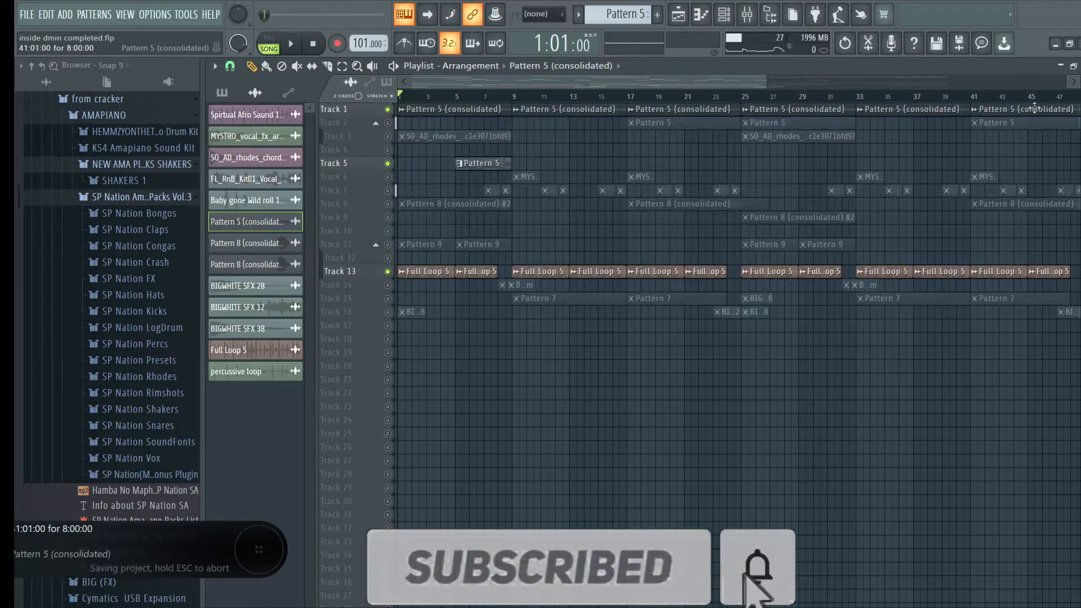
scroll(458, 183, "up", 3)
scroll(360, 169, "down", 3)
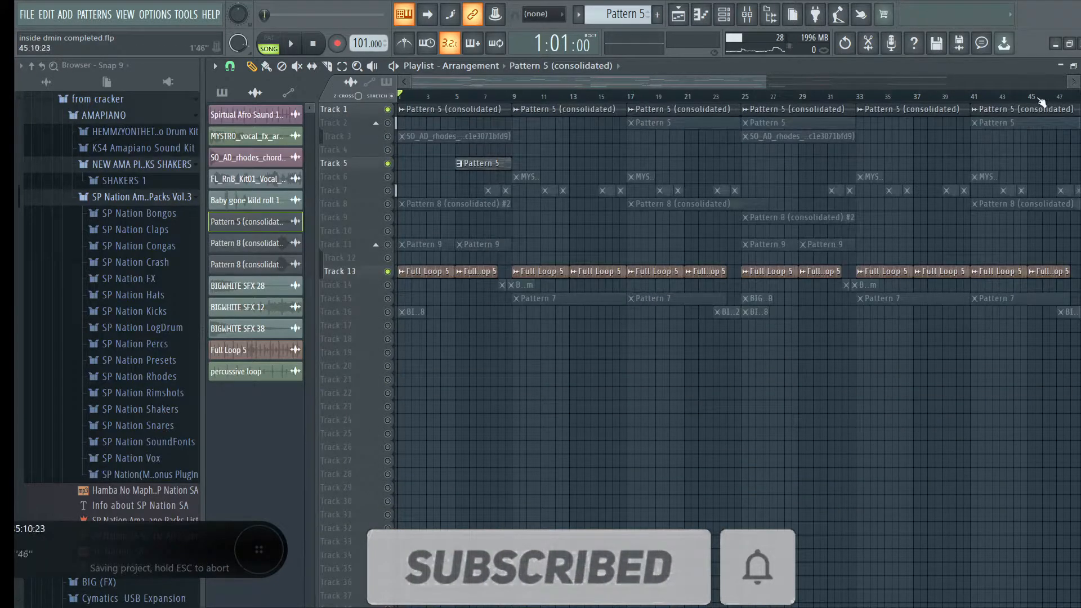
double_click(428, 136)
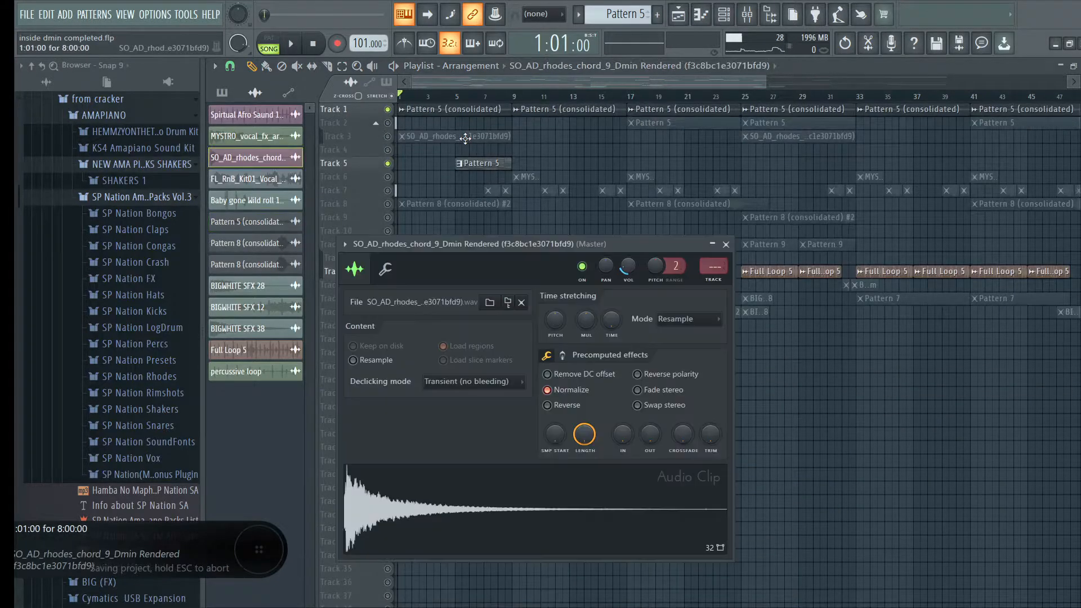
left_click(387, 136)
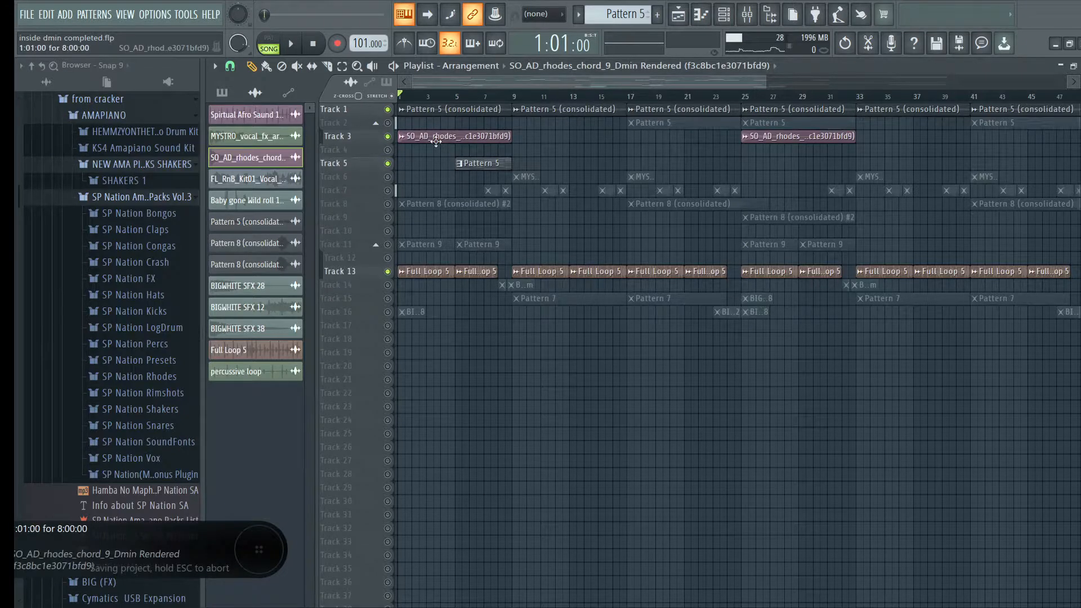
double_click(436, 138)
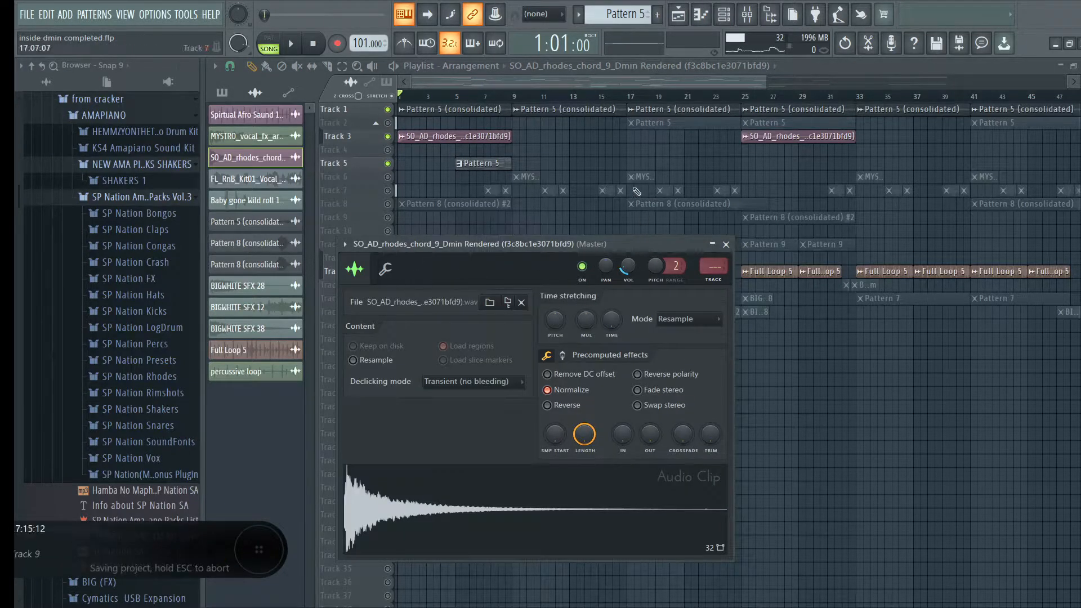
right_click(541, 150)
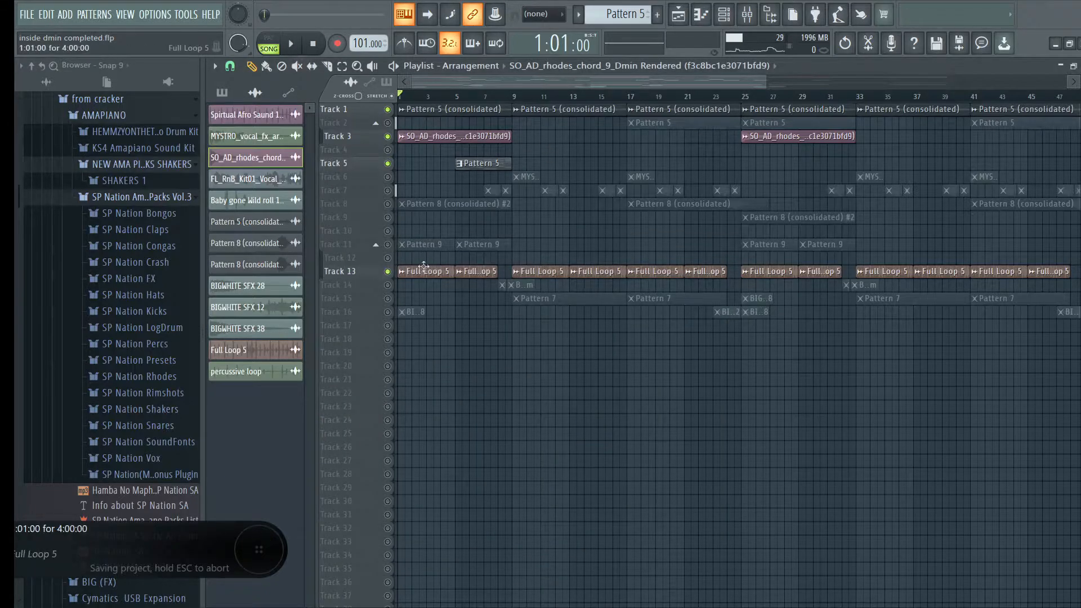
Mute Track 13 and Track 1 and play the Track 3 rhodes chord clip from the start of the arrangement.
left_click(389, 273)
key("space")
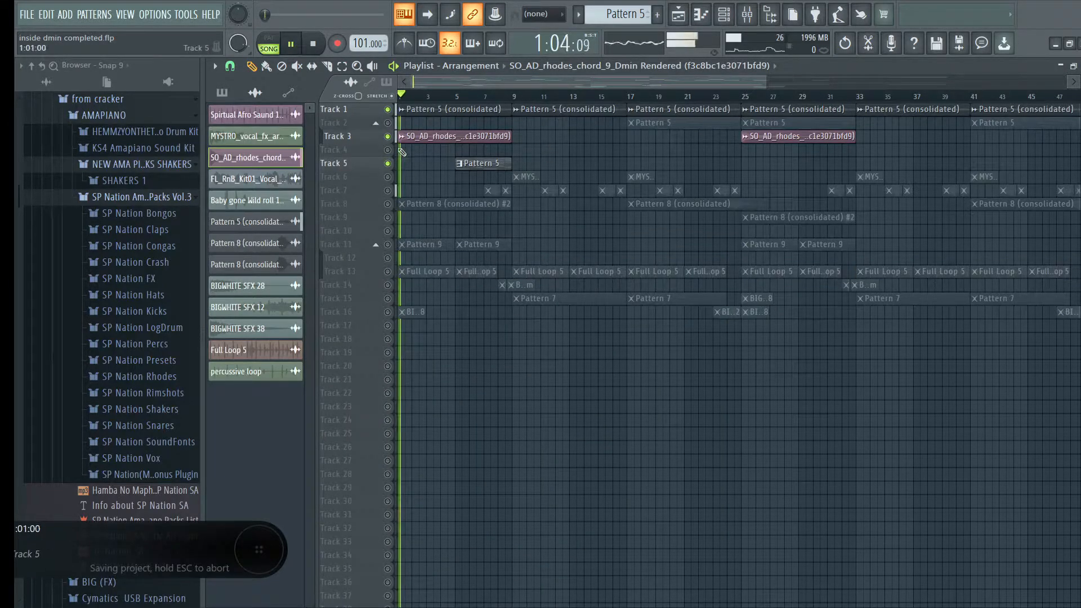
left_click(389, 110)
key("space")
key("space")
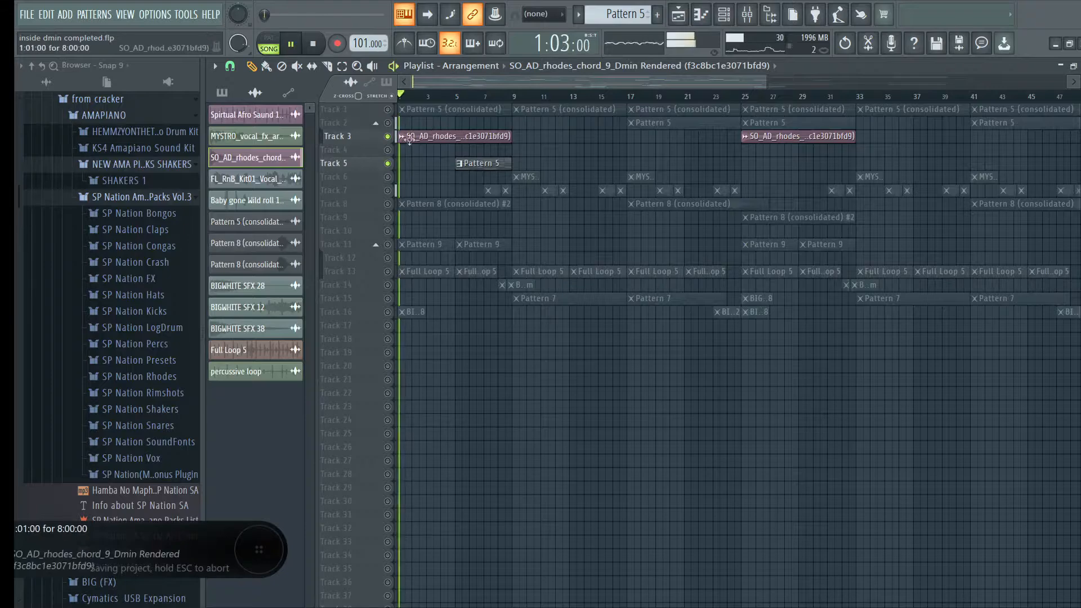
Unmute Track 1 to play along with the rhodes chords, and stop playback with the whole arrangement in view.
left_click(388, 110)
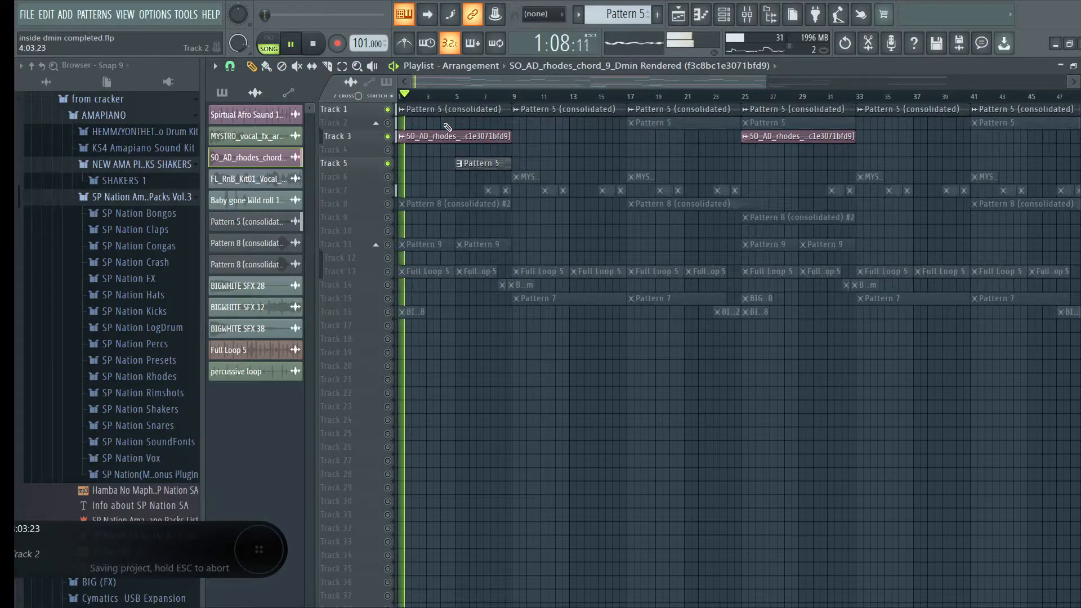
left_click_drag(764, 81, 1062, 107)
key("space")
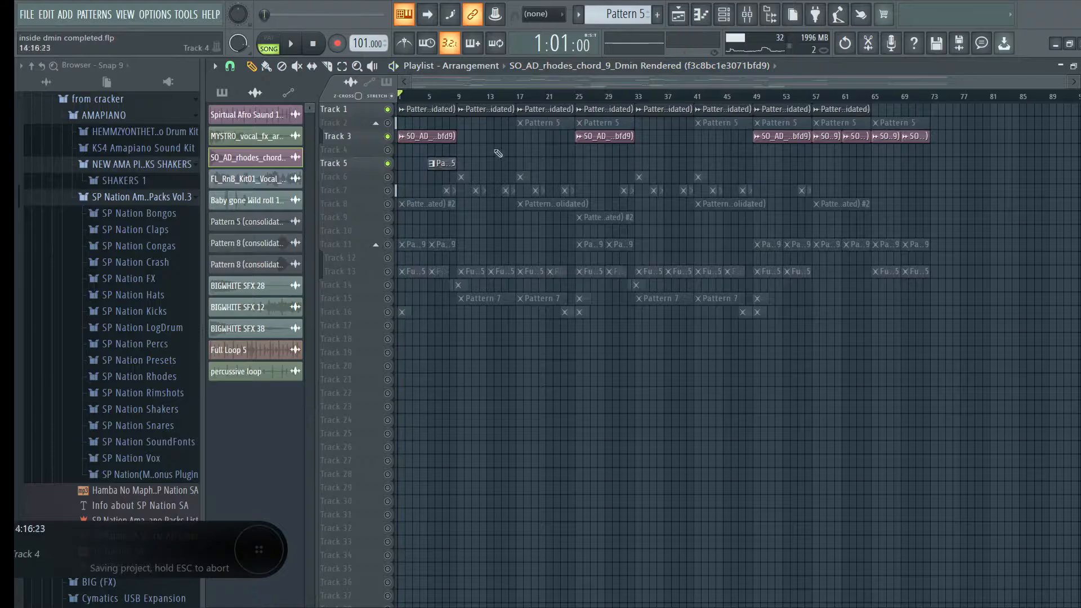
double_click(444, 137)
key("Escape")
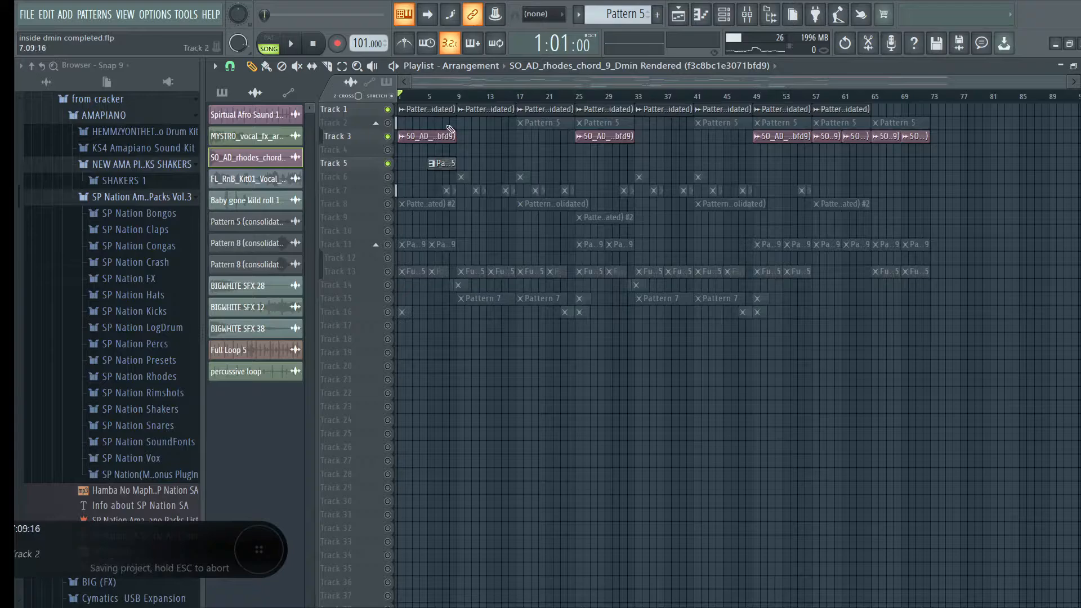
Unmute Track 13 and Track 11, play the arrangement briefly from the start and stop it.
left_click(387, 272)
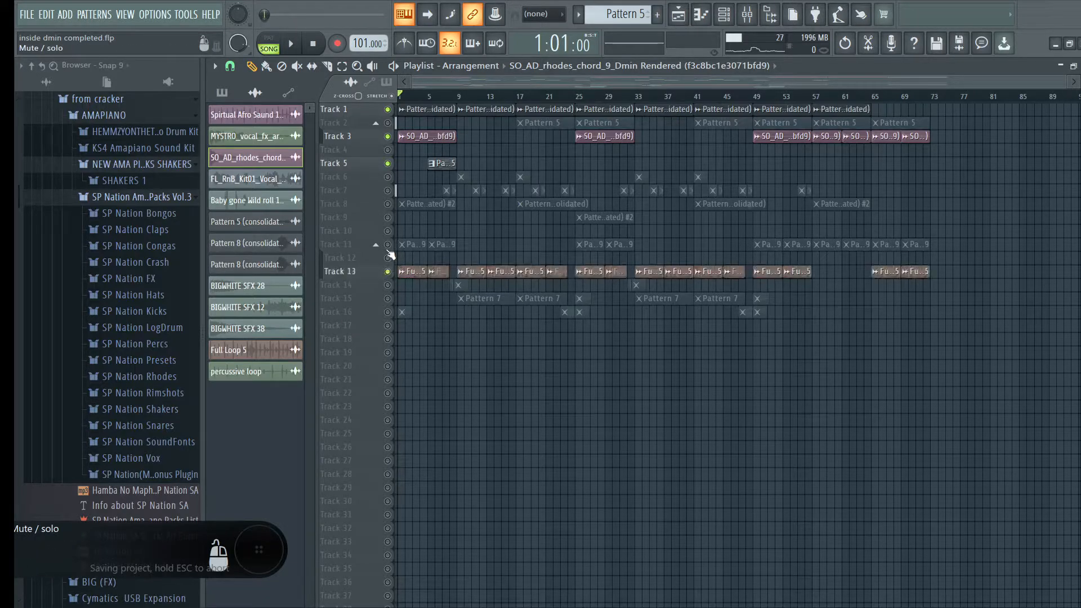
left_click(387, 244)
key("space")
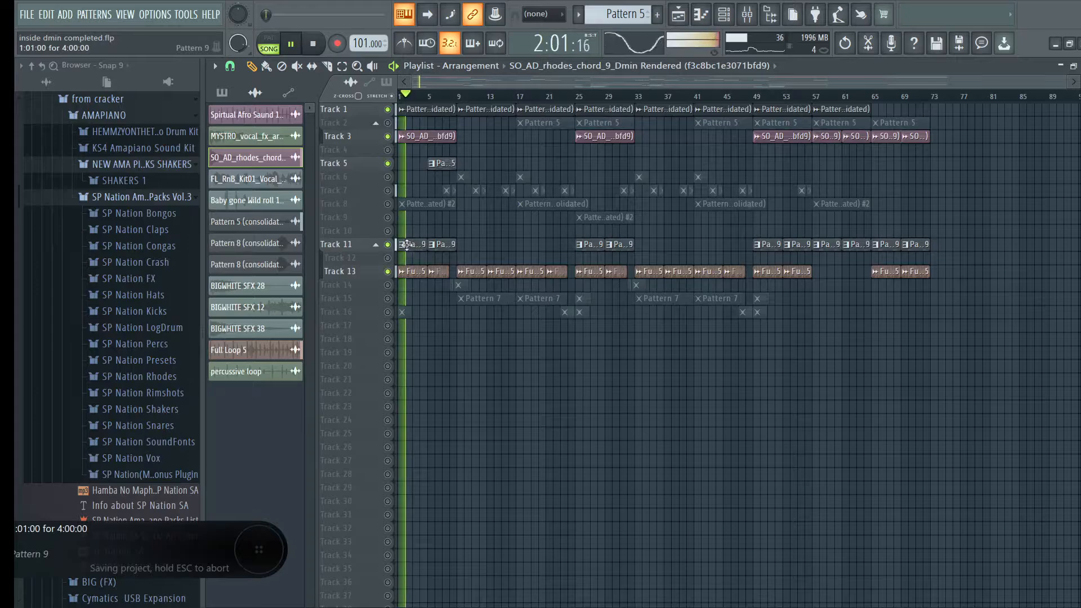
key("space")
Solo Track 11, add Tracks 1, 3 and 8 to it and play the combination from the start.
right_click(389, 244)
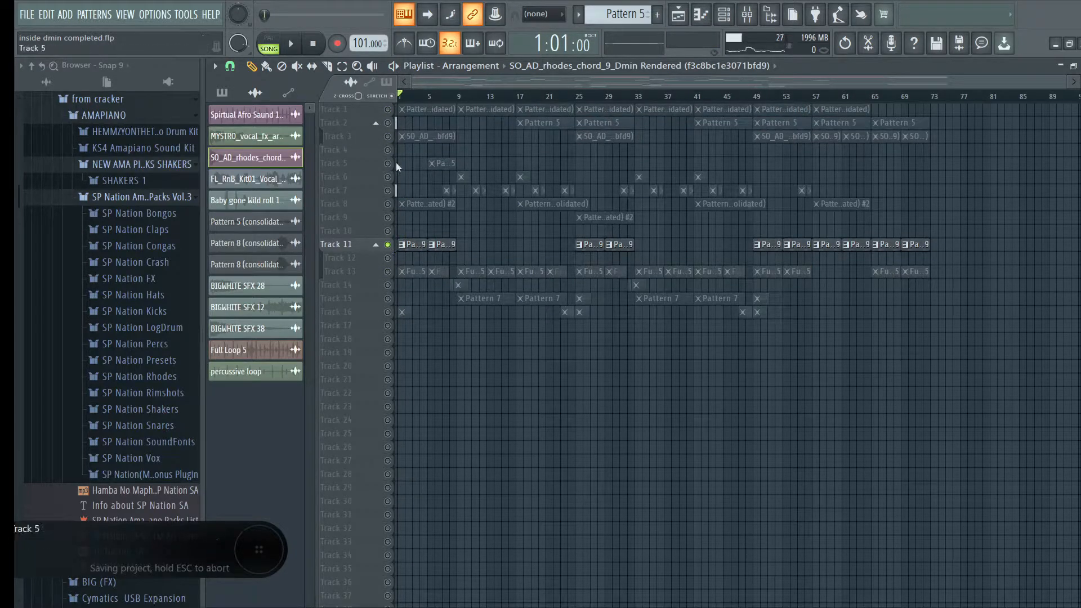
left_click(389, 109)
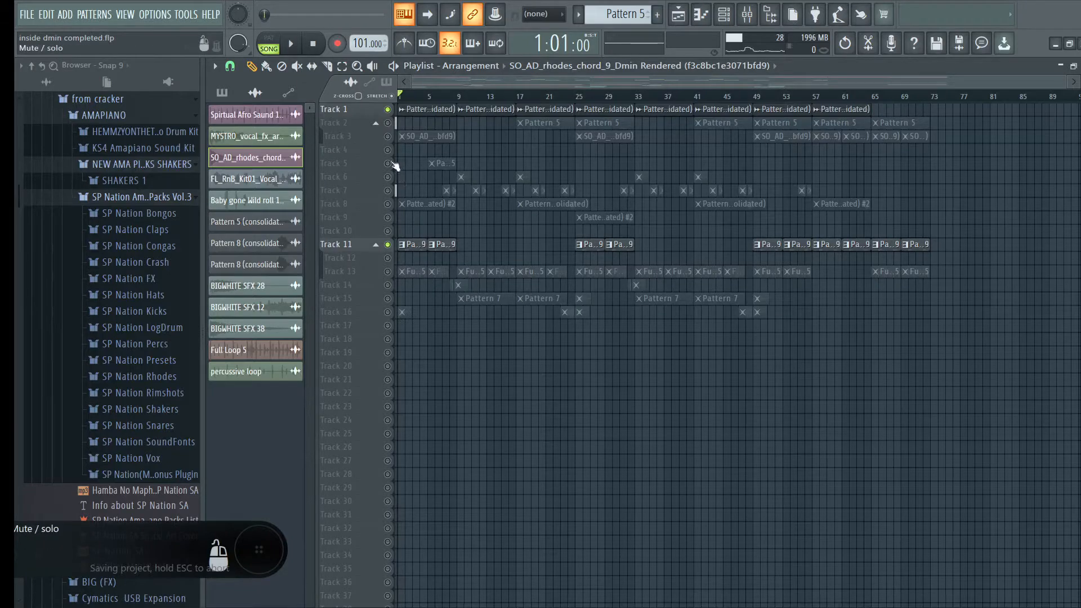
left_click(388, 137)
left_click(388, 203)
key("space")
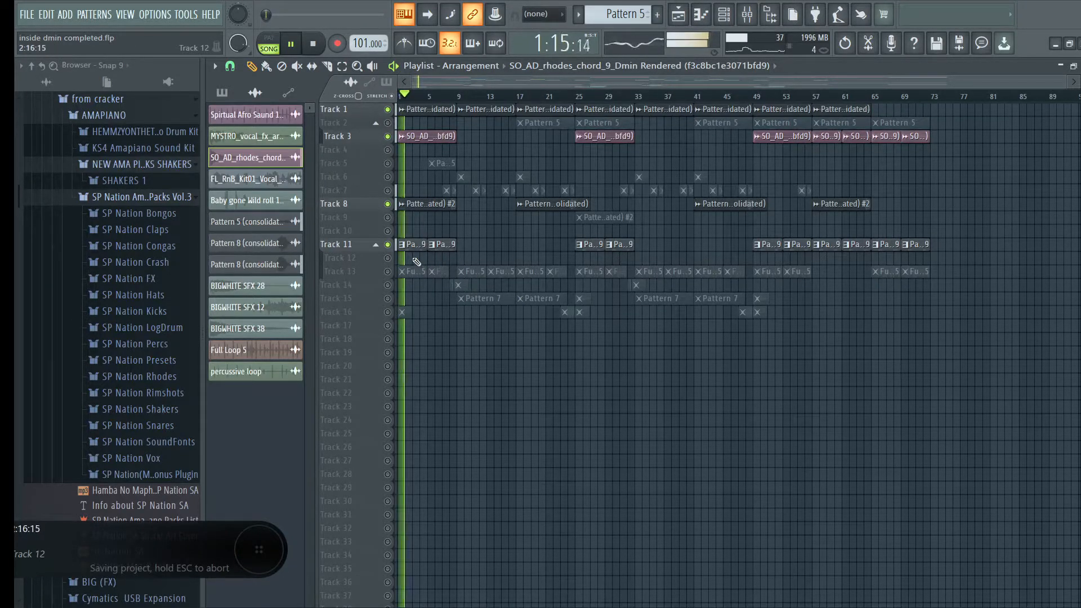
Inspect Pattern 9's notes in the piano roll and its Serum #2 instrument, and return to the playlist.
double_click(409, 246)
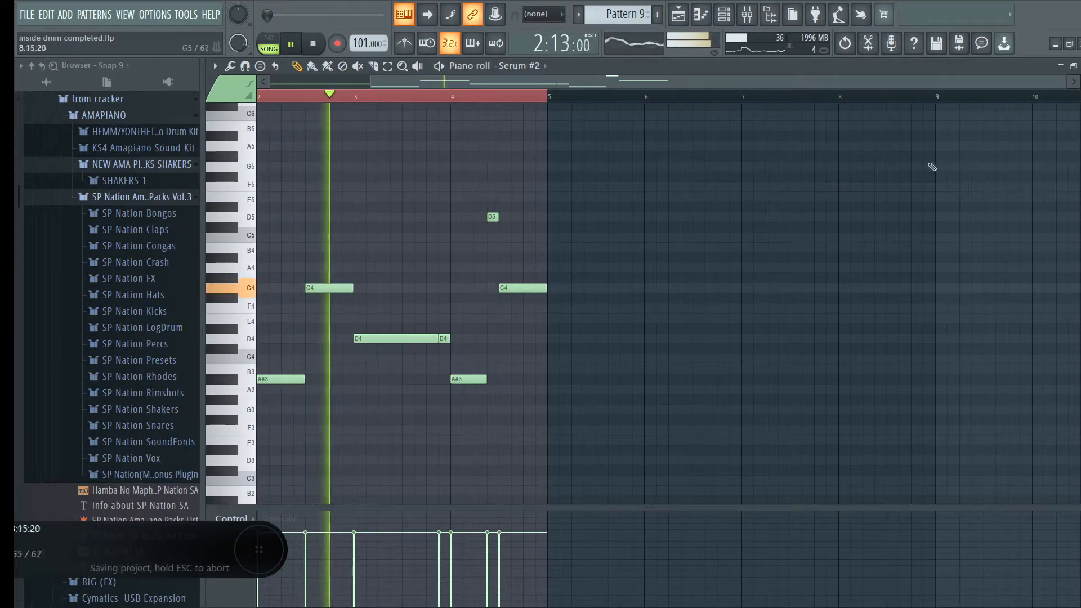
key("Escape")
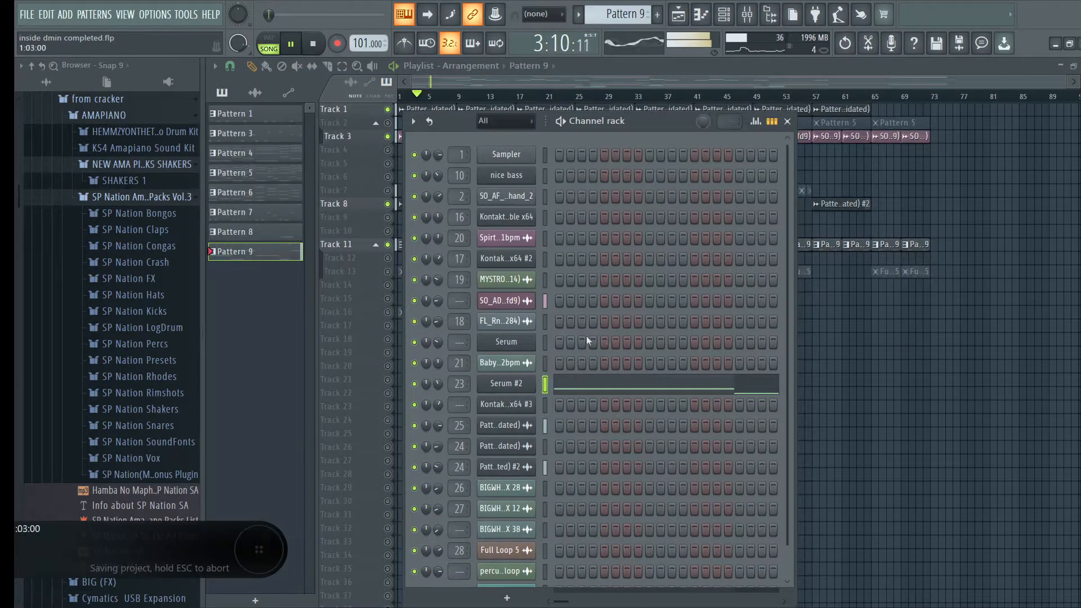
scroll(586, 336, "down", 1)
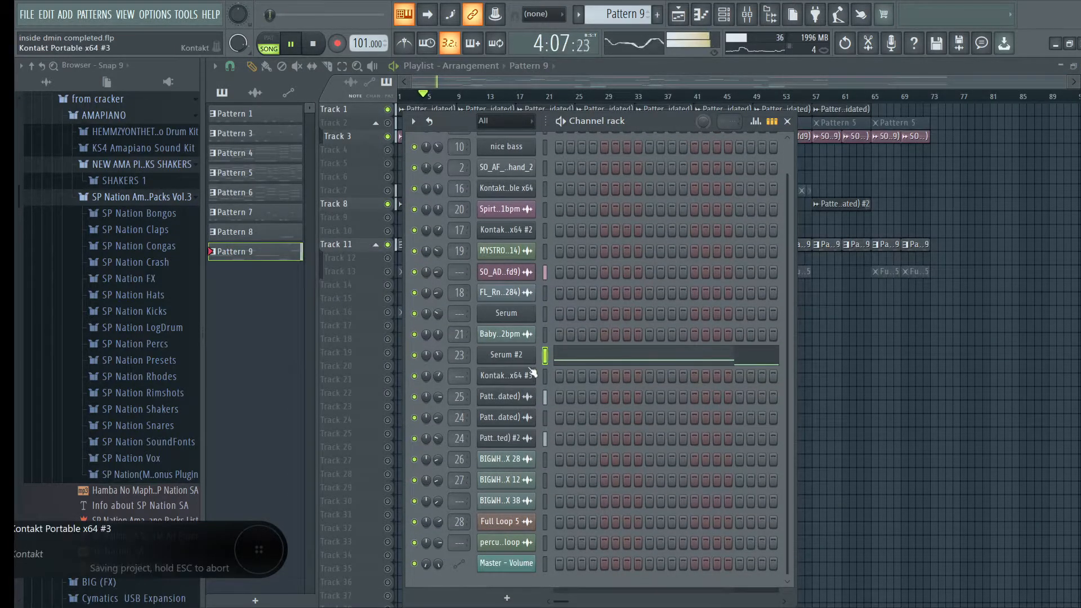
left_click(513, 355)
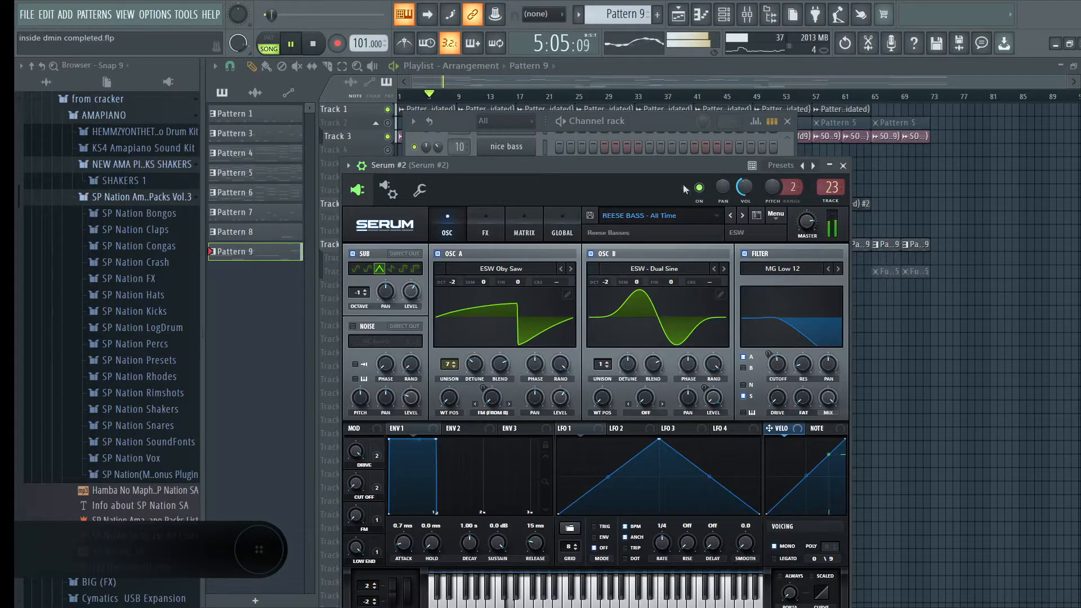
left_click_drag(684, 184, 669, 154)
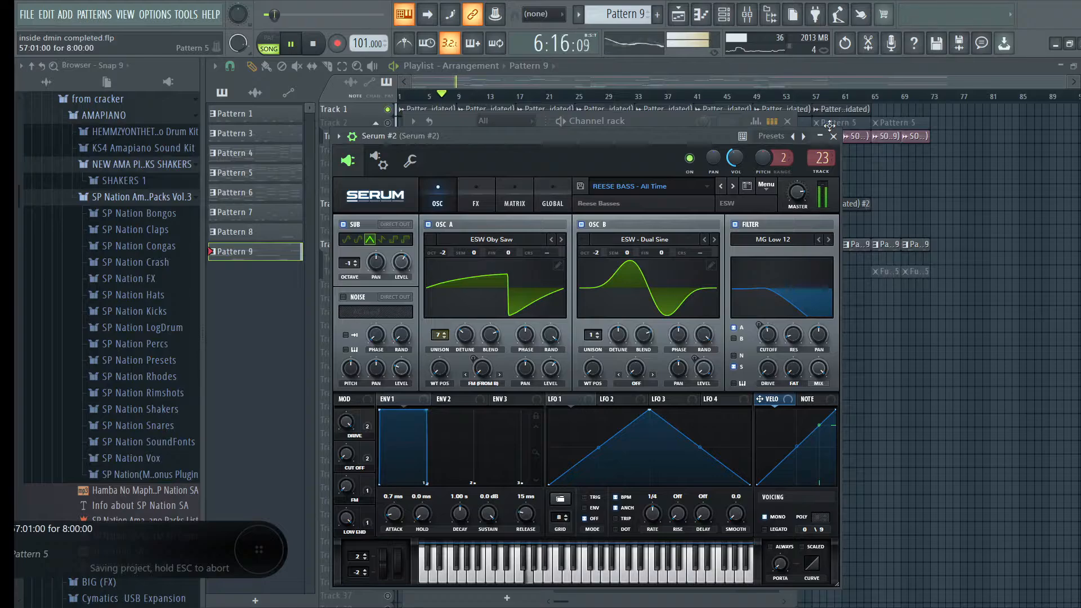
left_click(565, 81)
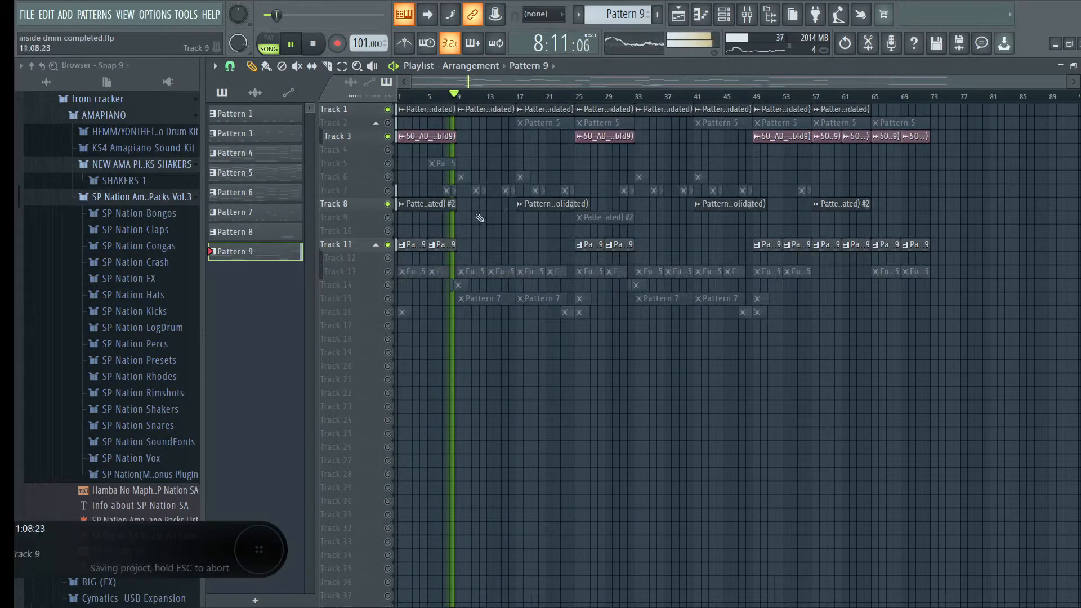
Stop playback and inspect the channel settings of the Pattern 8 (consolidated) #2 clip on Track 8.
key("space")
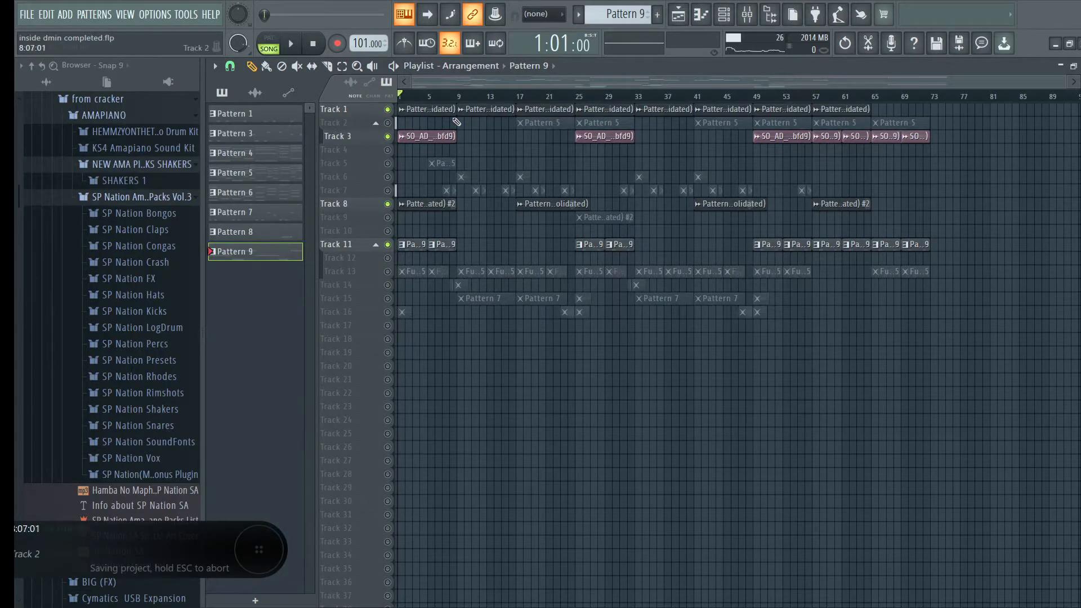
scroll(450, 96, "up", 7)
left_click_drag(482, 82, 440, 82)
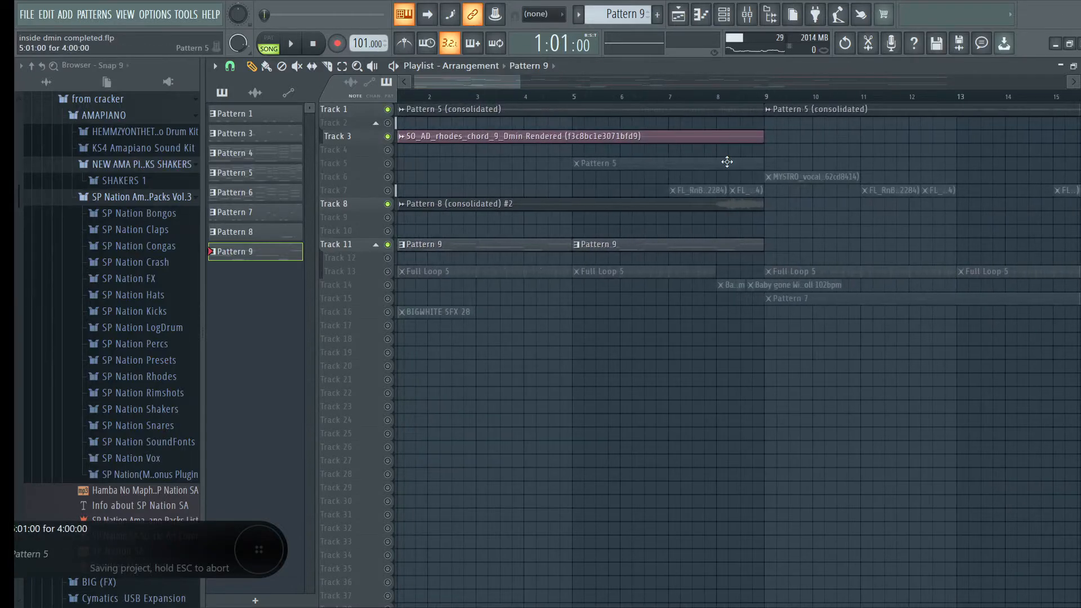
double_click(715, 206)
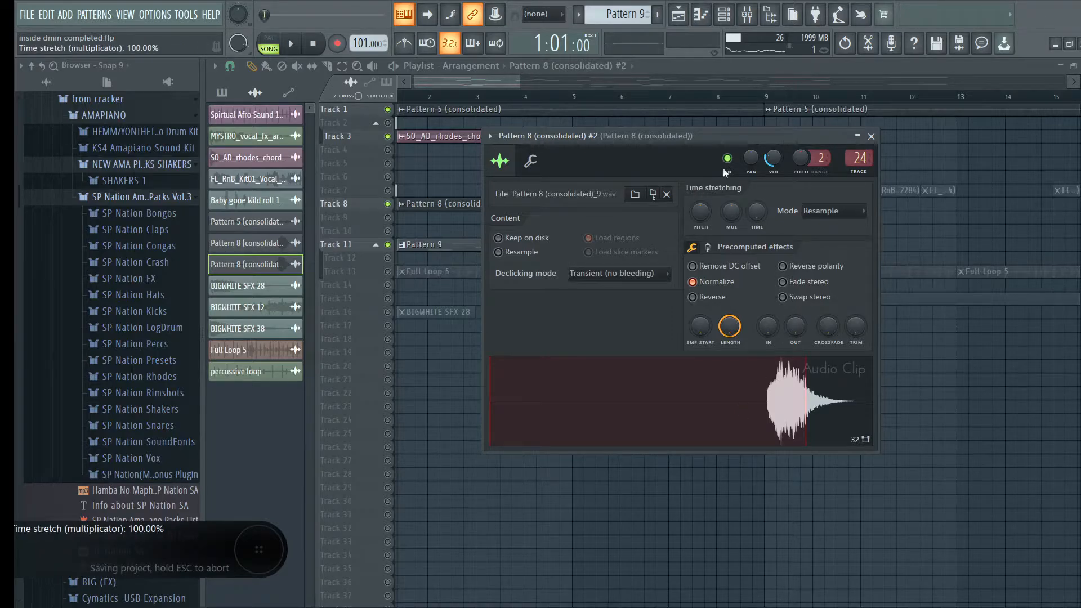
Solo Track 8 and play the end of its Pattern 8 (consolidated) #2 clip from about bar 7.
left_click_drag(523, 84, 666, 138)
left_click(532, 96)
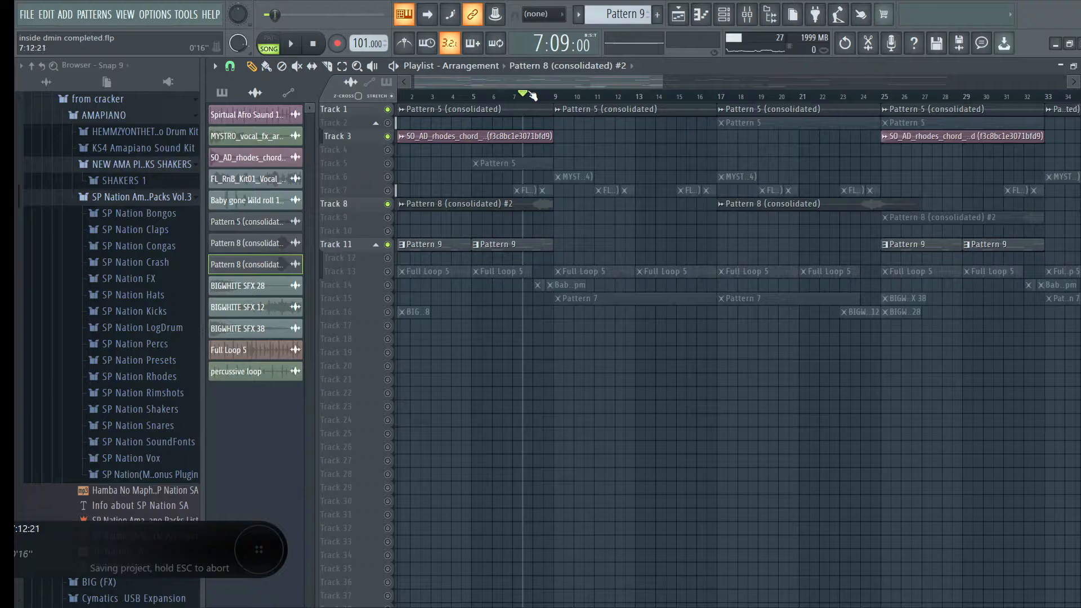
key("space")
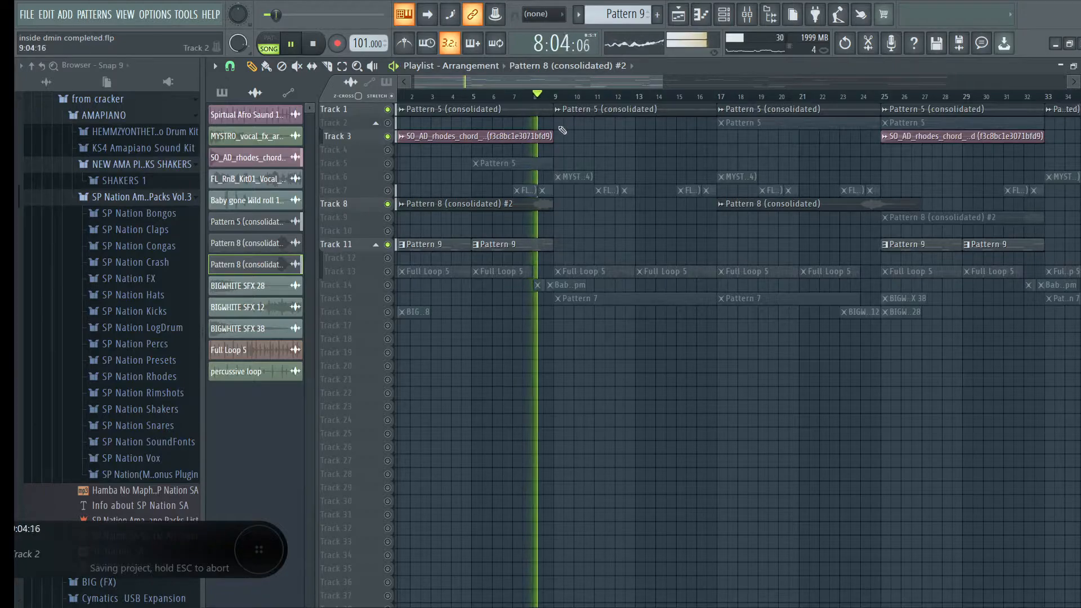
right_click(387, 204)
left_click(534, 97)
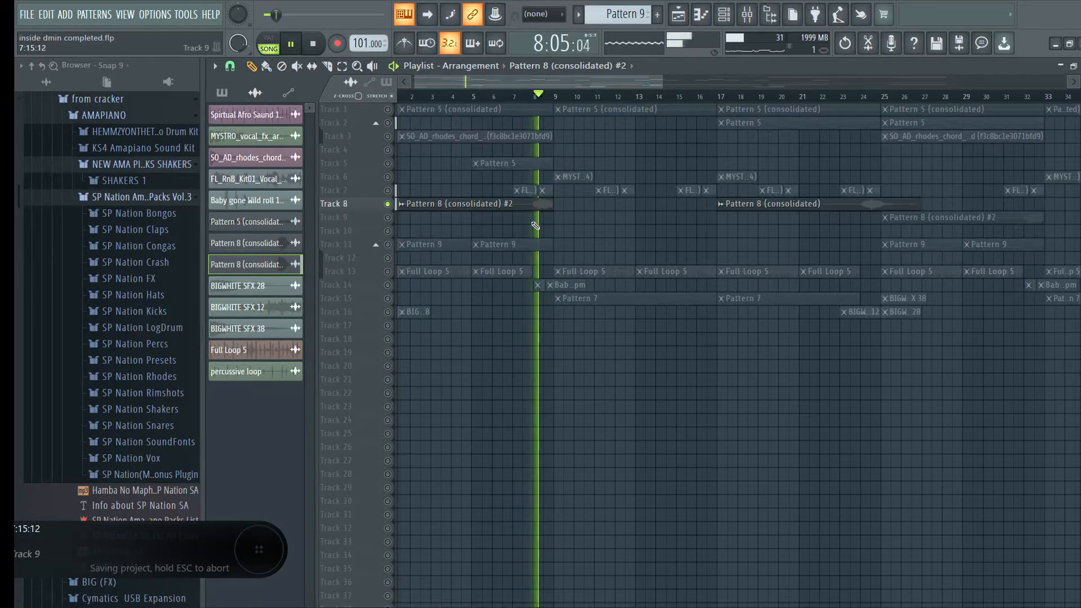
Inspect the Fruity parametric EQ 2 and Fruity Reeverb 2 effects on the Pattern 8 clip's mixer track 24, and close all windows.
double_click(526, 204)
key("F9")
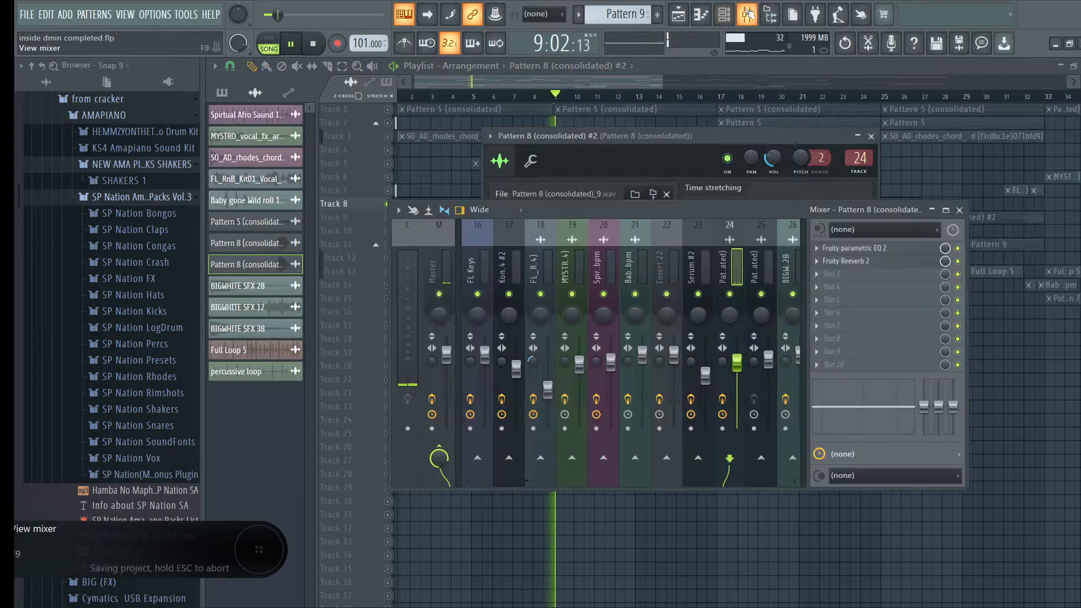
left_click(881, 249)
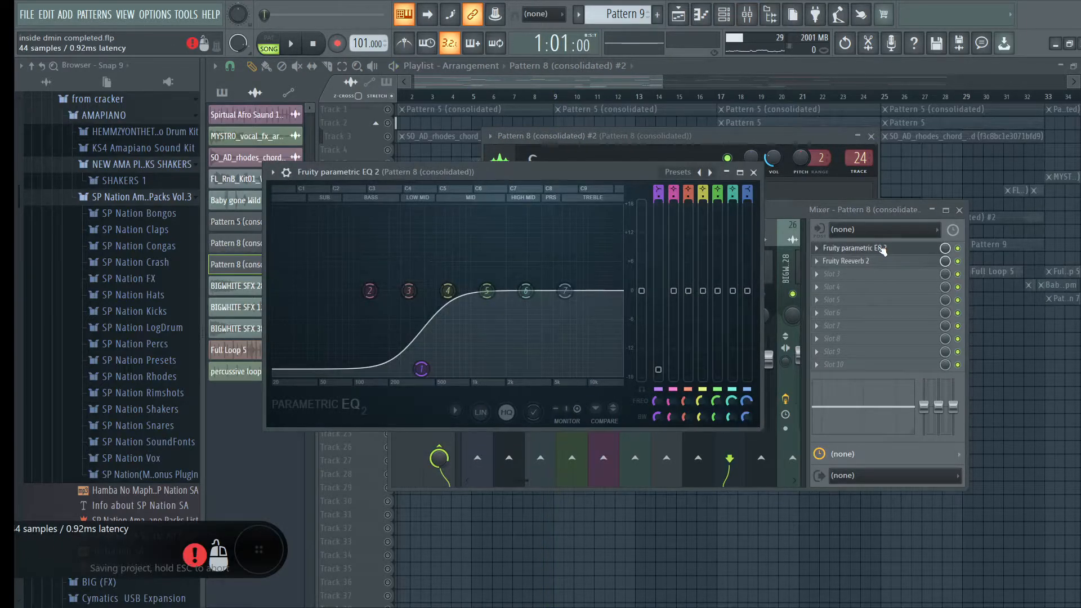
left_click(888, 263)
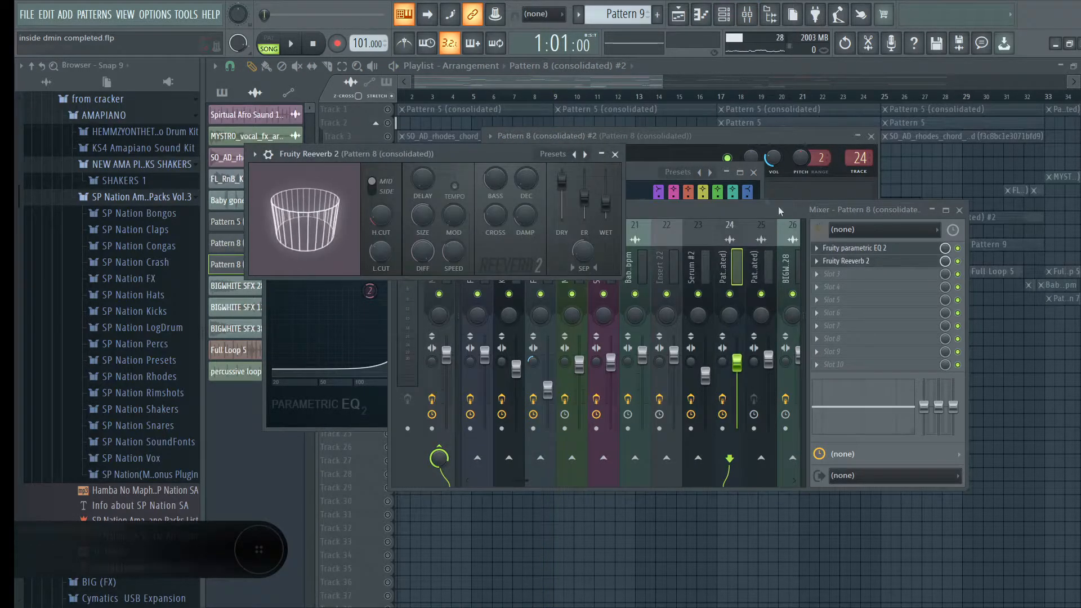
key("F12")
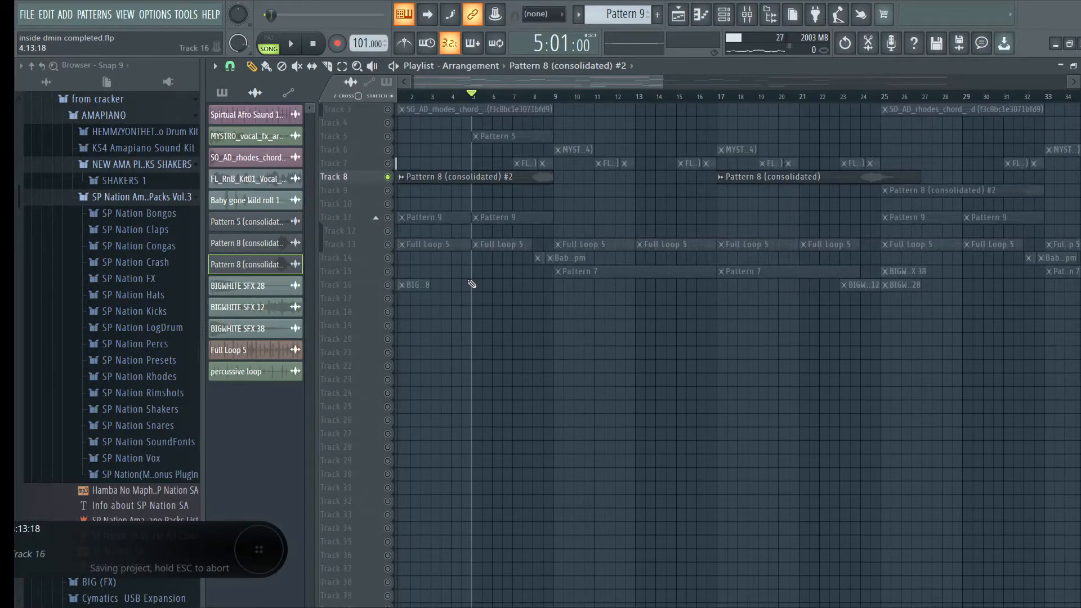
Solo Track 16 and play its BIGWHITE SFX 28 clip from the start of the arrangement.
key("ctrl+s")
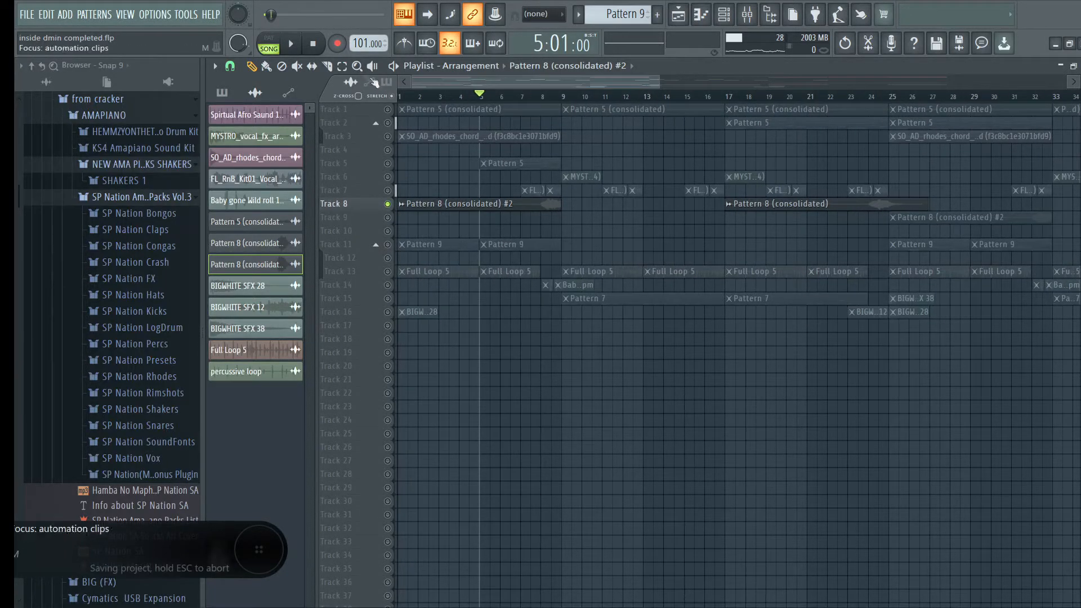
left_click(396, 316)
key("space")
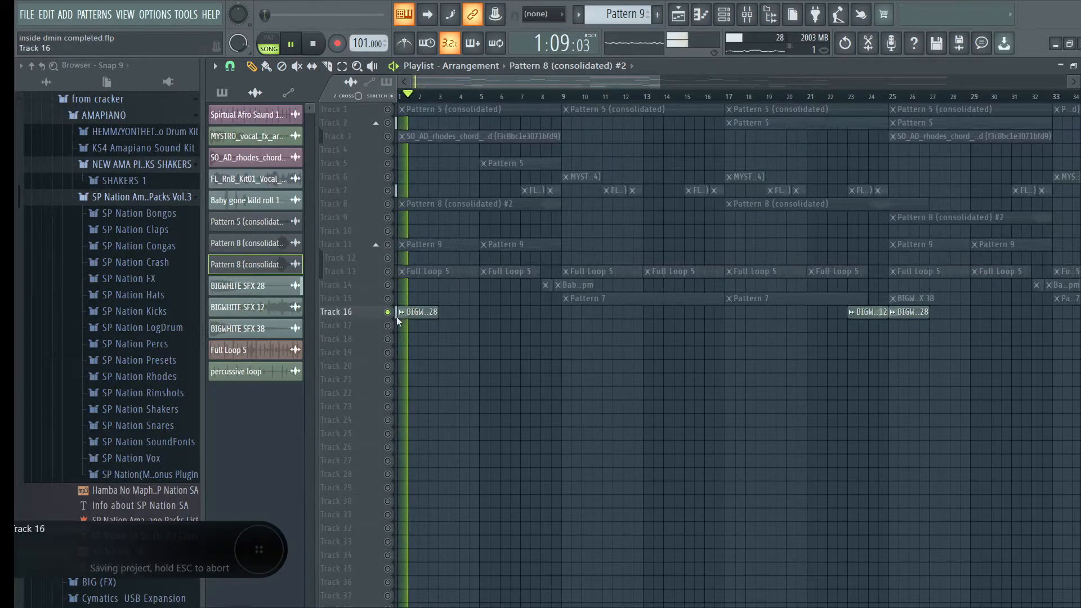
Unsolo Track 16 so every track is active and play the full arrangement from the start.
key("space")
right_click(388, 313)
key("space")
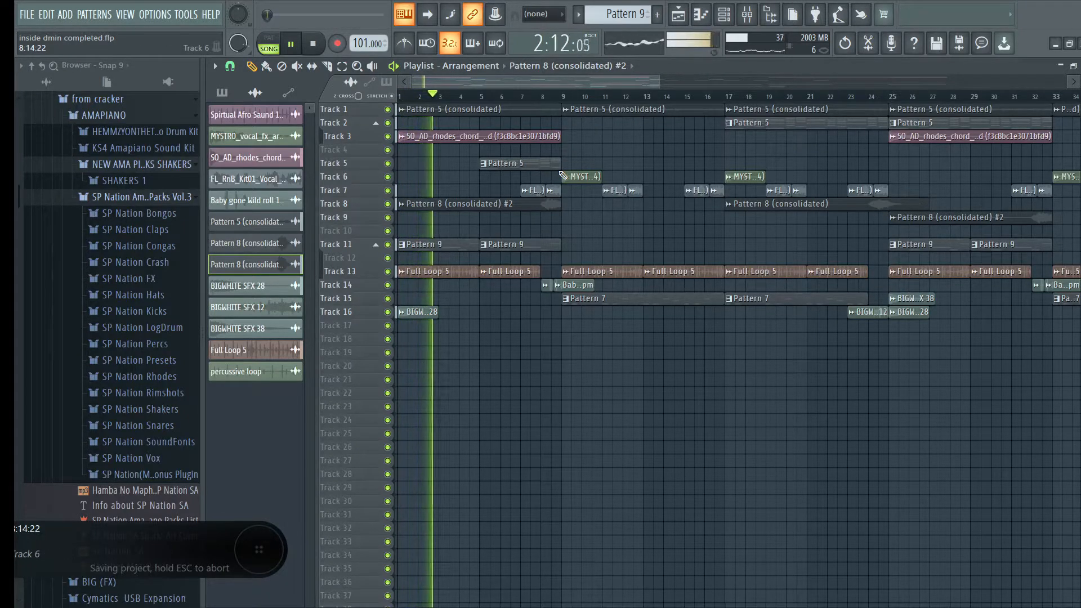
Solo Track 14, play its Baby gone Wild roll 102bpm clips from bar 8, and unsolo the track.
left_click(562, 96)
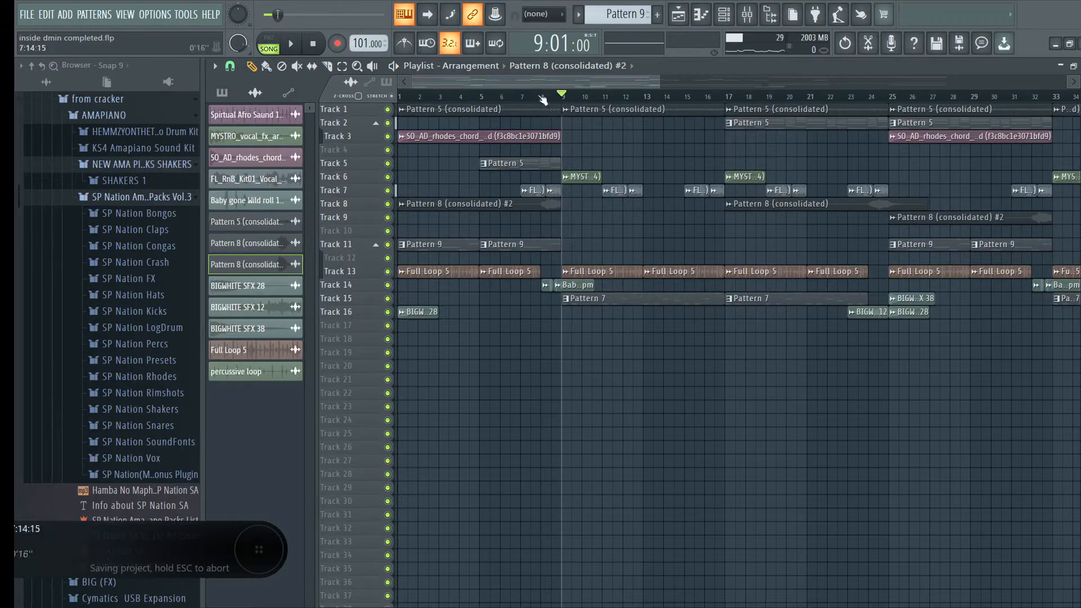
left_click(542, 97)
scroll(552, 99, "up", 5)
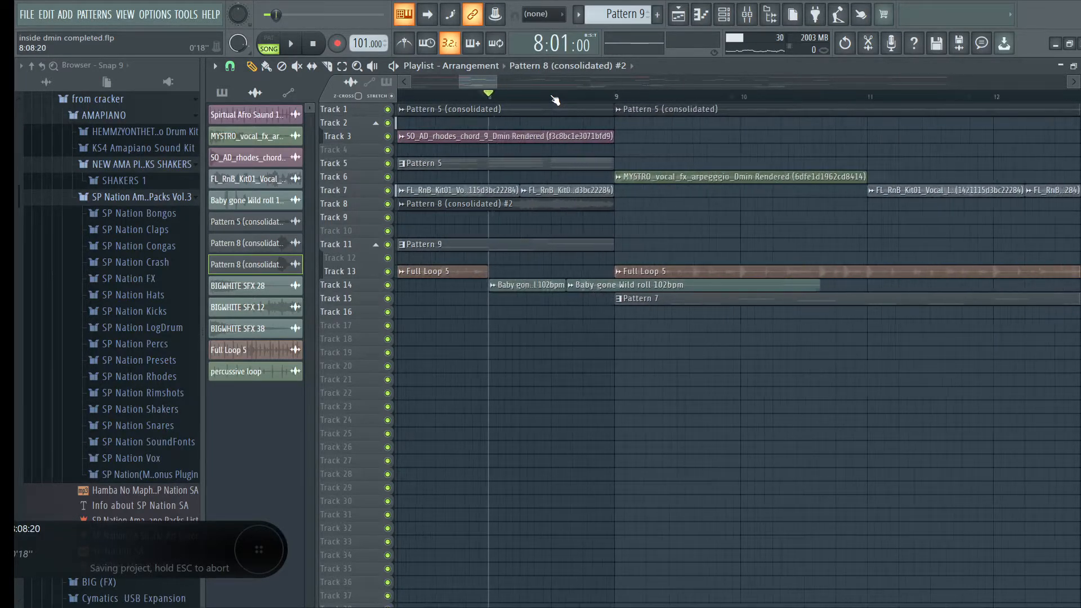
scroll(555, 100, "up", 4)
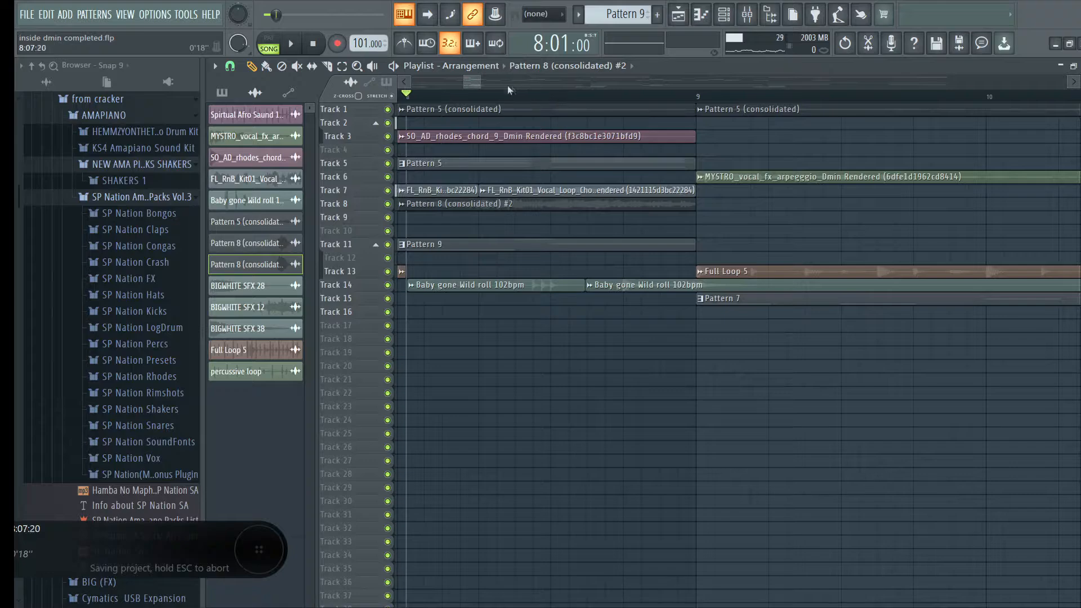
left_click_drag(468, 80, 483, 85)
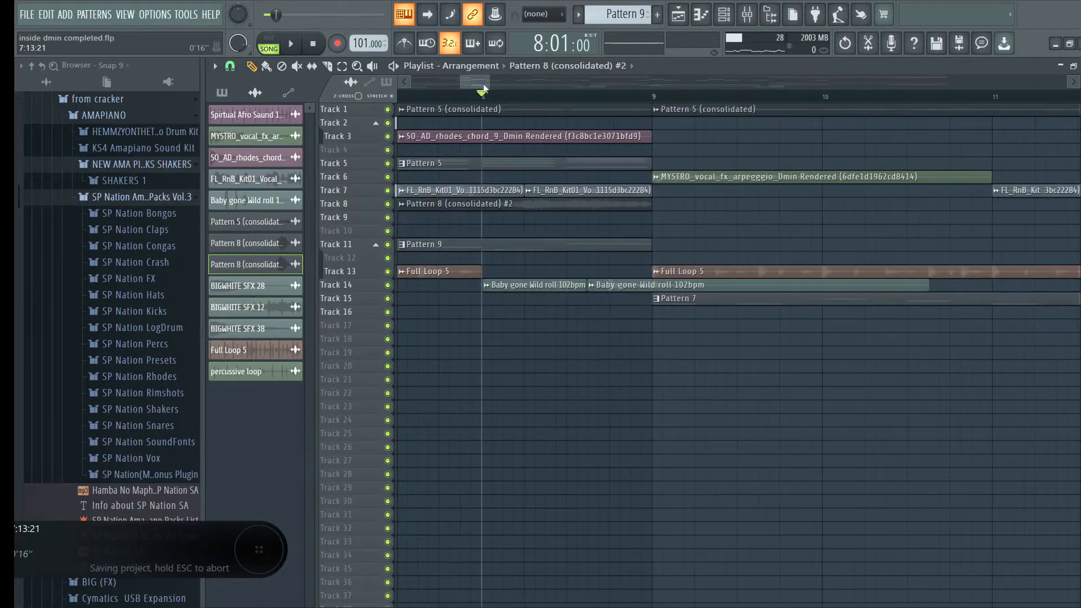
left_click(387, 285, "ctrl")
key("space")
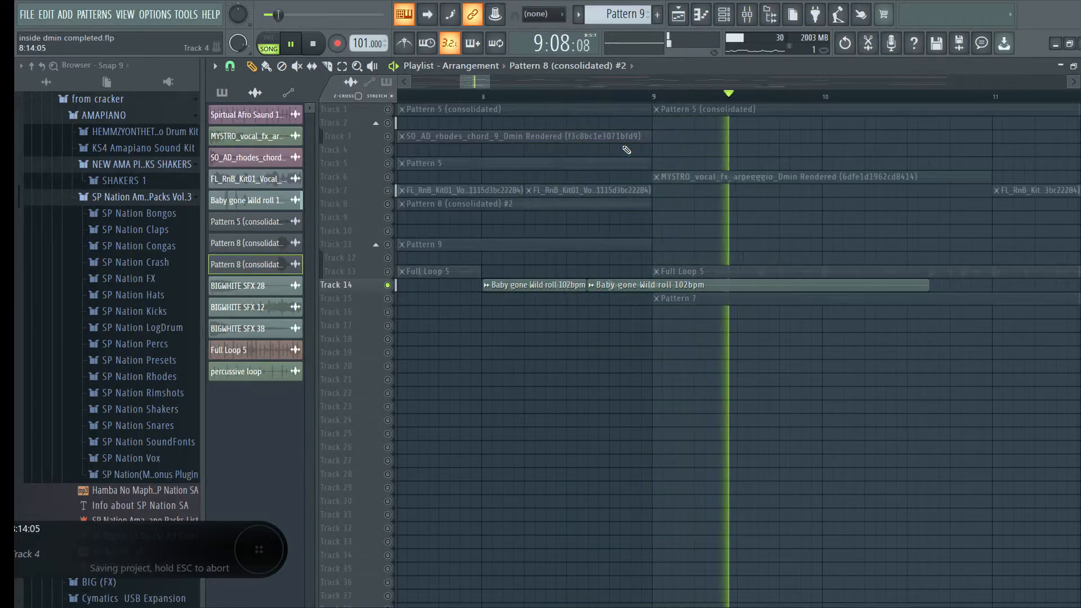
key("space")
left_click(469, 93)
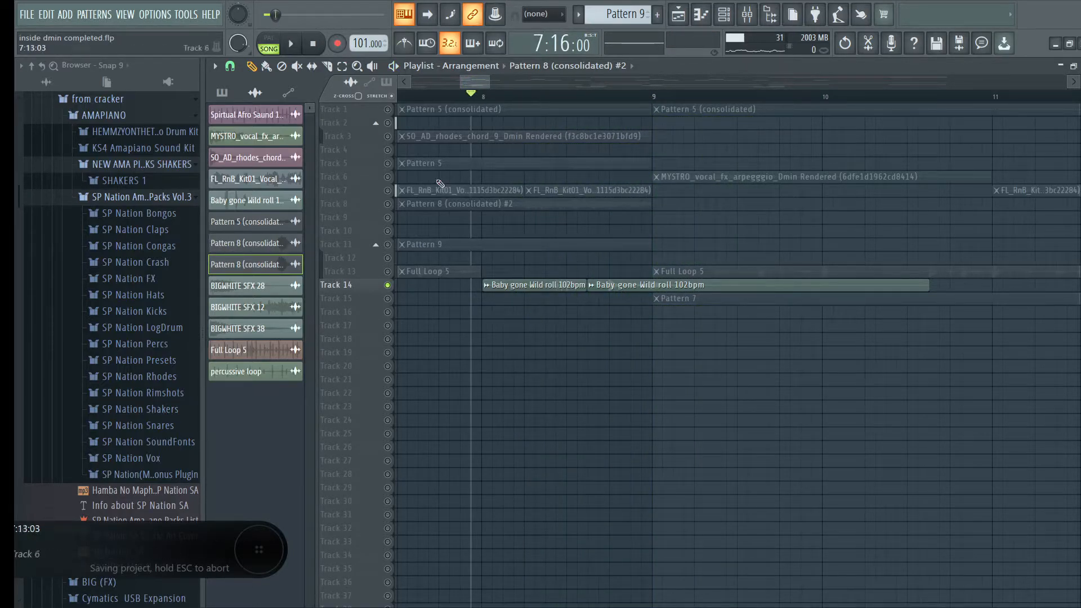
right_click(388, 286)
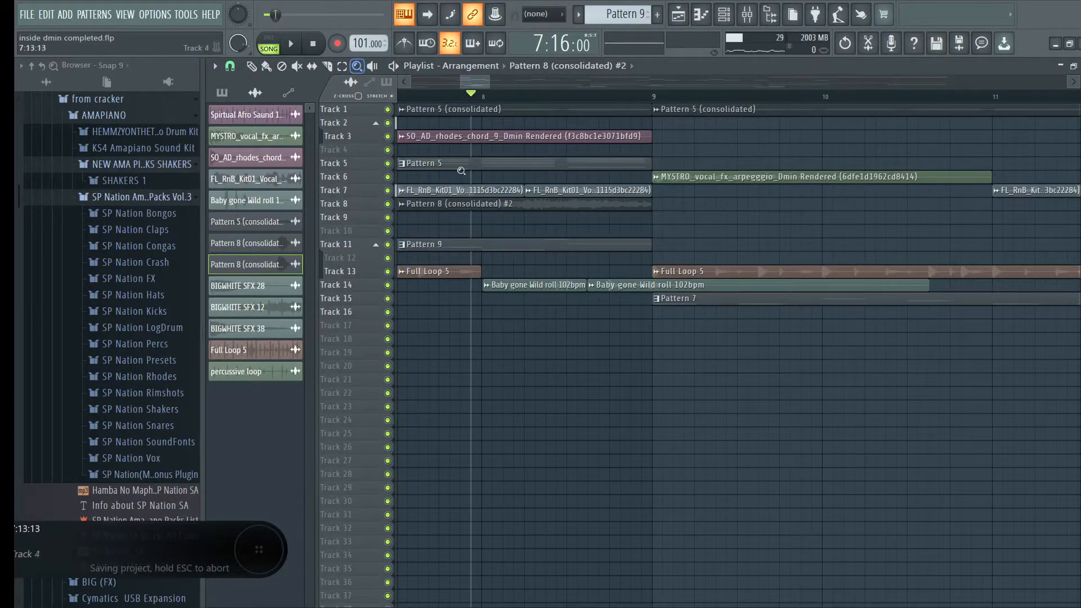
Solo Track 7 and play its FL_RnB_Kit01 vocal chop clips from bar 7.
right_click(516, 224, "ctrl")
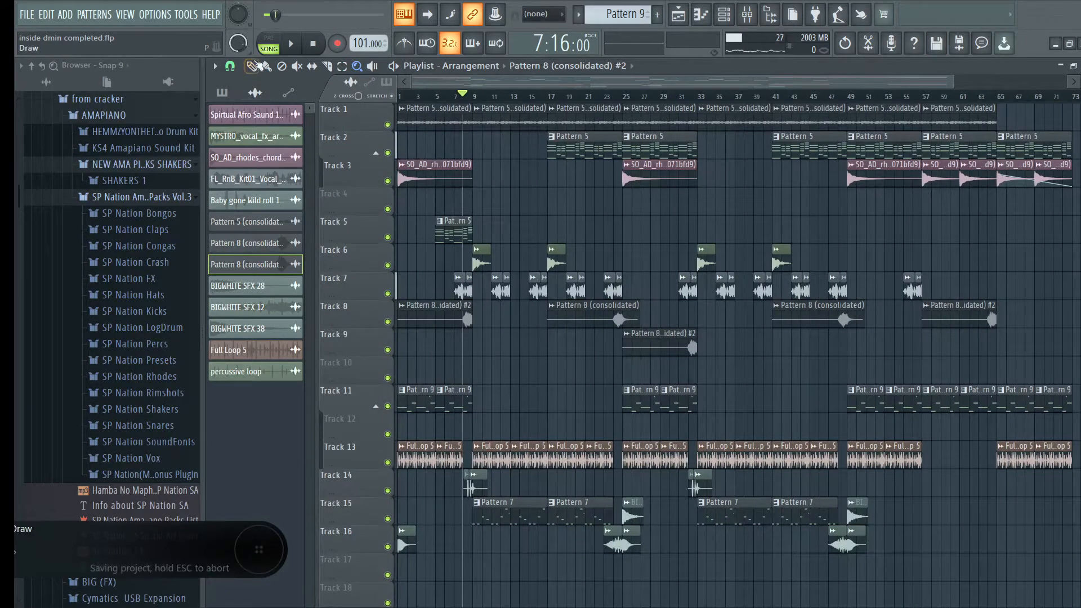
left_click(470, 100)
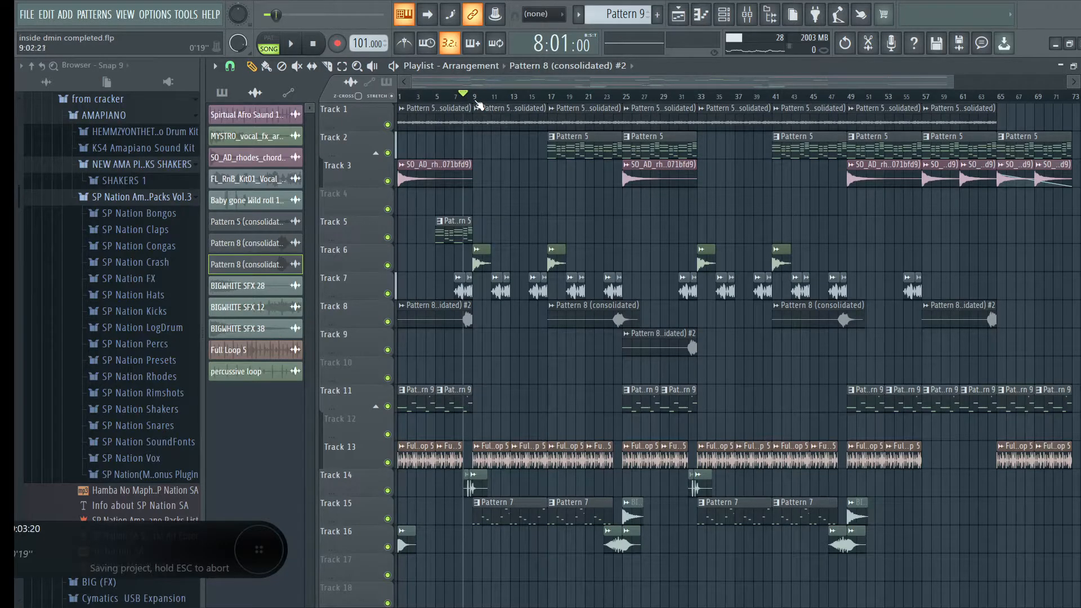
left_click(477, 101)
scroll(476, 102, "up", 3)
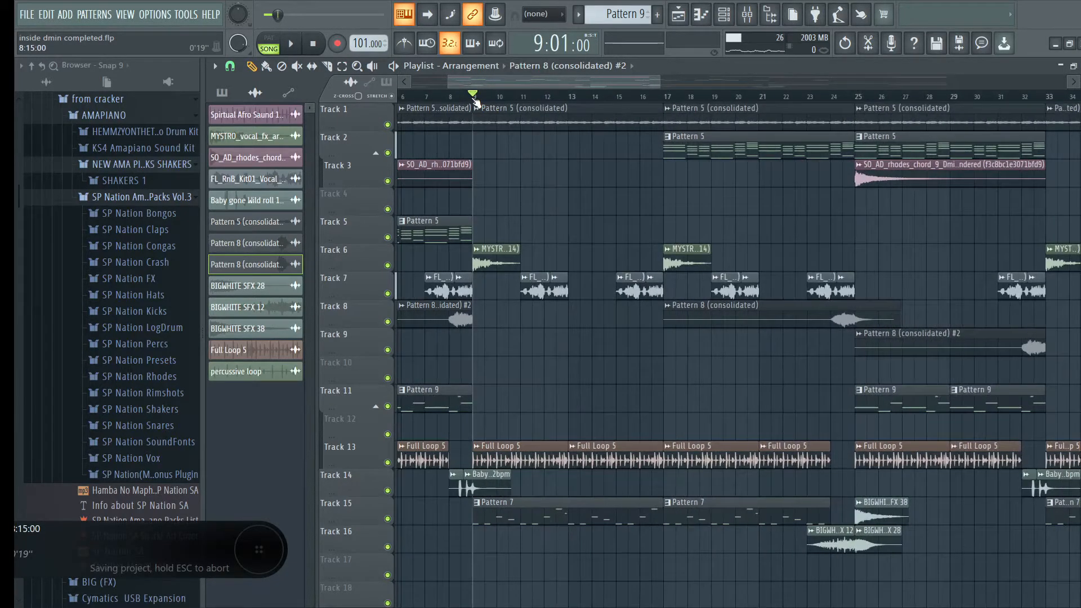
left_click_drag(480, 82, 453, 82)
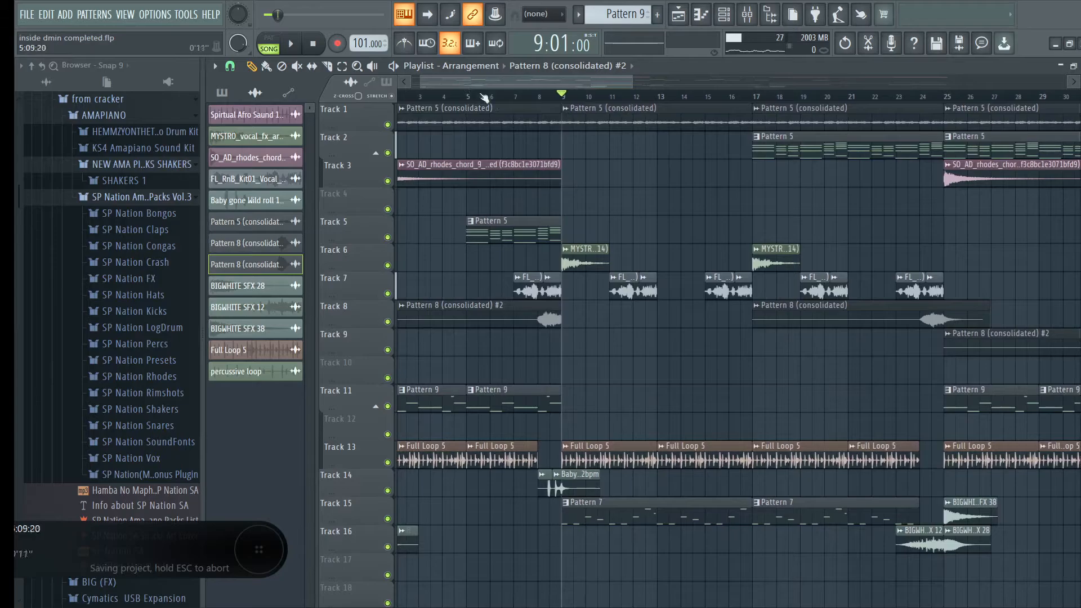
left_click(515, 99)
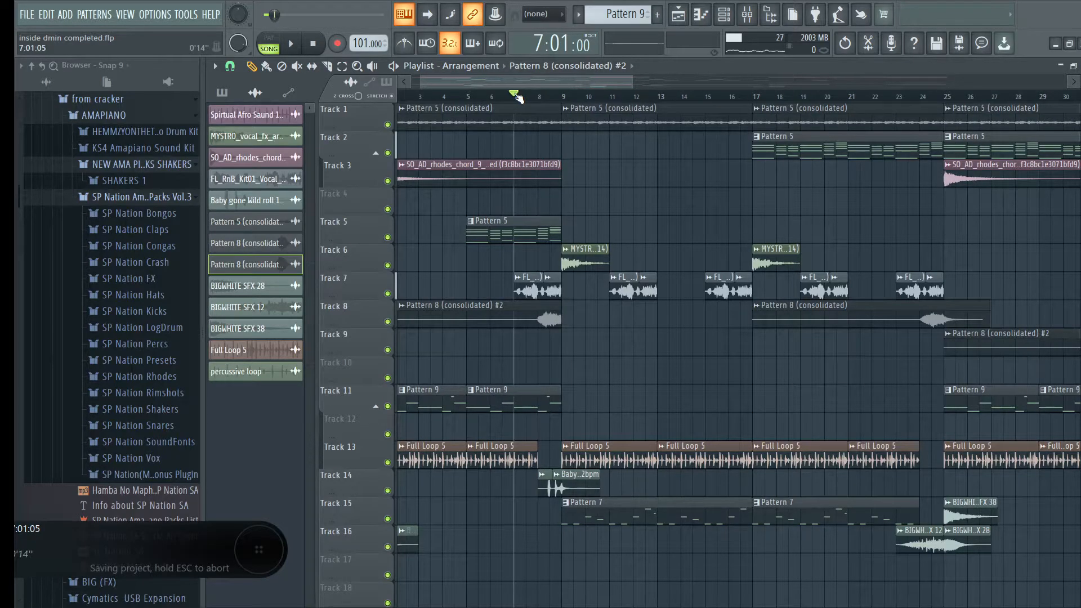
right_click(389, 294)
key("space")
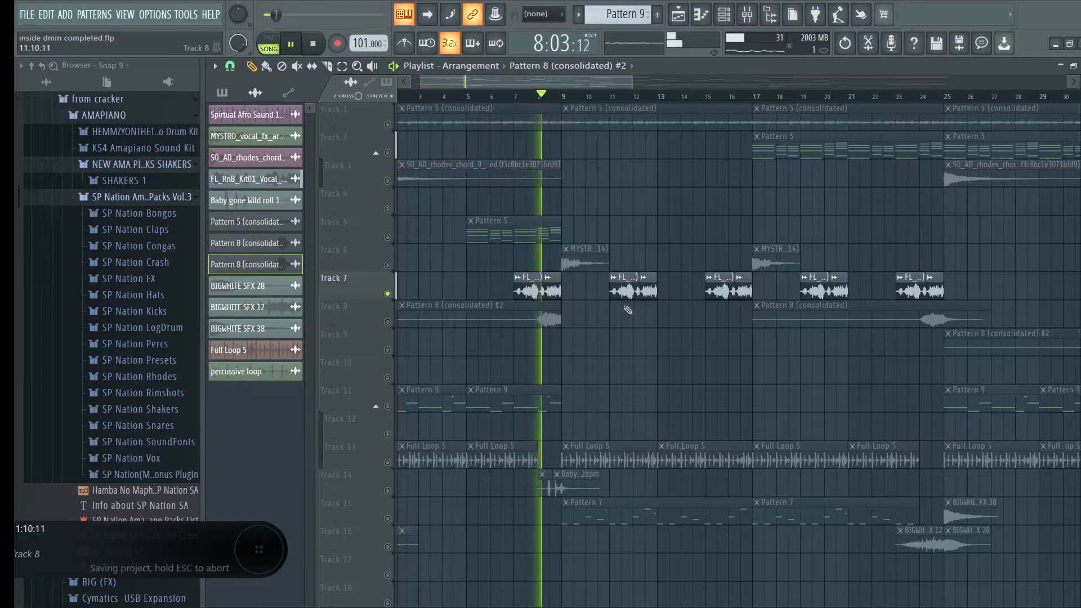
Inspect the sample settings of the vocal chop clip on Track 7, close them and stop playback.
double_click(521, 291)
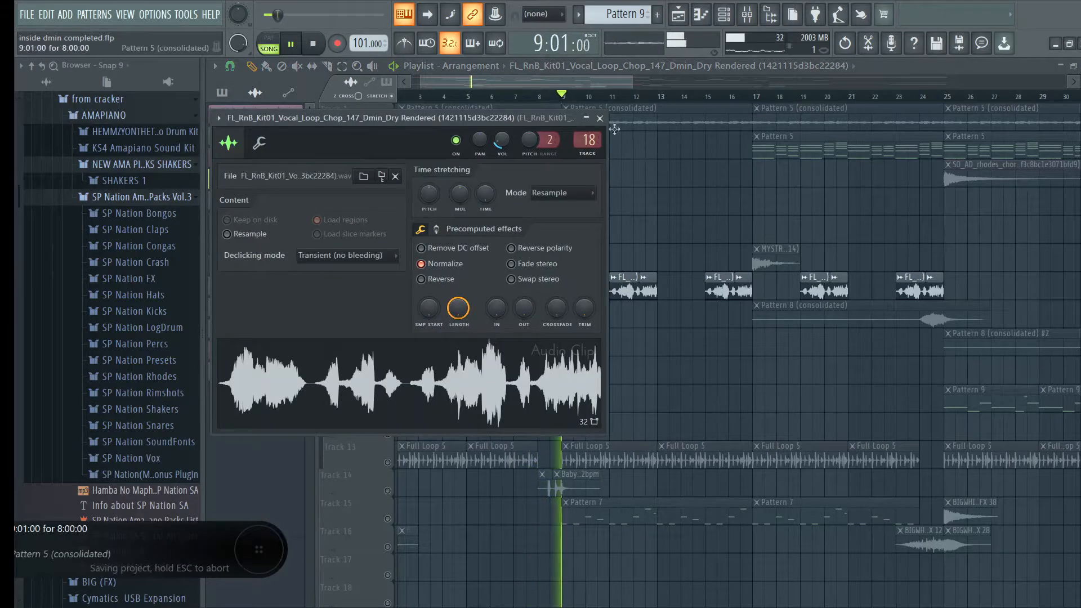
left_click(600, 119)
key("space")
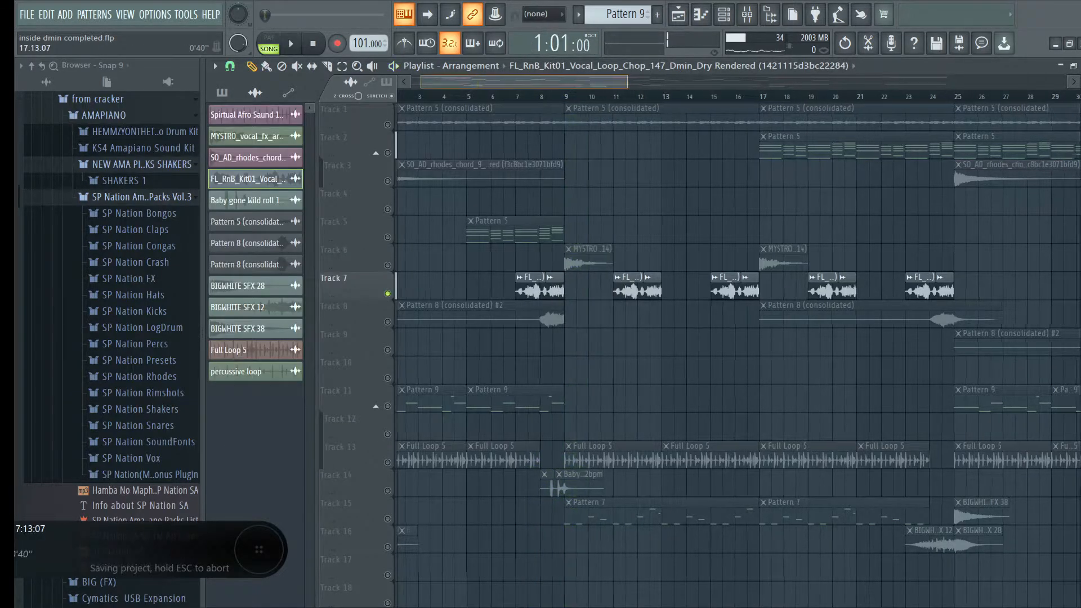
Inspect the vocal chop's effects on mixer track 18: Fruity Reeverb 2, parametric EQ 2, Chorus, Compressor and delay 2, and close all windows.
left_click(747, 14)
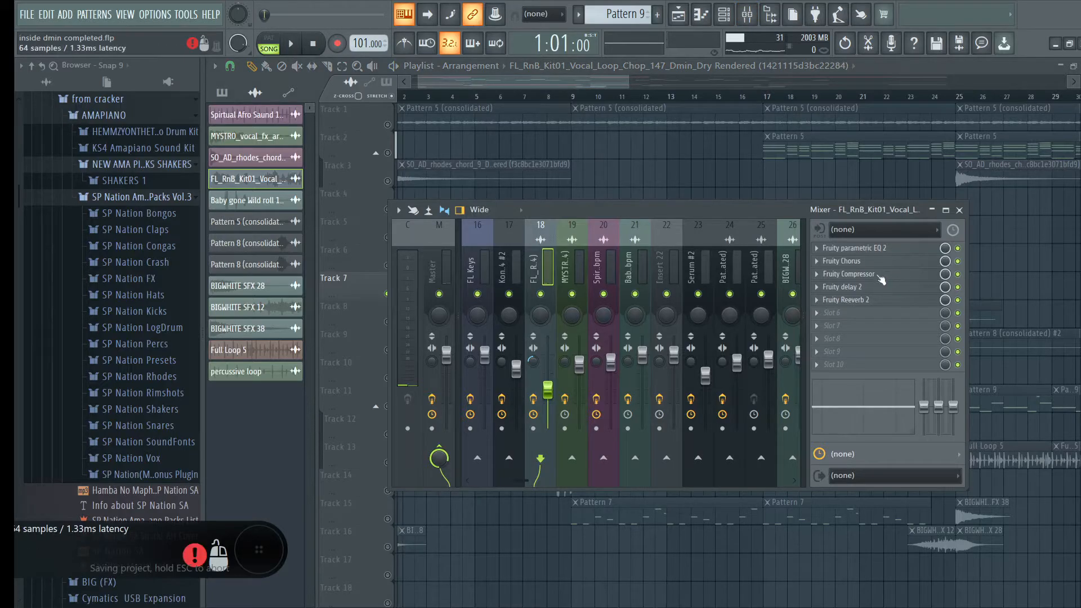
left_click(900, 302)
left_click(900, 303)
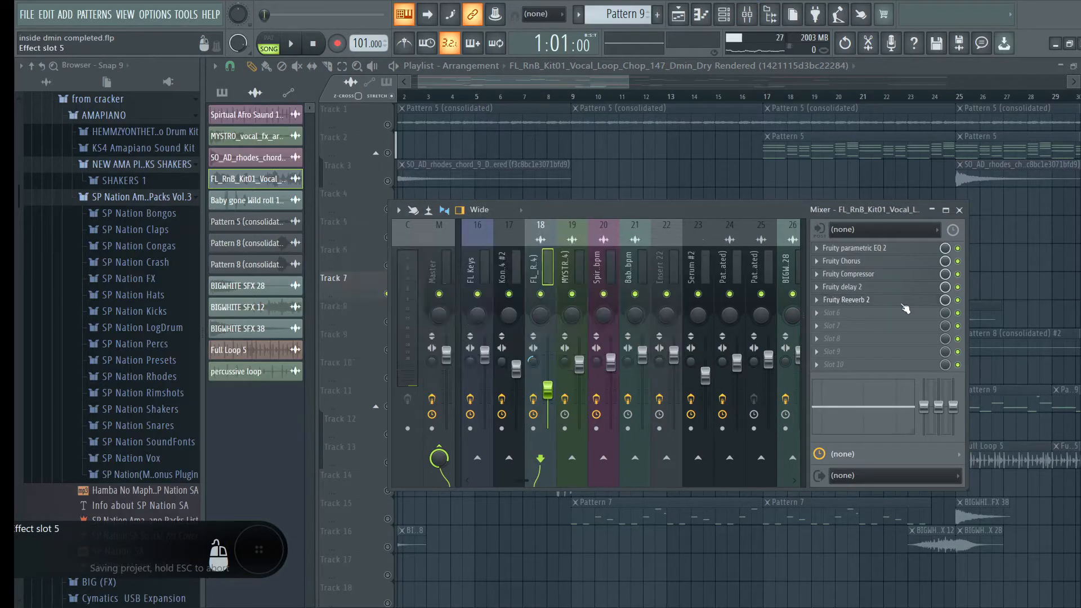
left_click(904, 303)
left_click(888, 261)
left_click(882, 251)
left_click(889, 252)
left_click(896, 264)
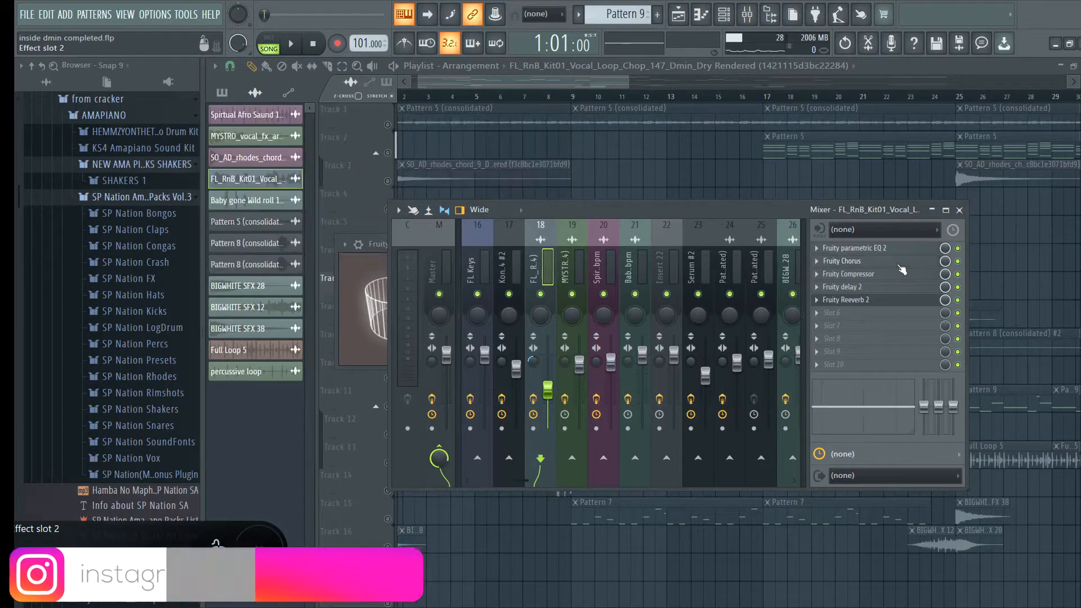
left_click(896, 265)
left_click(904, 262)
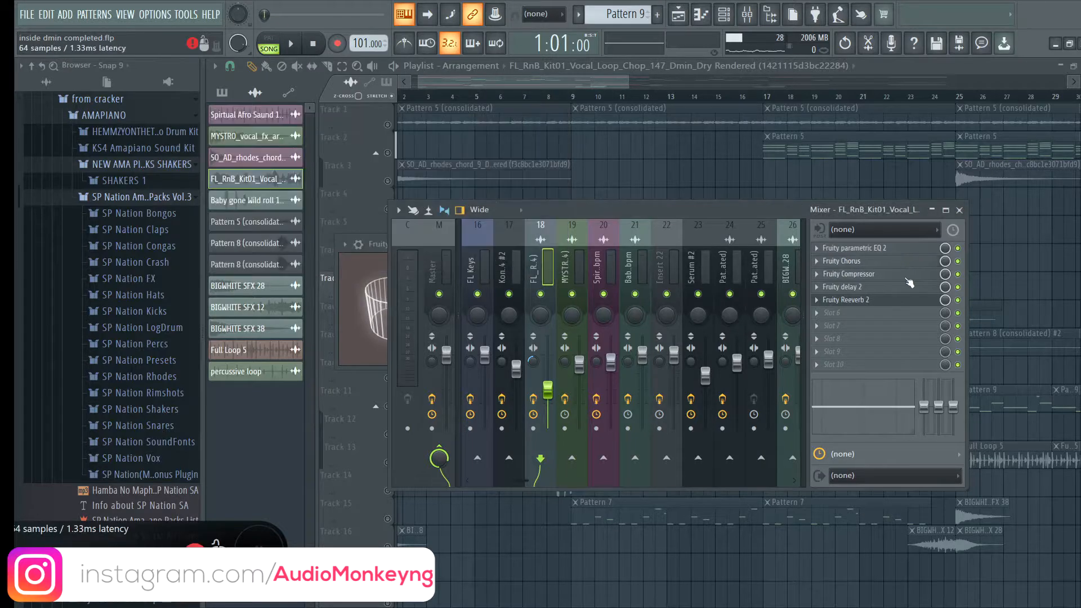
left_click(908, 277)
left_click(909, 287)
left_click(909, 288)
left_click(614, 91)
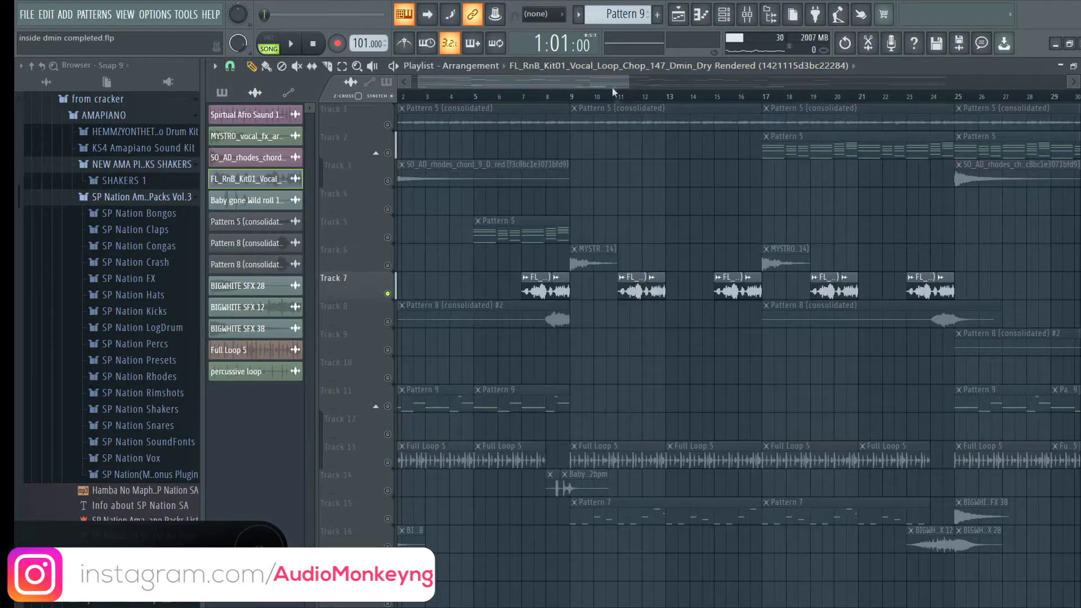
double_click(545, 288)
right_click(651, 210)
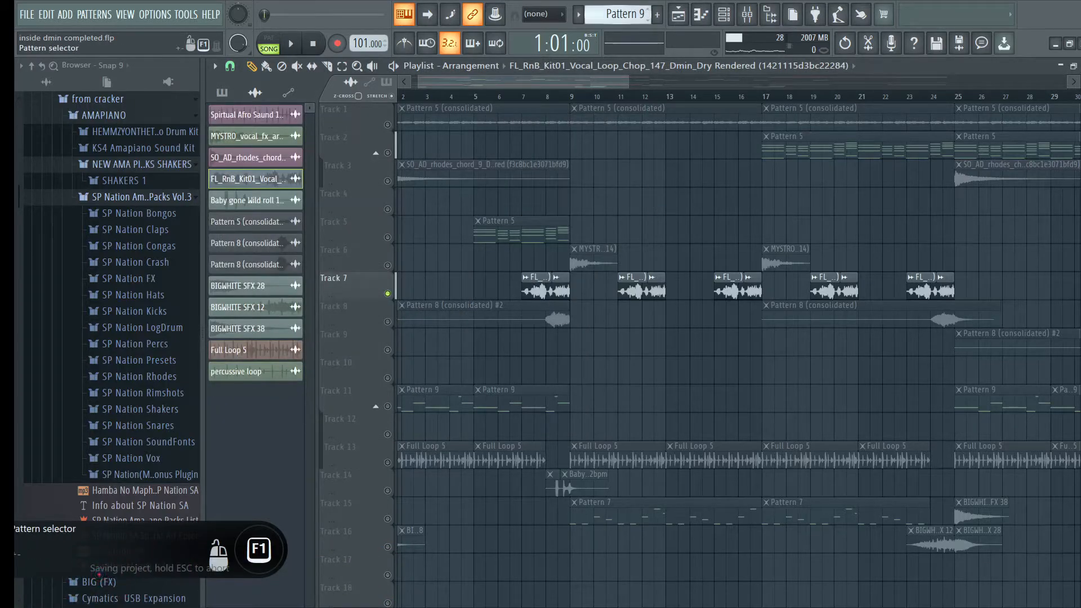
Switch to the empty Pattern 11, enable Track 4 and place a Pattern 11 clip on it at bar 1.
left_click_drag(624, 16, 624, 6)
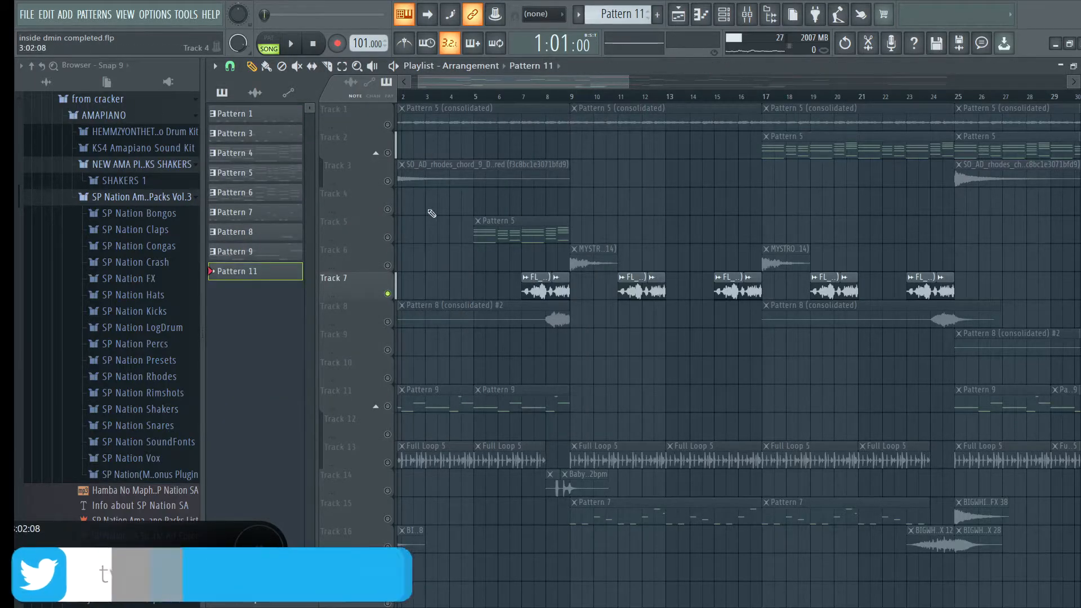
left_click_drag(423, 212, 357, 215)
left_click(387, 209)
double_click(403, 207)
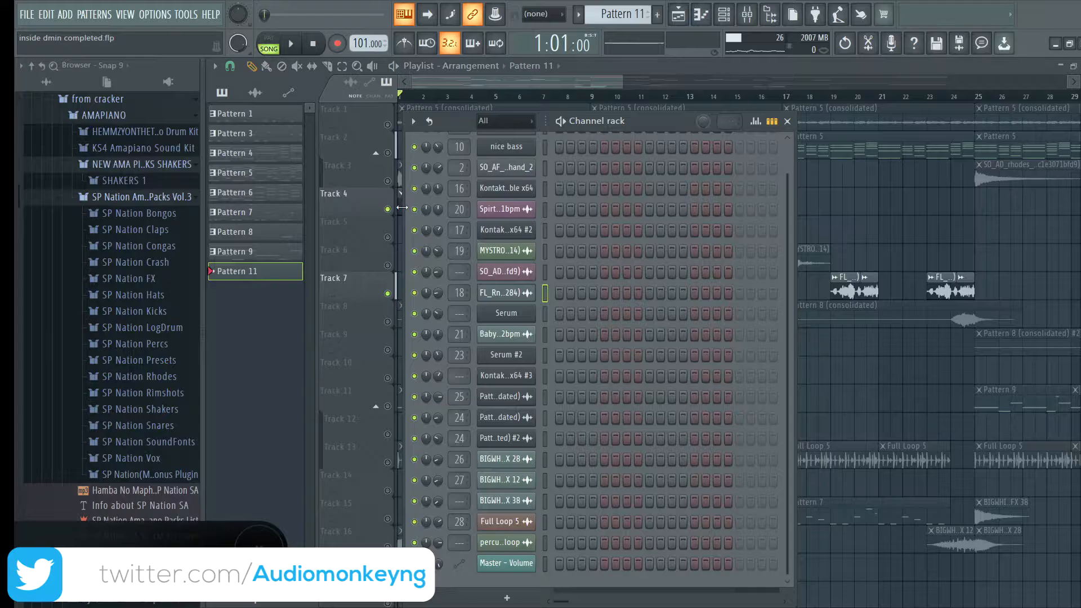
key("F6")
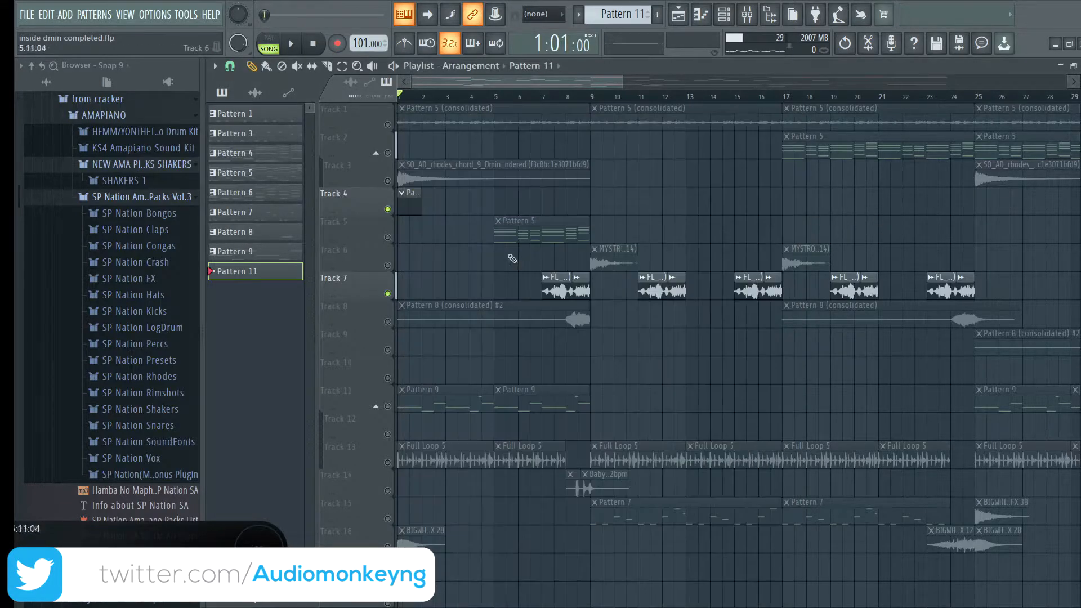
Review the effect slots of mixer tracks 19 to 28, including Full Loop 5, Pattern 5 (consolidated) and Insert 22.
left_click(747, 15)
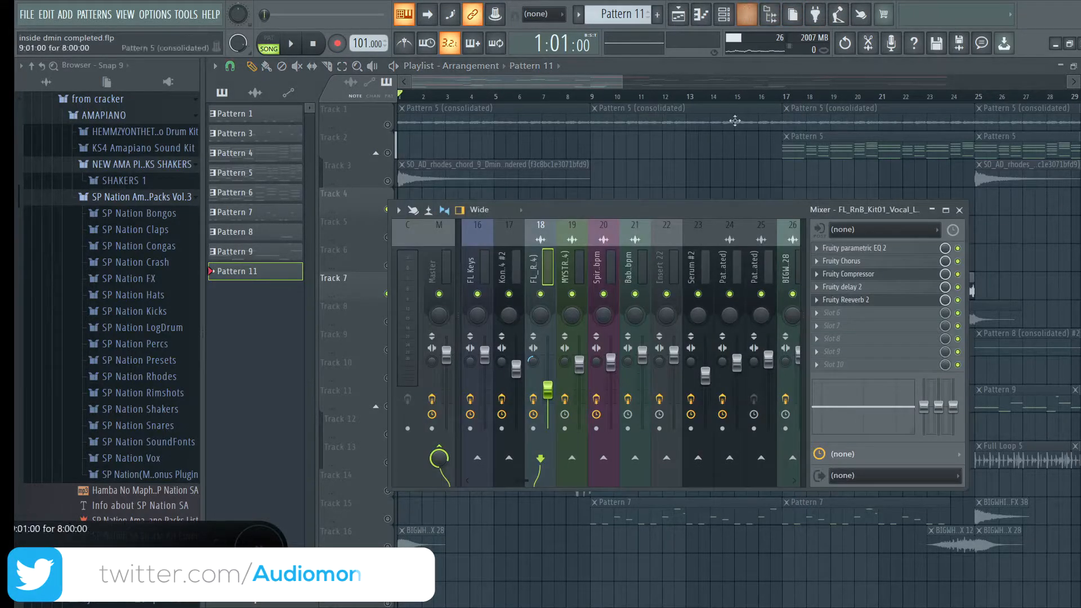
scroll(737, 247, "down", 3)
left_click(657, 269)
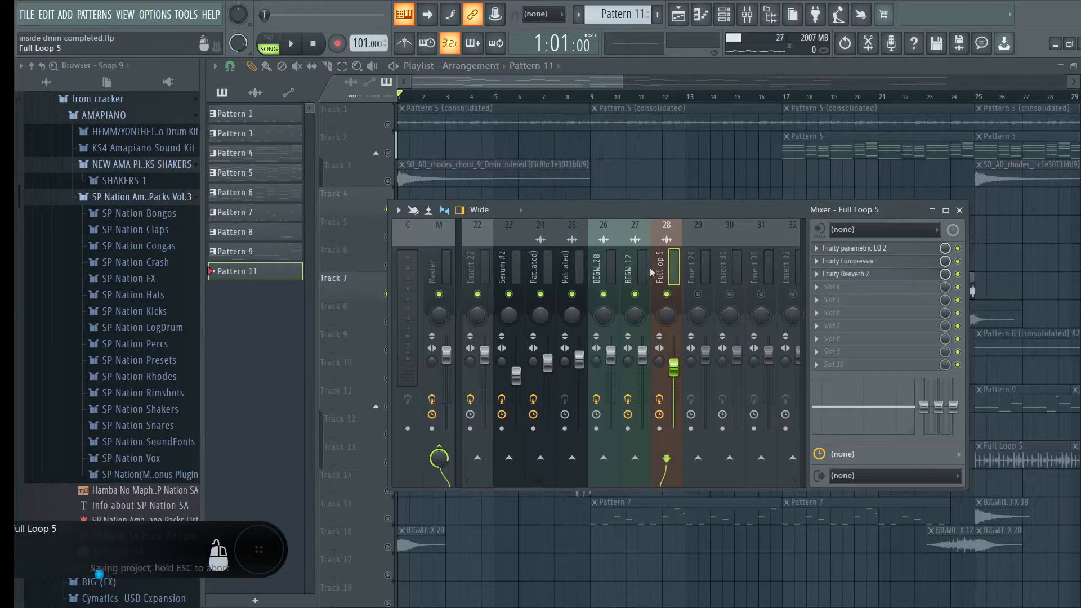
left_click(639, 269)
left_click(616, 269)
scroll(609, 270, "up", 2)
left_click(607, 272)
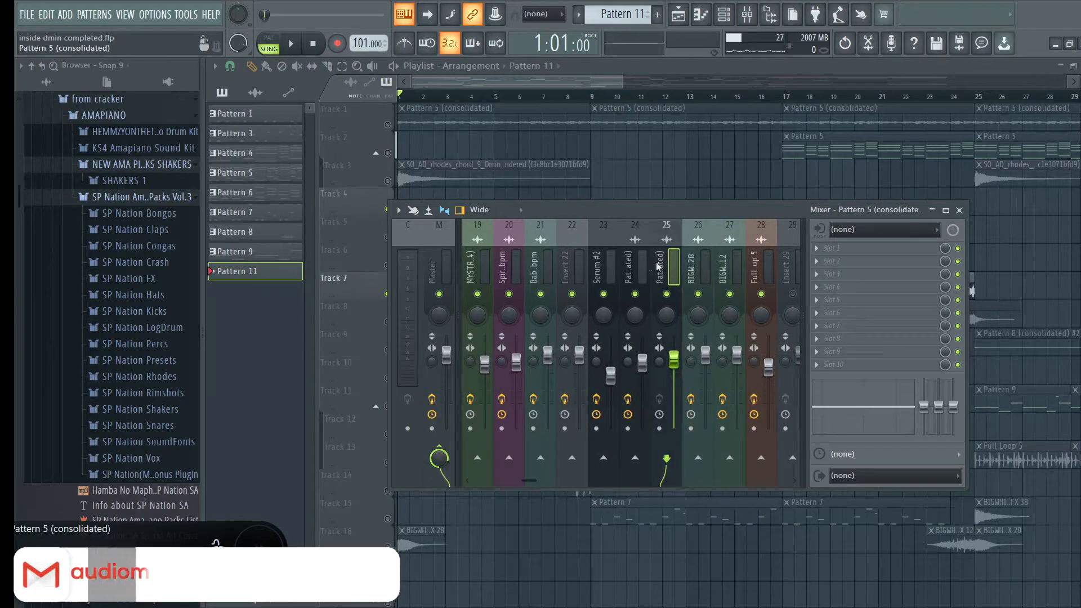
scroll(625, 263, "up", 3)
left_click(758, 266)
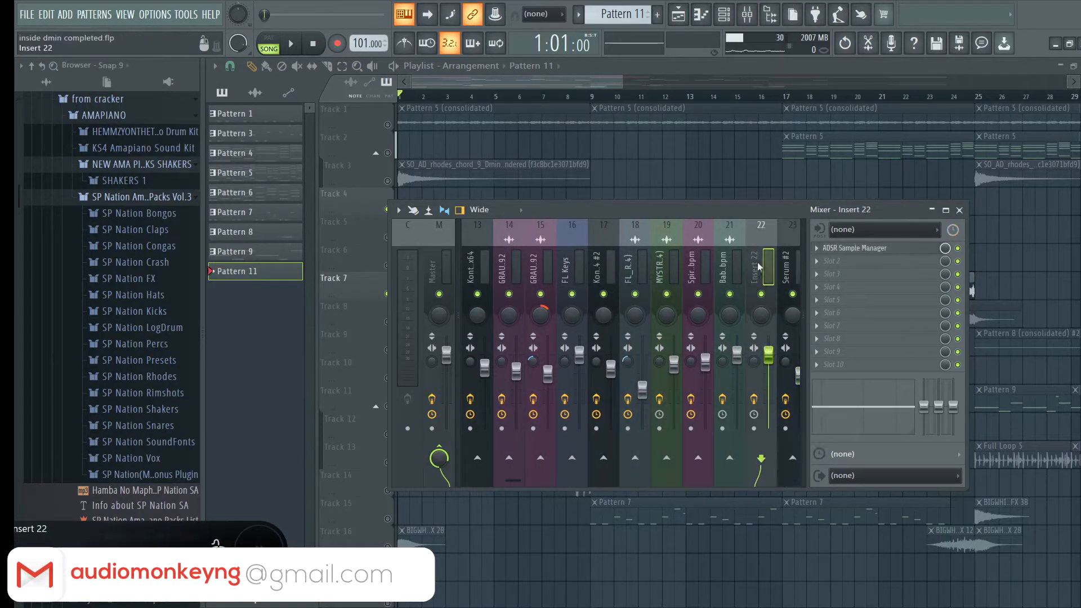
left_click(727, 267)
left_click(697, 267)
left_click(660, 262)
Load ADSR Sample Manager into effect slot 1 of mixer track Insert 29 and move its window up for a full view.
scroll(659, 259, "down", 4)
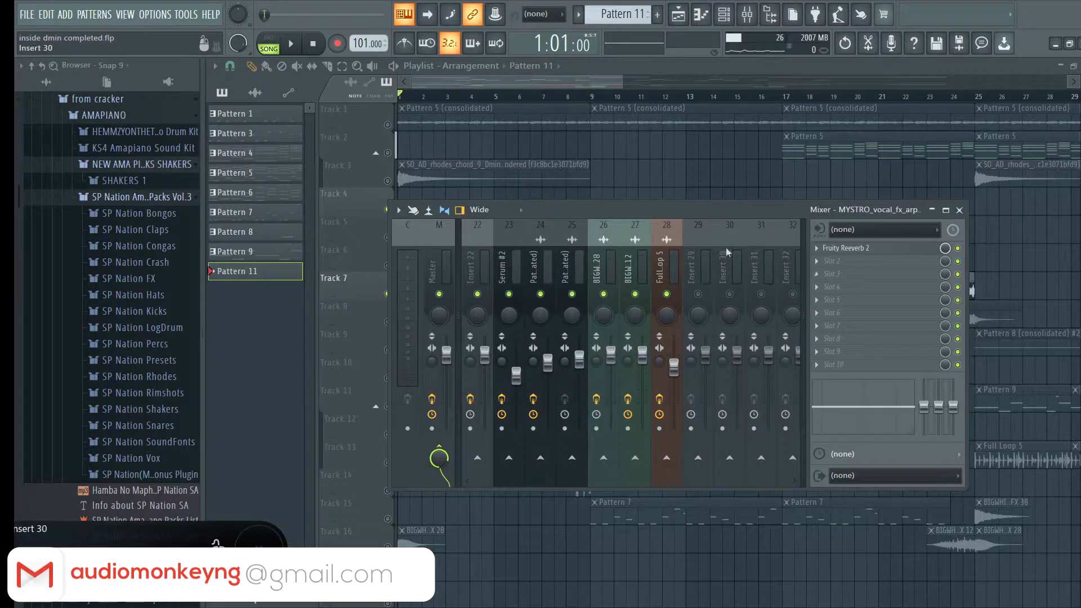
left_click(693, 257)
left_click(844, 247)
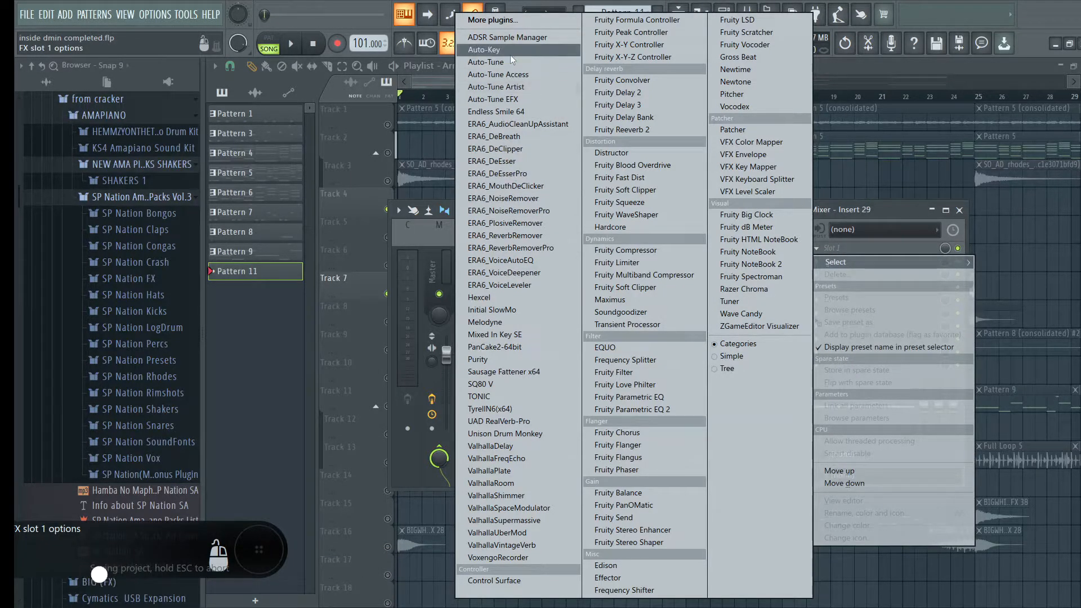
left_click(502, 38)
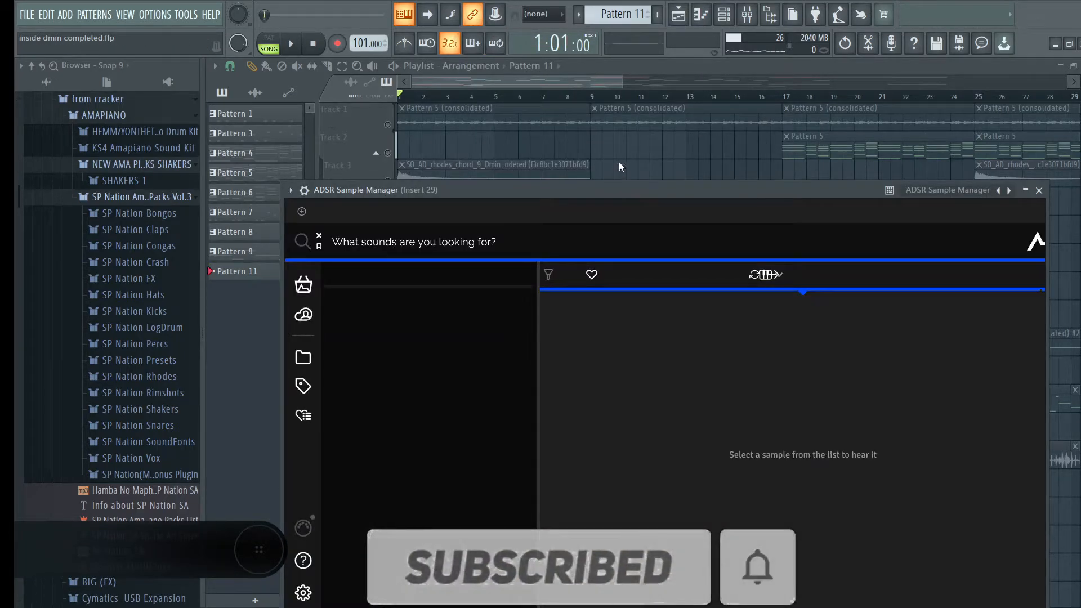
left_click_drag(624, 152, 609, 127)
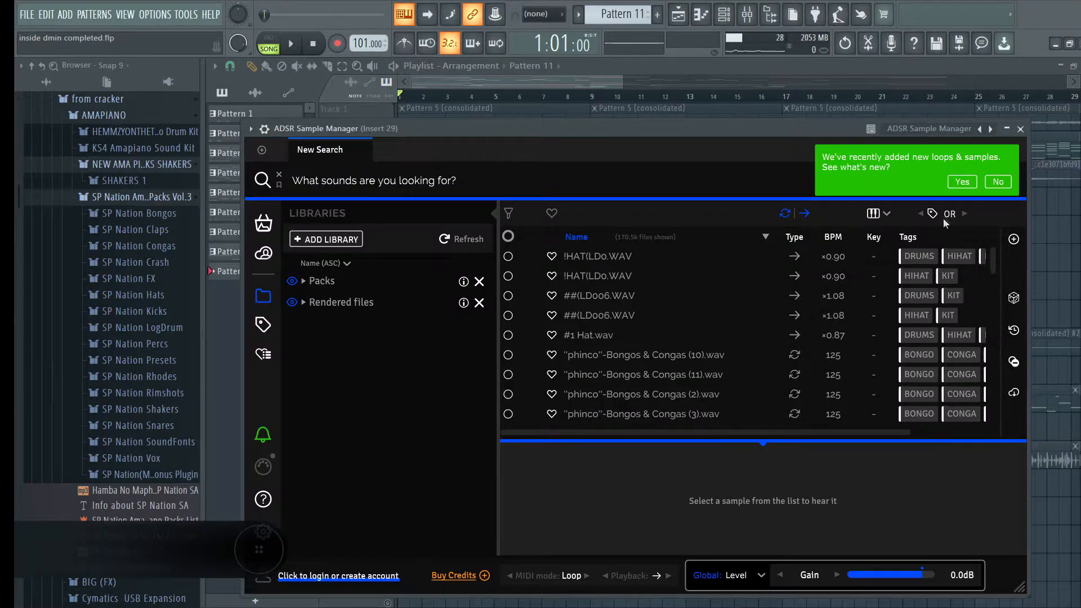
Decline the notice about newly added loops and samples, and search the sample library for Dmin.
left_click(998, 183)
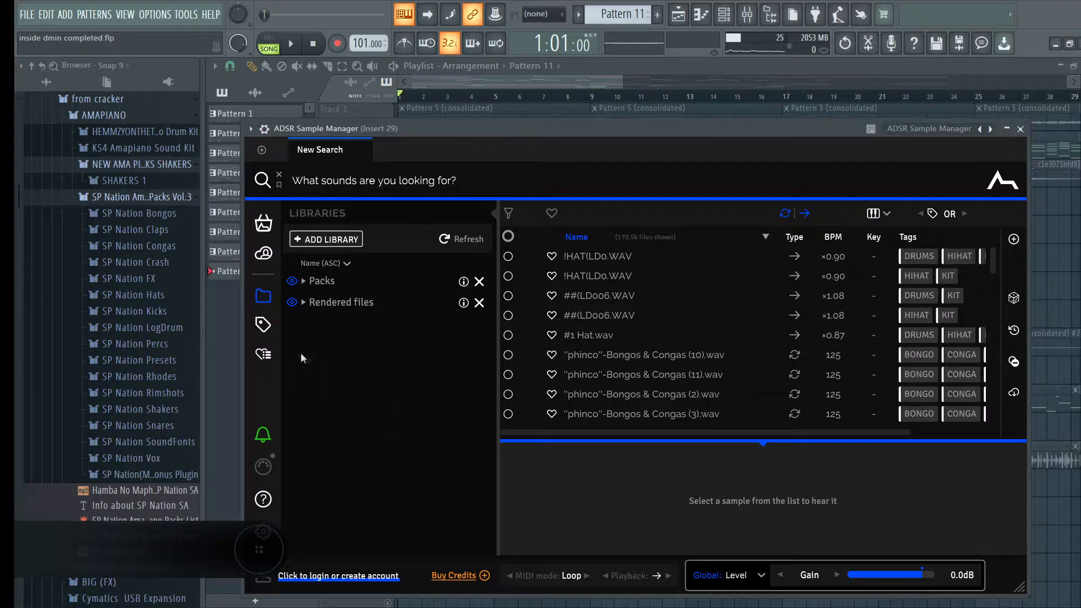
key("ctrl+s")
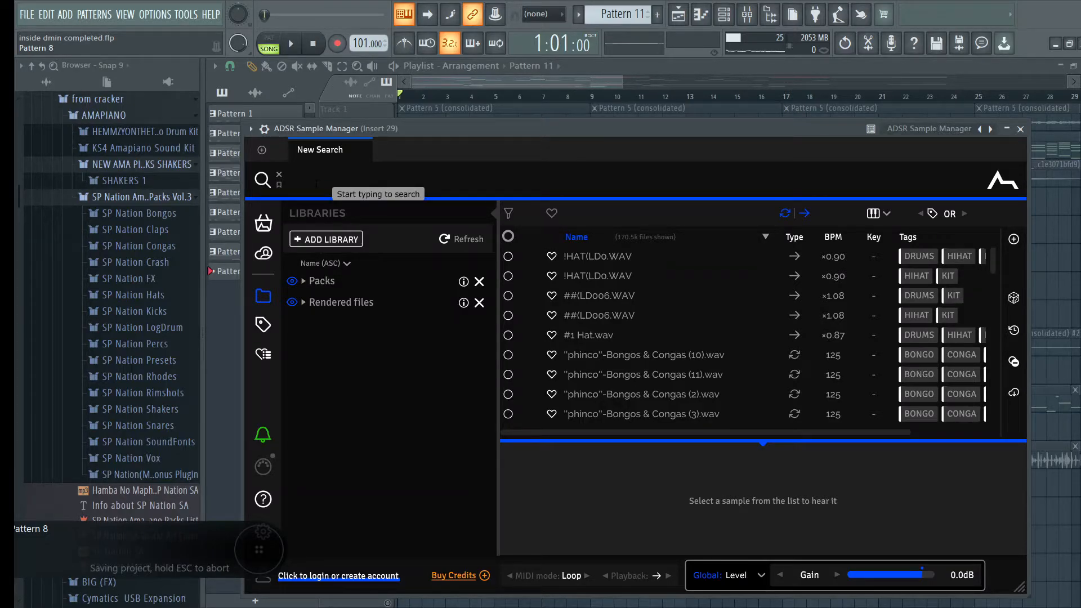
type("D")
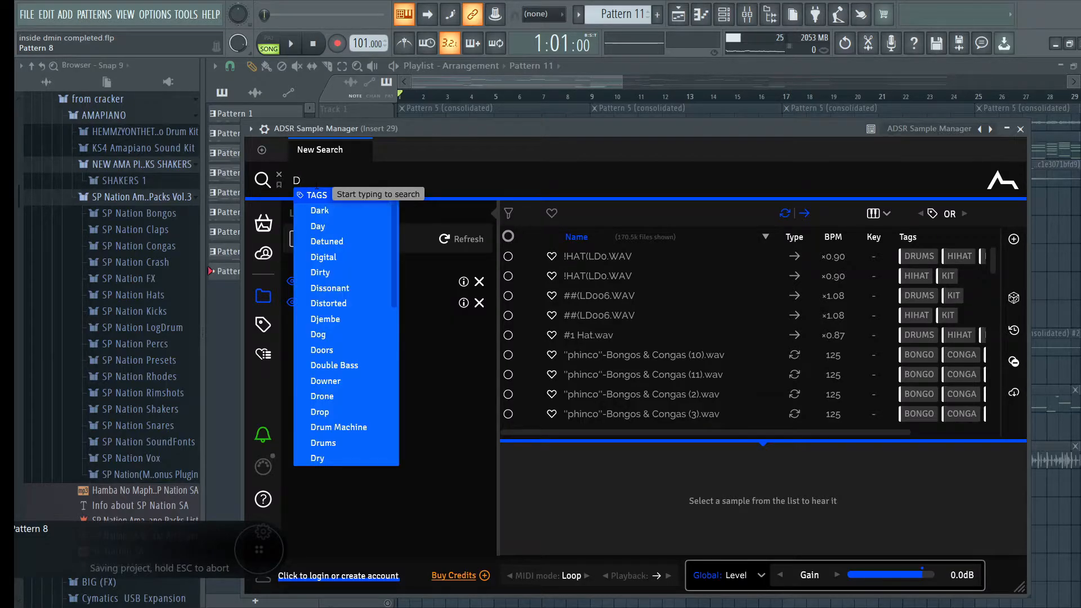
type("min")
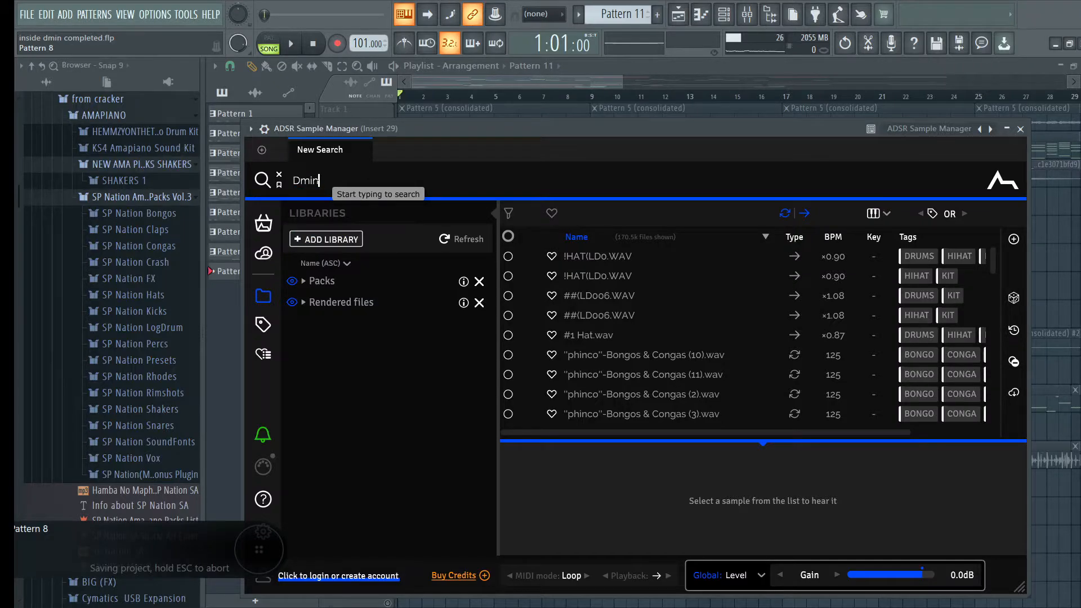
key("Return")
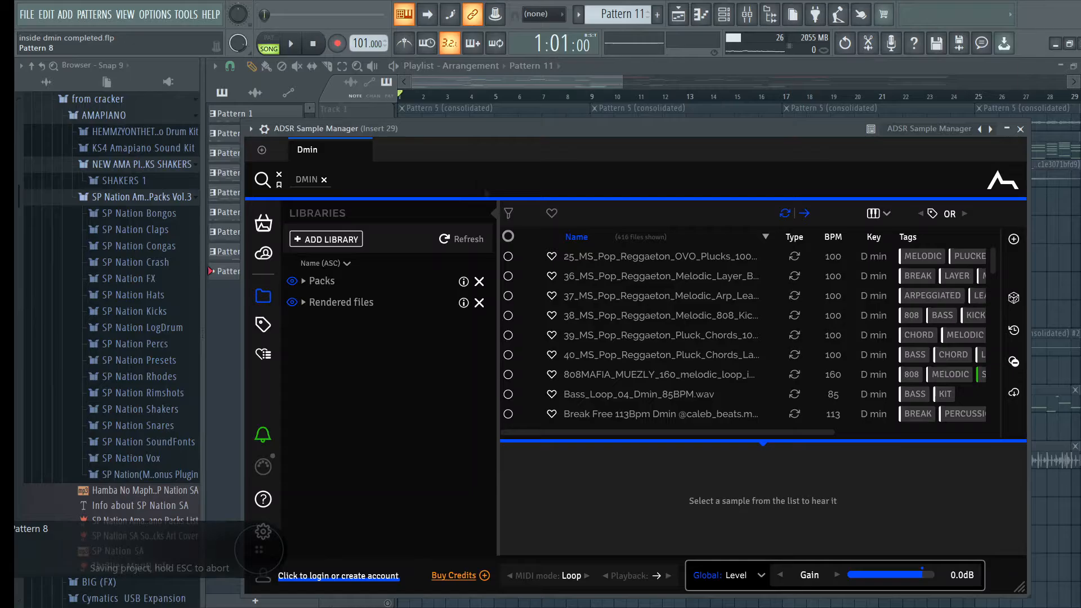
Look through the Dmin results, checking the samples' names, types, BPM, keys and tags down to the end of the list.
scroll(645, 269, "down", 3)
scroll(645, 270, "down", 3)
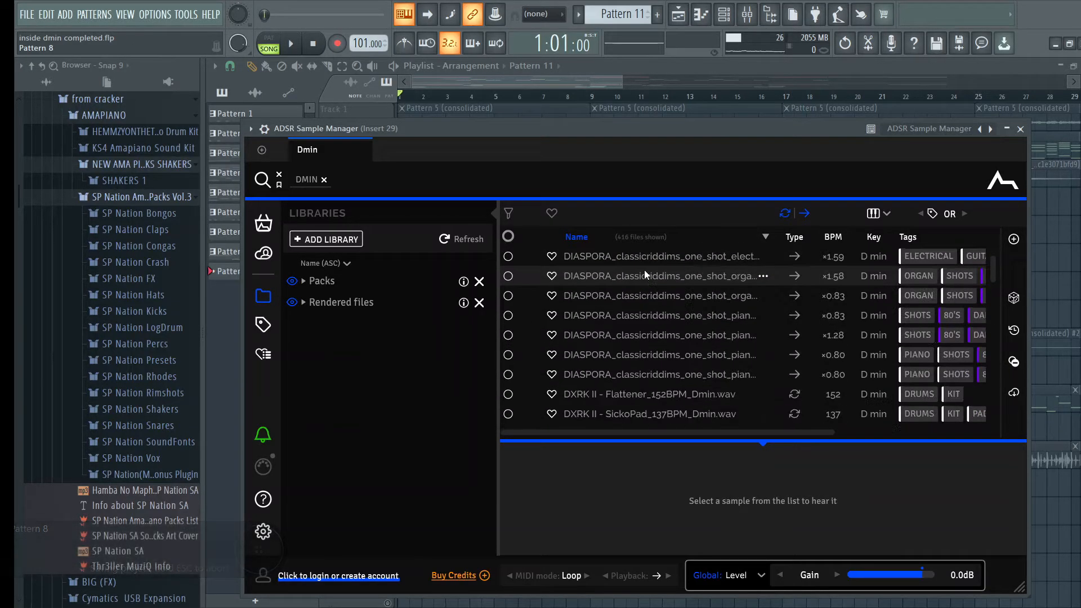
scroll(645, 270, "up", 7)
scroll(645, 272, "down", 3)
scroll(644, 271, "down", 10)
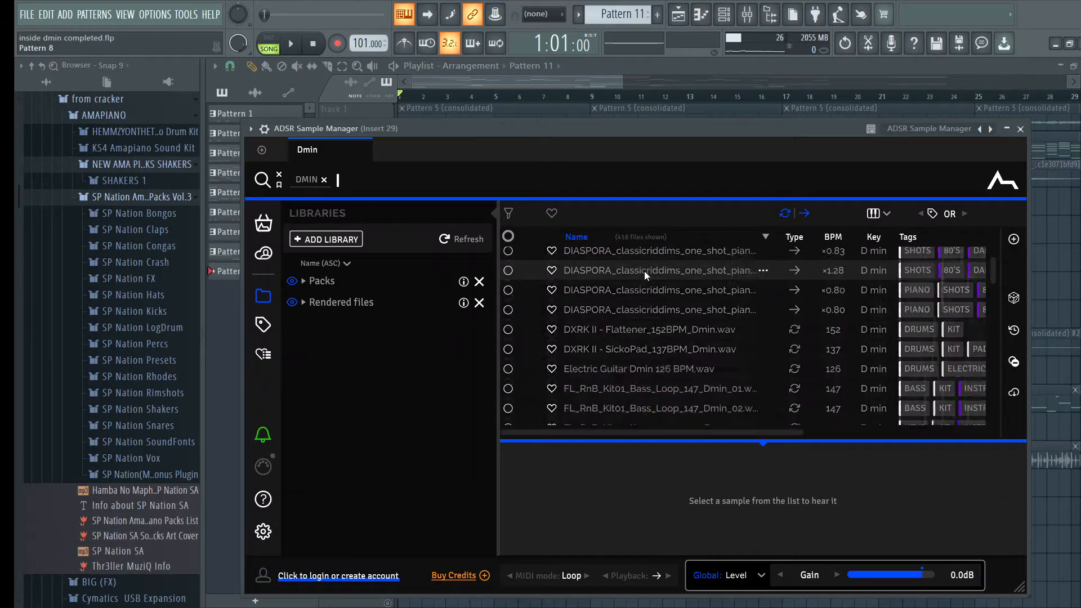
scroll(644, 272, "down", 7)
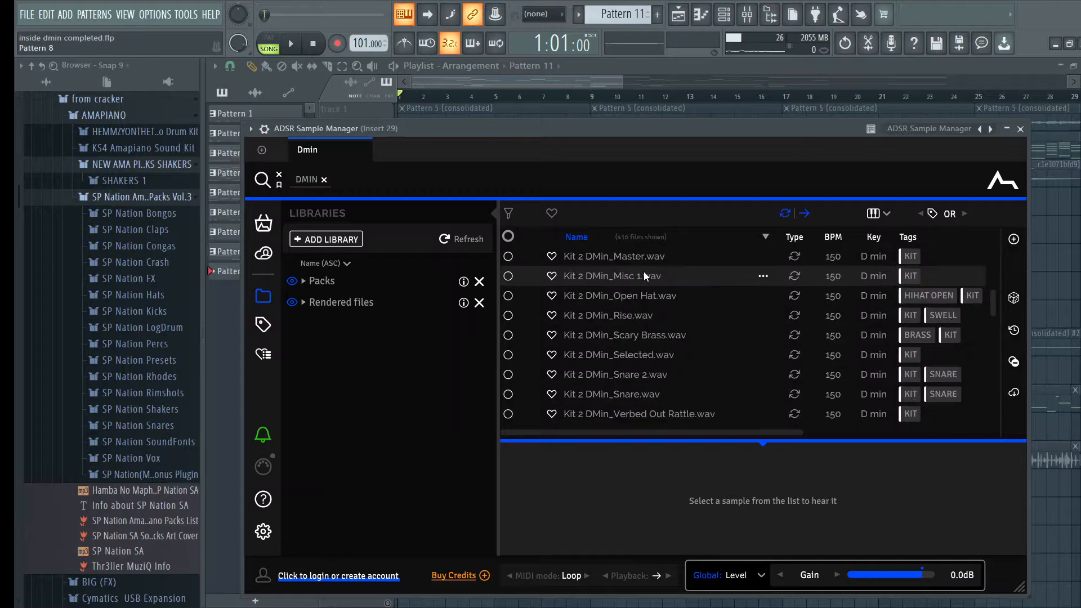
scroll(684, 284, "down", 3)
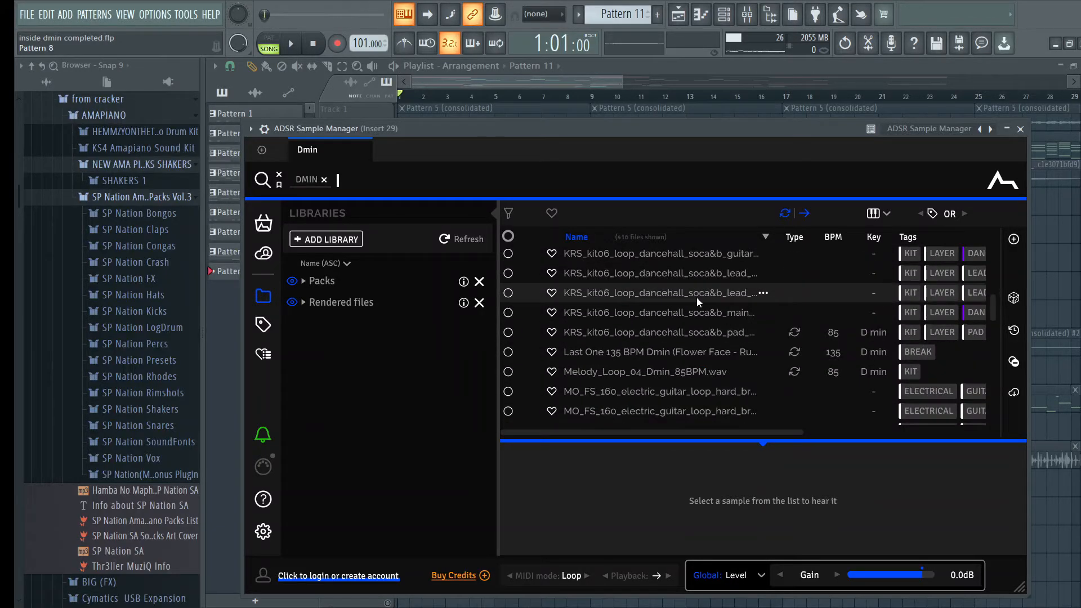
scroll(698, 298, "up", 7)
scroll(827, 331, "down", 20)
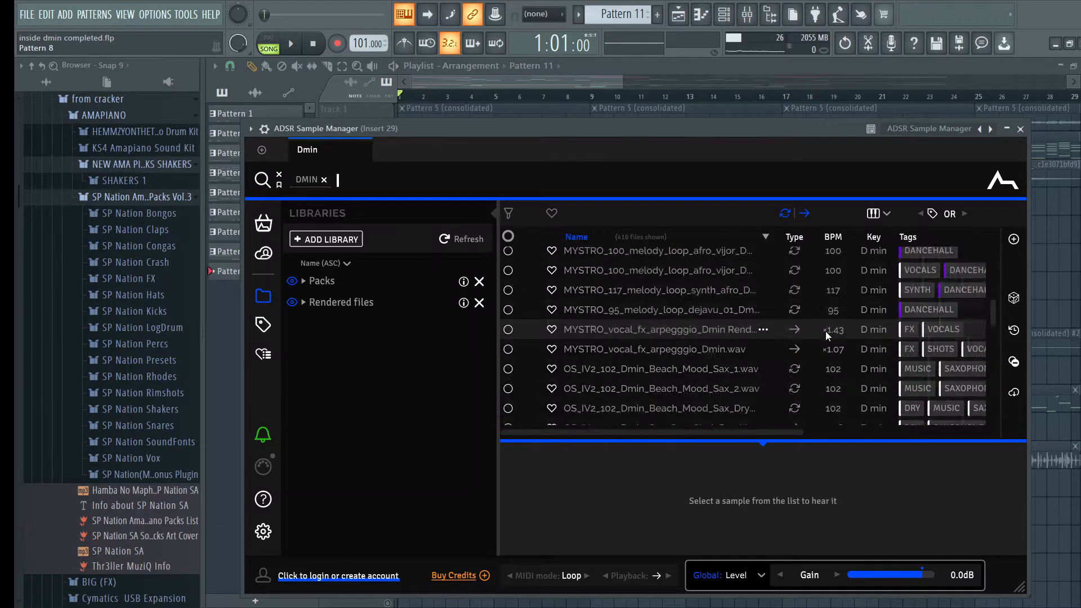
scroll(825, 330, "down", 15)
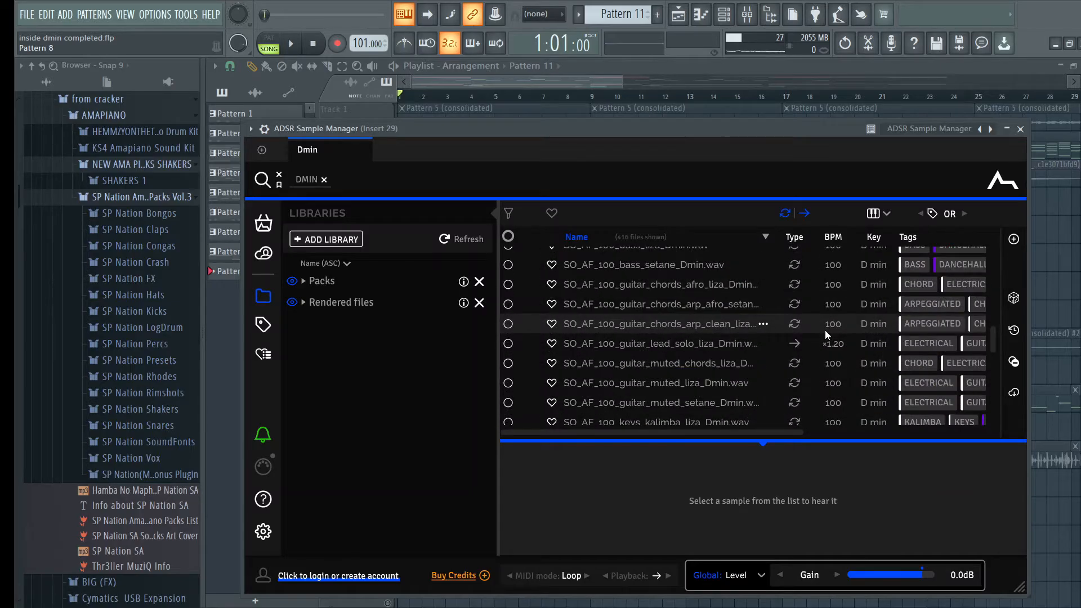
scroll(825, 330, "up", 5)
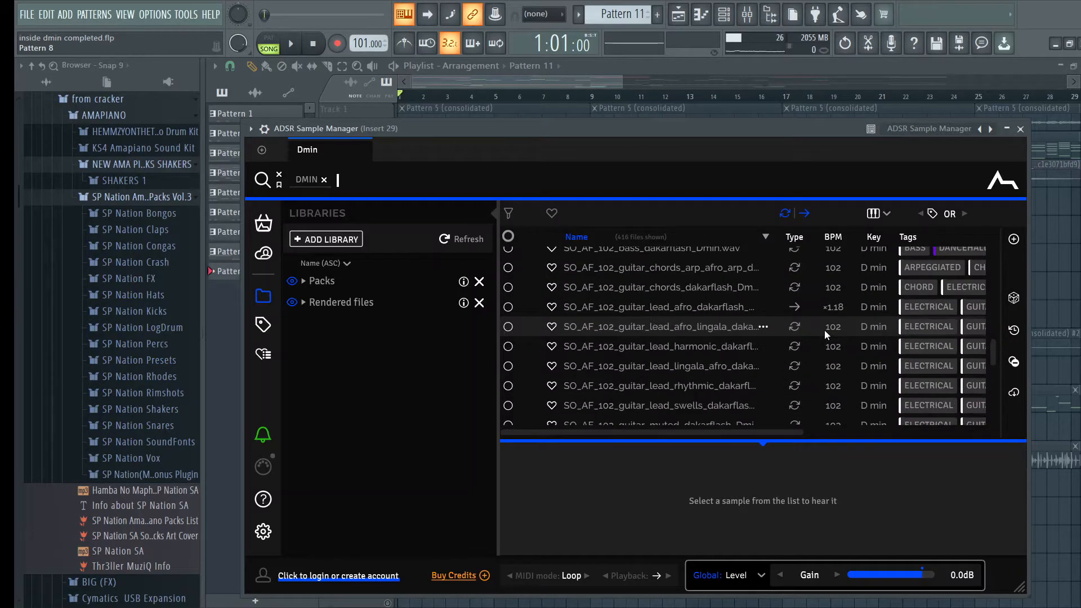
scroll(743, 350, "down", 10)
scroll(744, 350, "down", 15)
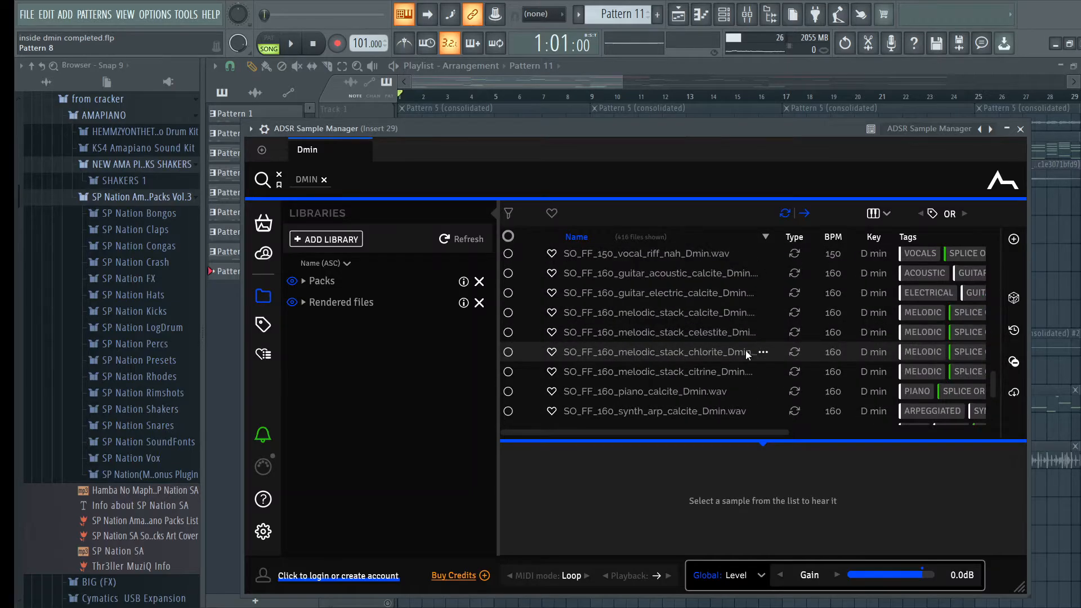
scroll(746, 350, "down", 12)
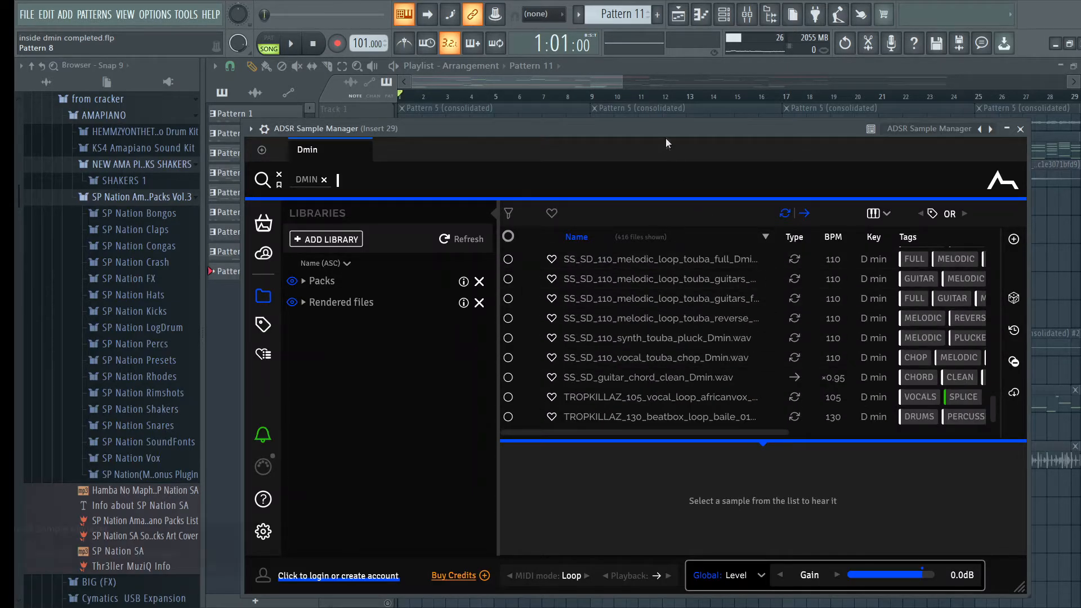
Return from the sample manager to the playlist and unsolo Track 7 to enable all tracks.
key("ctrl+s")
left_click_drag(665, 137, 697, 544)
left_click(553, 80)
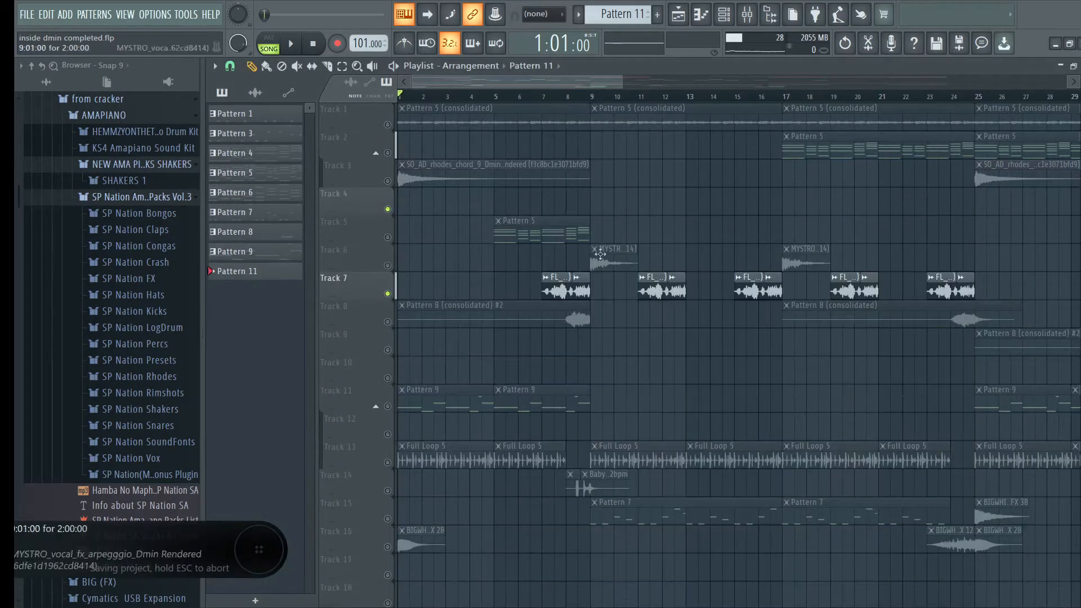
left_click(529, 95)
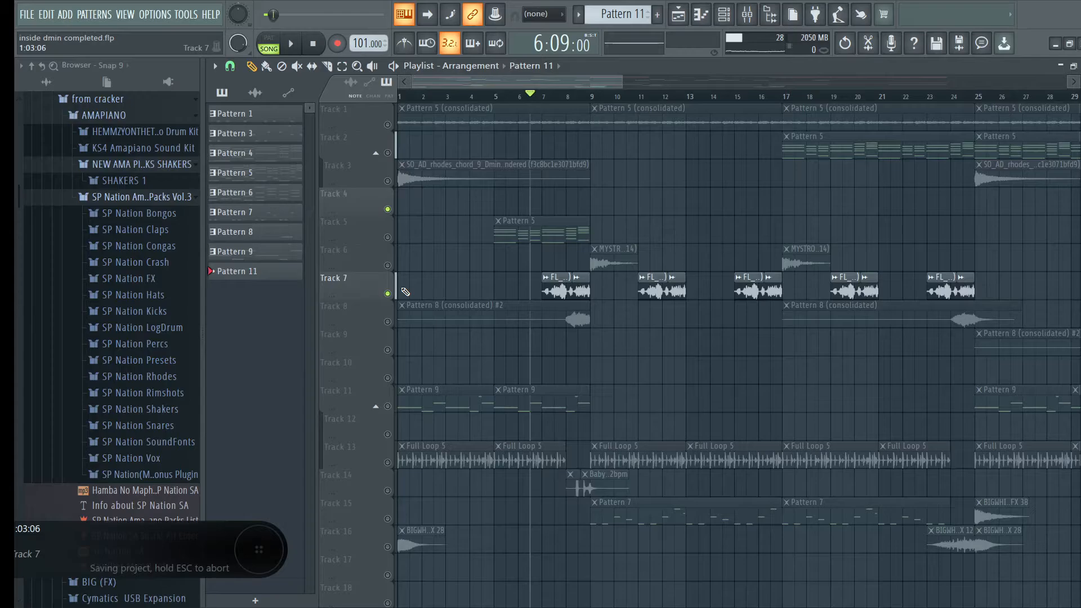
right_click(388, 293)
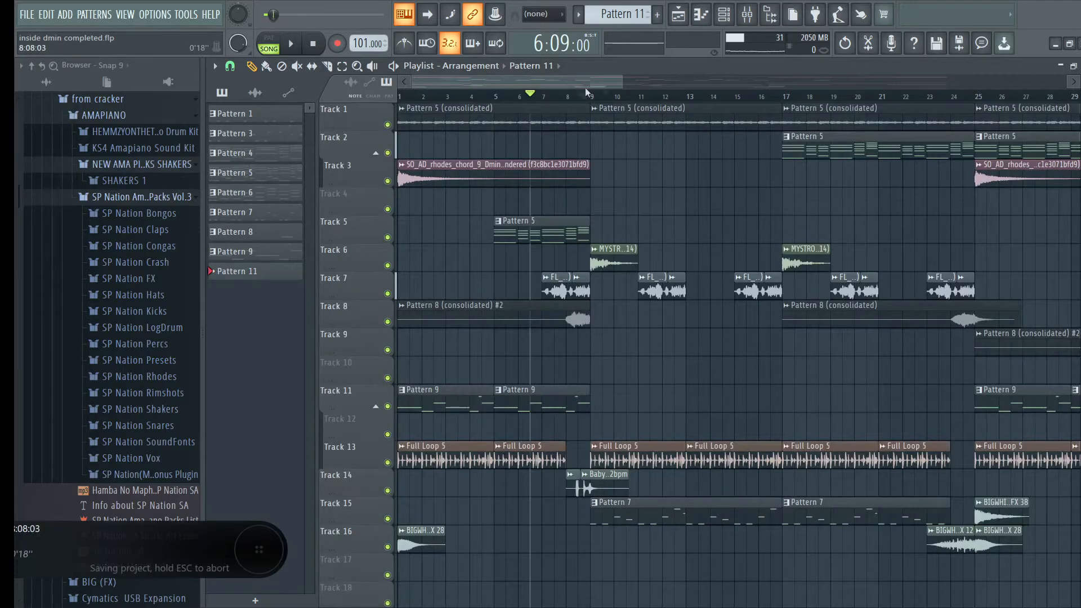
Play the full arrangement from the middle of bar 8 through the start of bar 13, and stop playback.
left_click_drag(618, 82, 1019, 196)
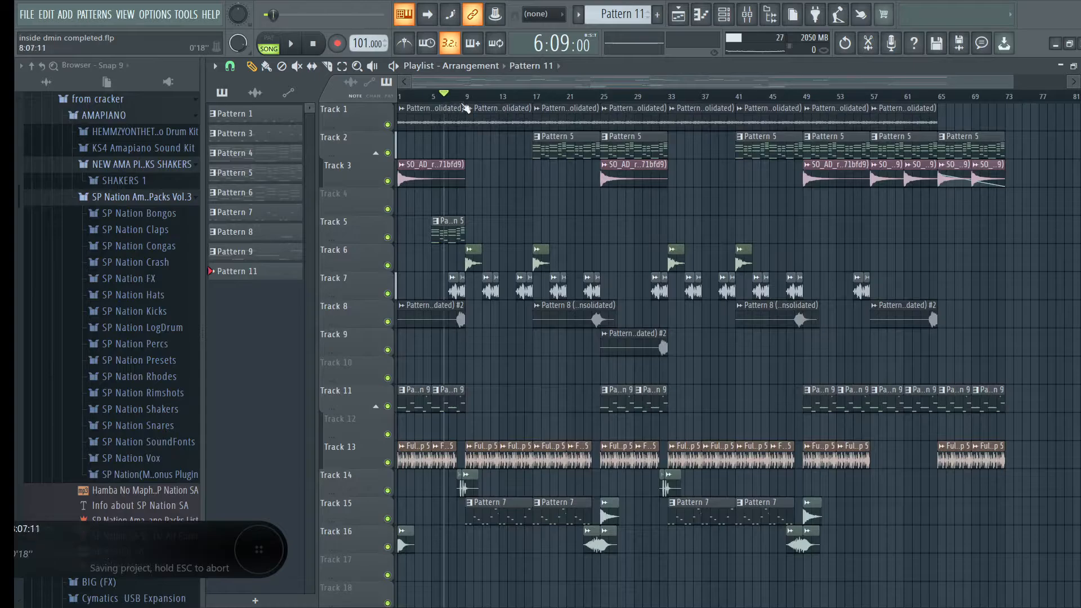
scroll(471, 106, "up", 3, "ctrl")
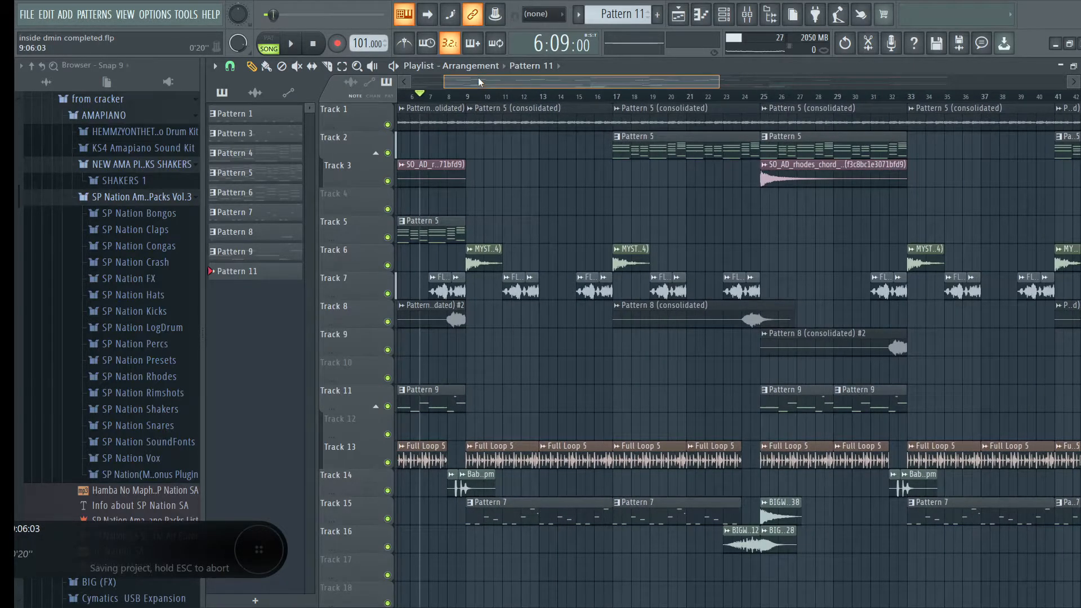
left_click(478, 95)
scroll(477, 97, "up", 1)
scroll(478, 97, "up", 3)
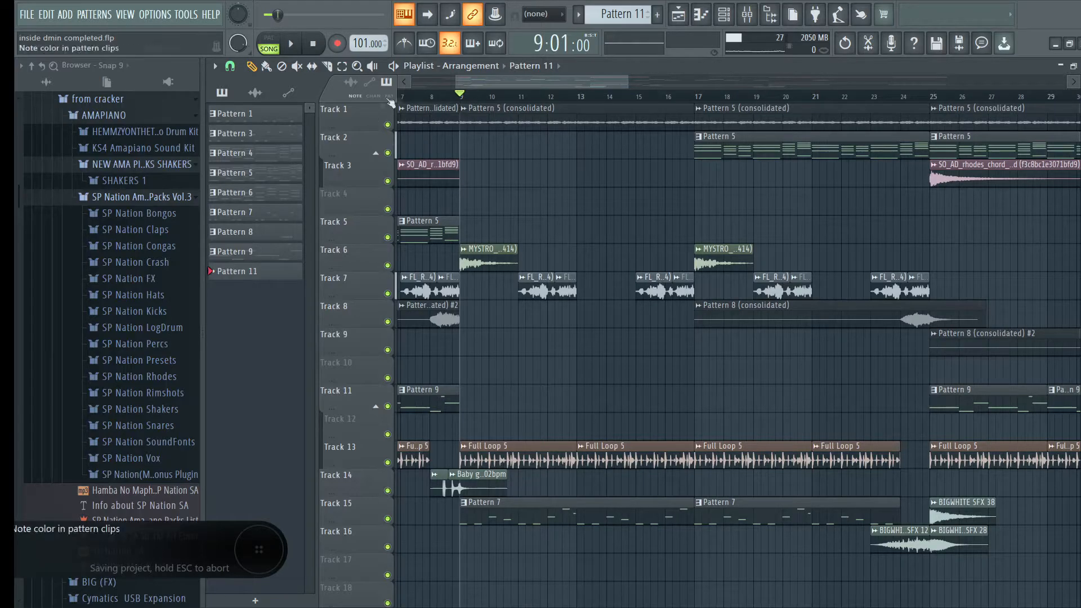
left_click(440, 94)
left_click_drag(469, 84, 420, 88)
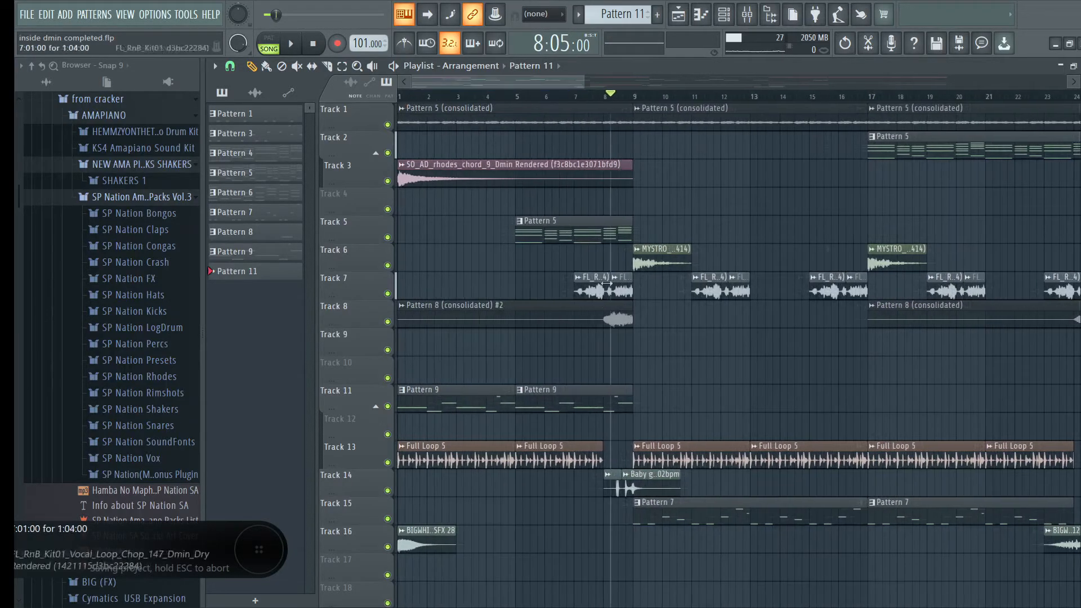
left_click_drag(582, 78, 741, 79)
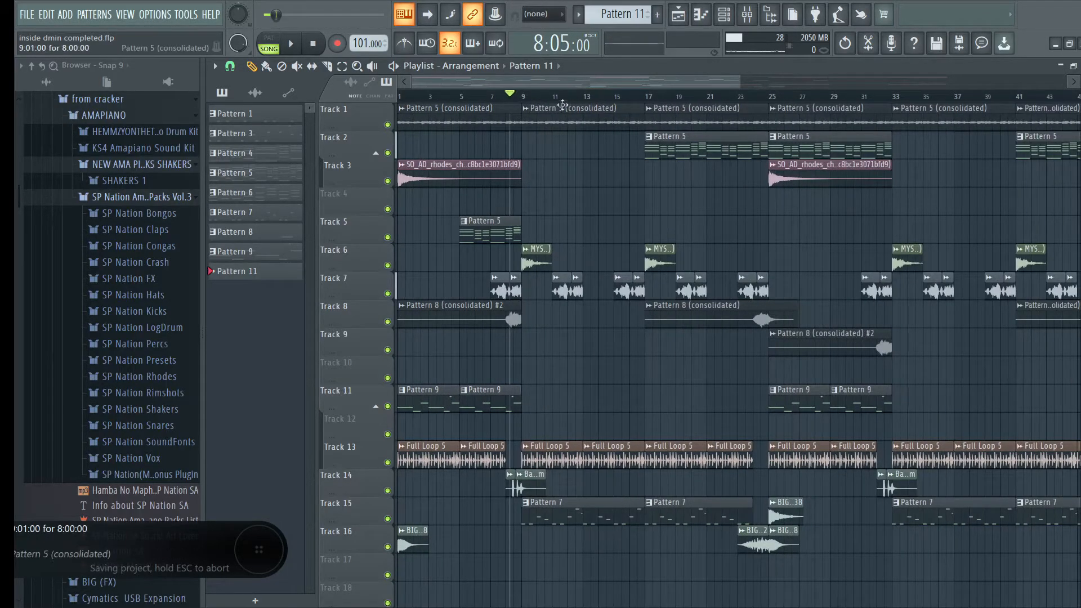
key("space")
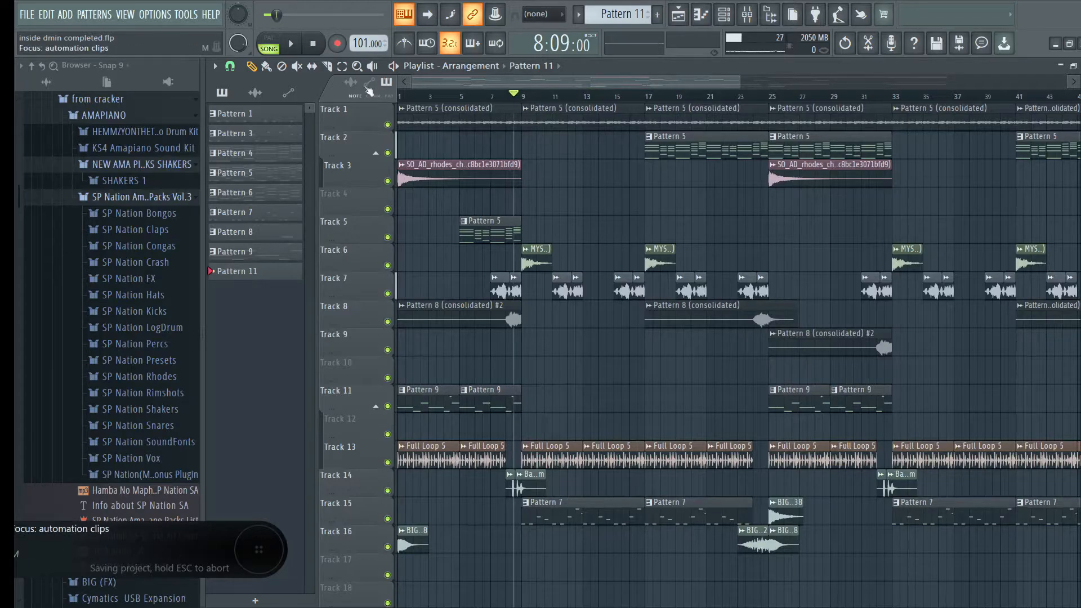
left_click(294, 44)
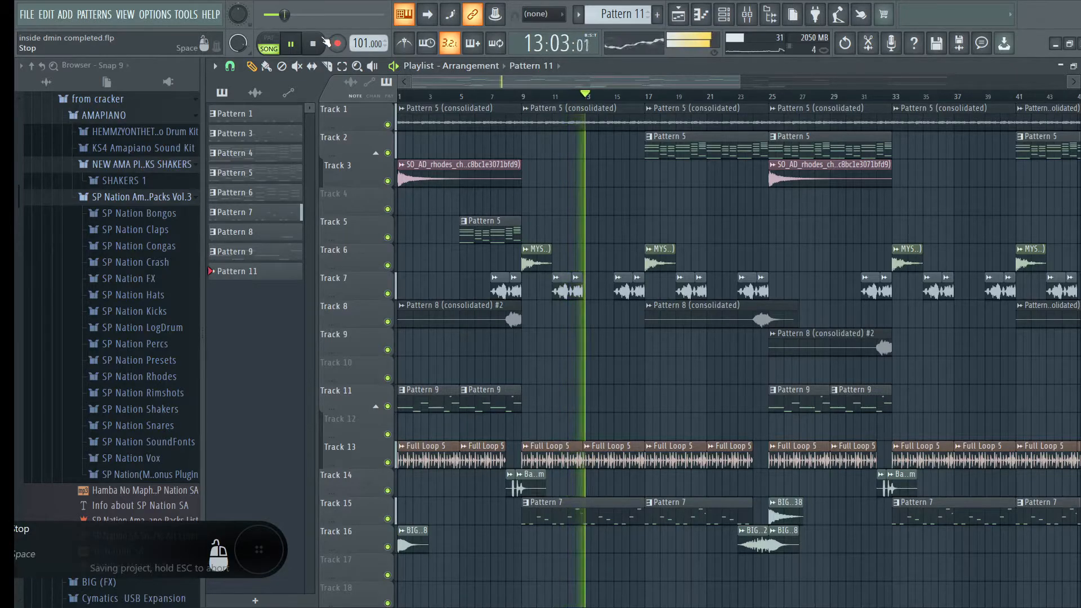
key("space")
key("ctrl+s")
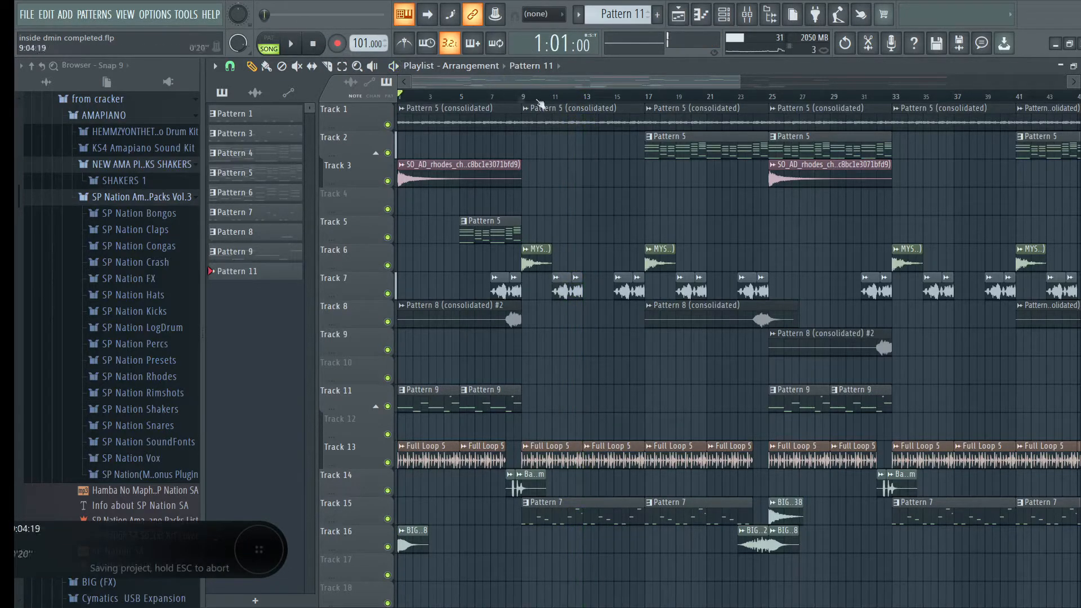
Solo Track 15, also enable Track 13, and play the two together from bar 9.
left_click(523, 101)
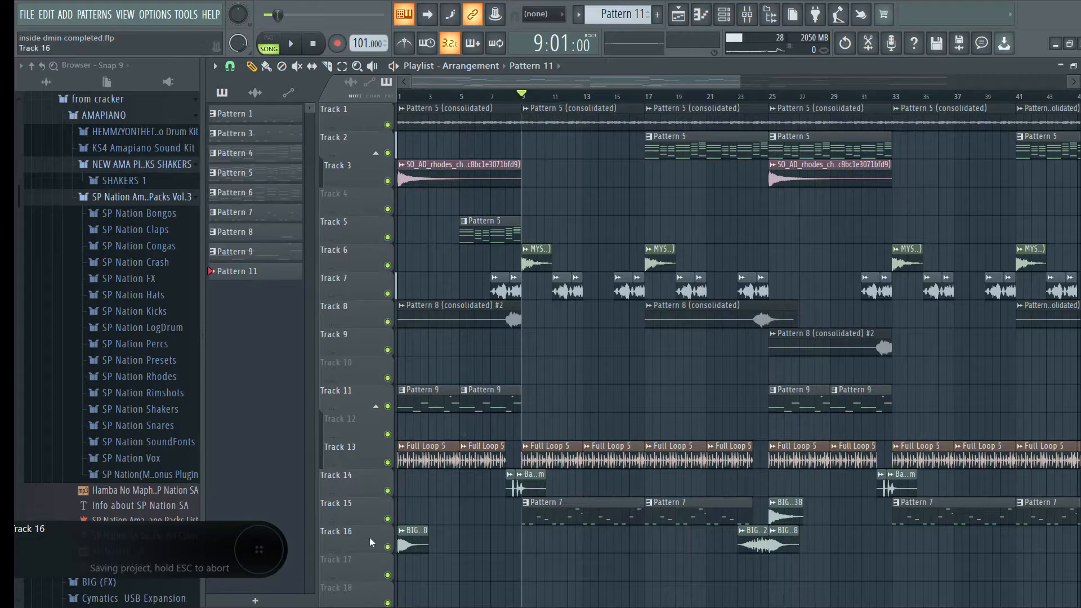
right_click(388, 519)
left_click(387, 463)
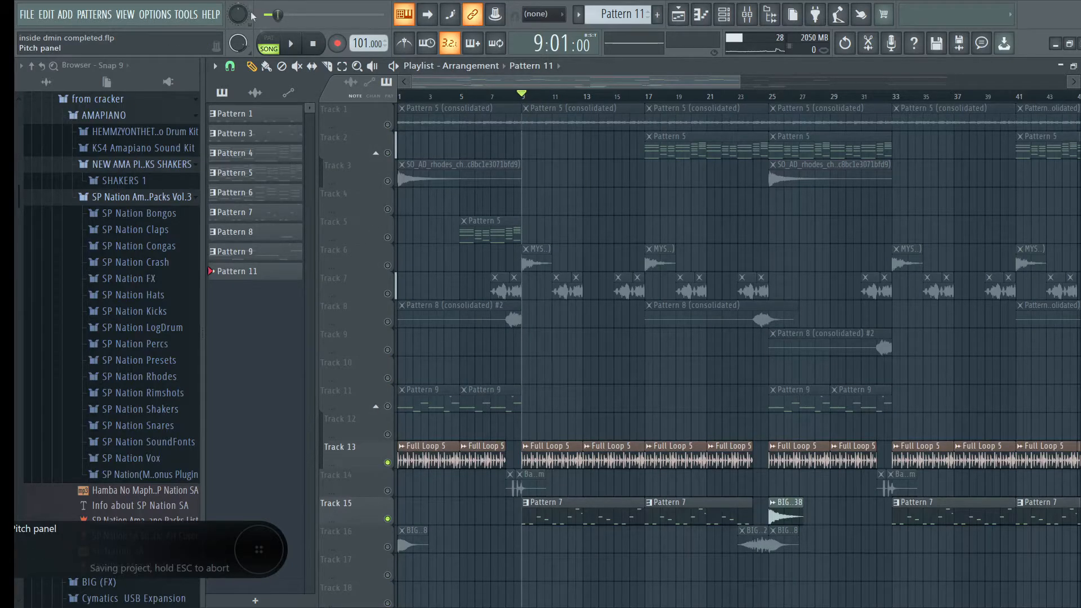
left_click(290, 43)
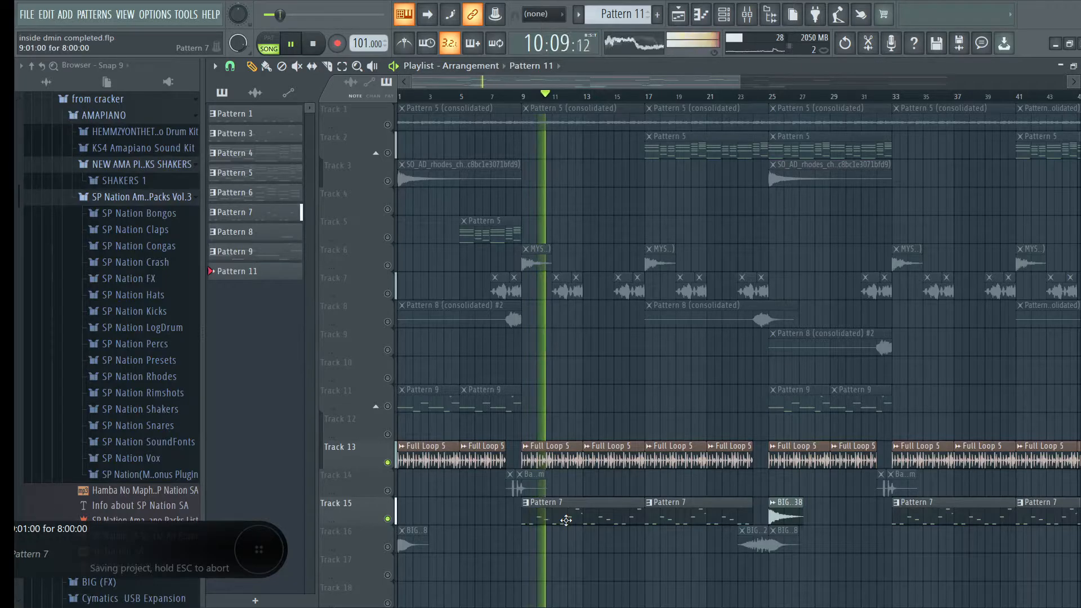
Inspect Pattern 7's nice bass notes in the piano roll and its Sylenth1 settings, and close the windows and stop playback.
left_click(549, 510)
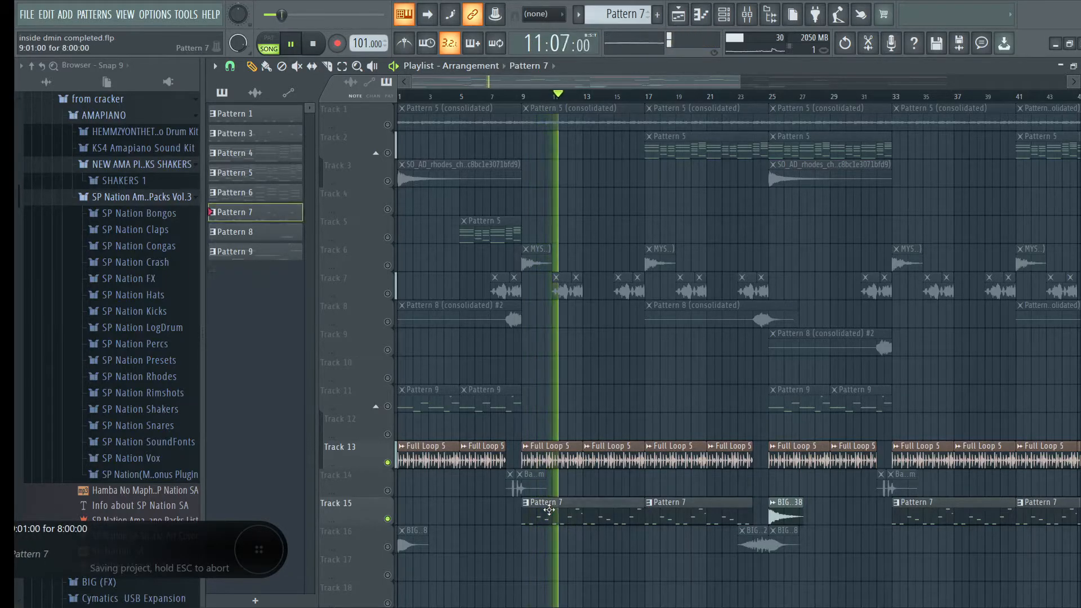
double_click(549, 510)
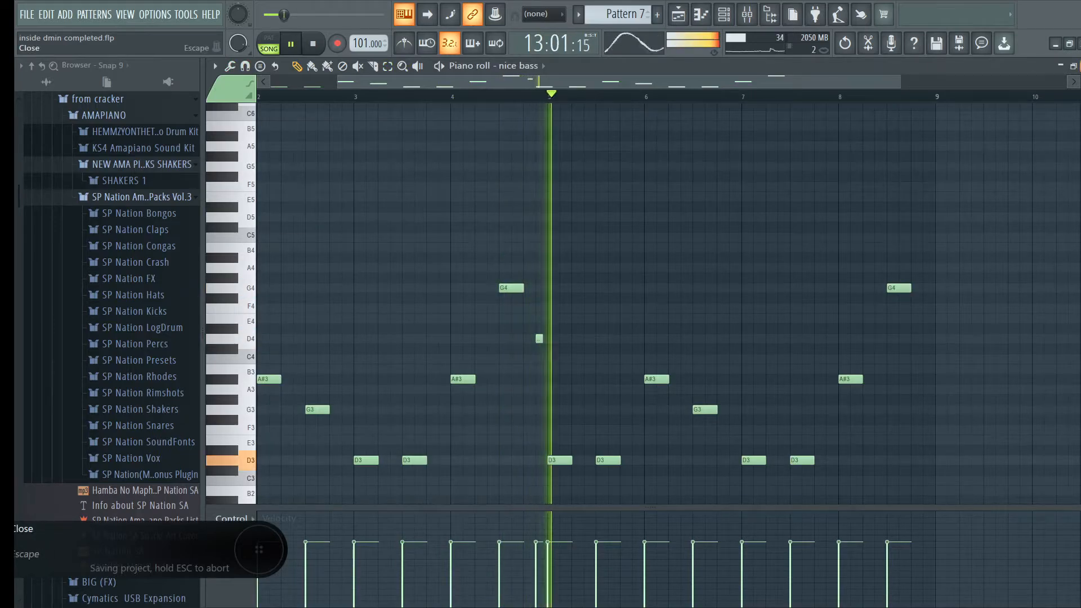
key("Escape")
left_click(528, 151)
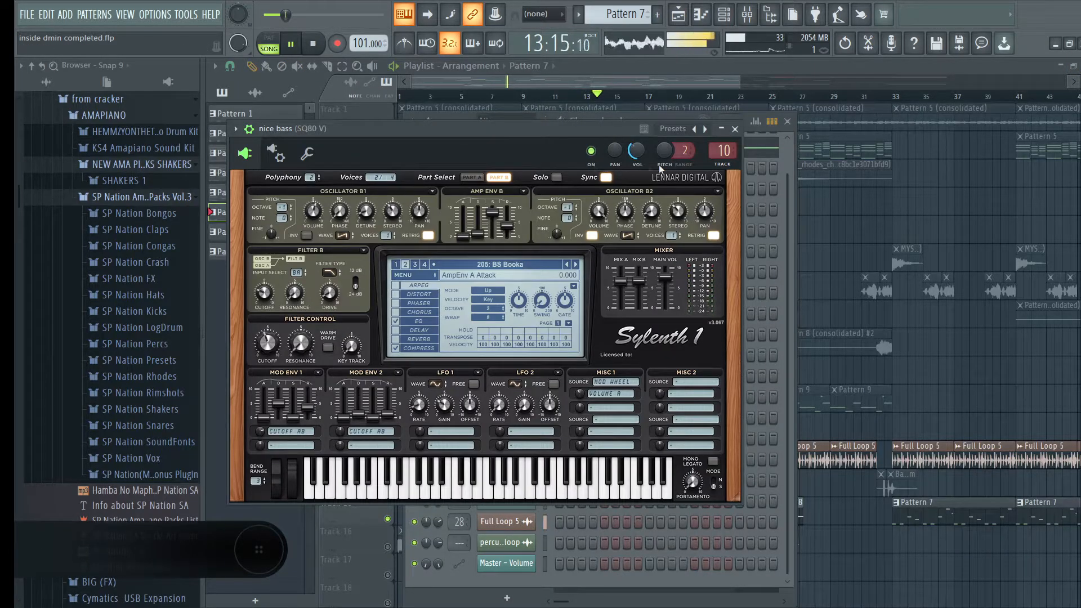
left_click(735, 129)
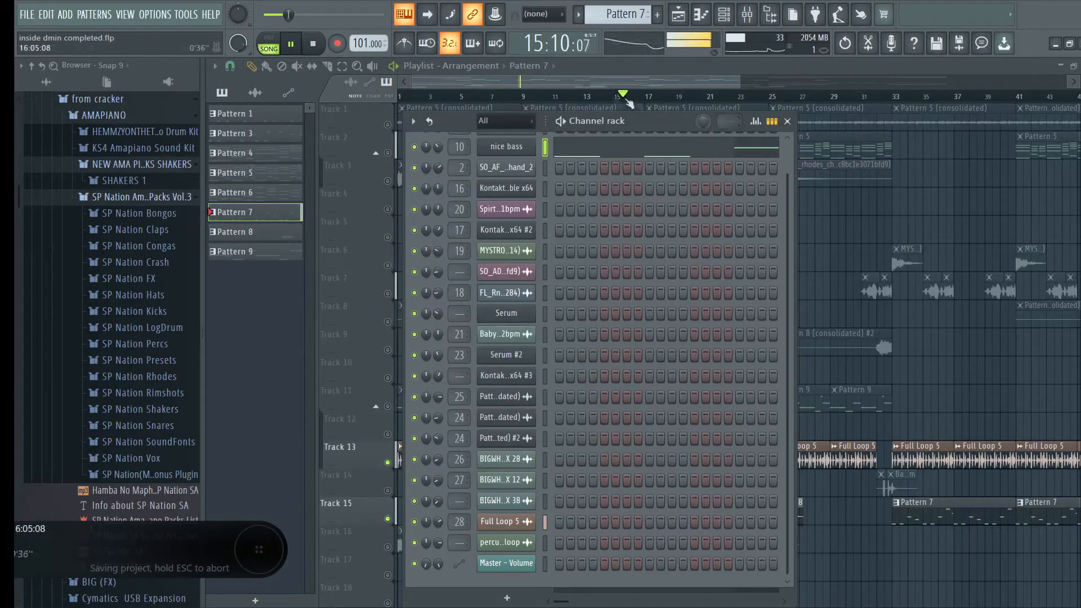
key("space")
key("F6")
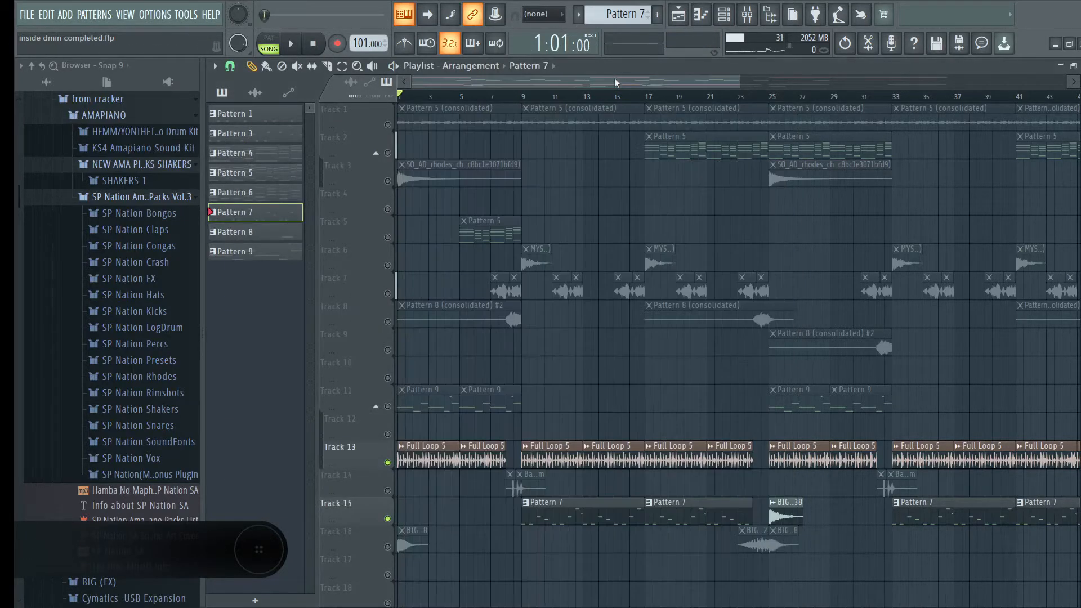
Set the playback position to bar 9 and enable Track 1 alongside Tracks 13 and 15.
key("ctrl+s")
left_click_drag(738, 79, 946, 78)
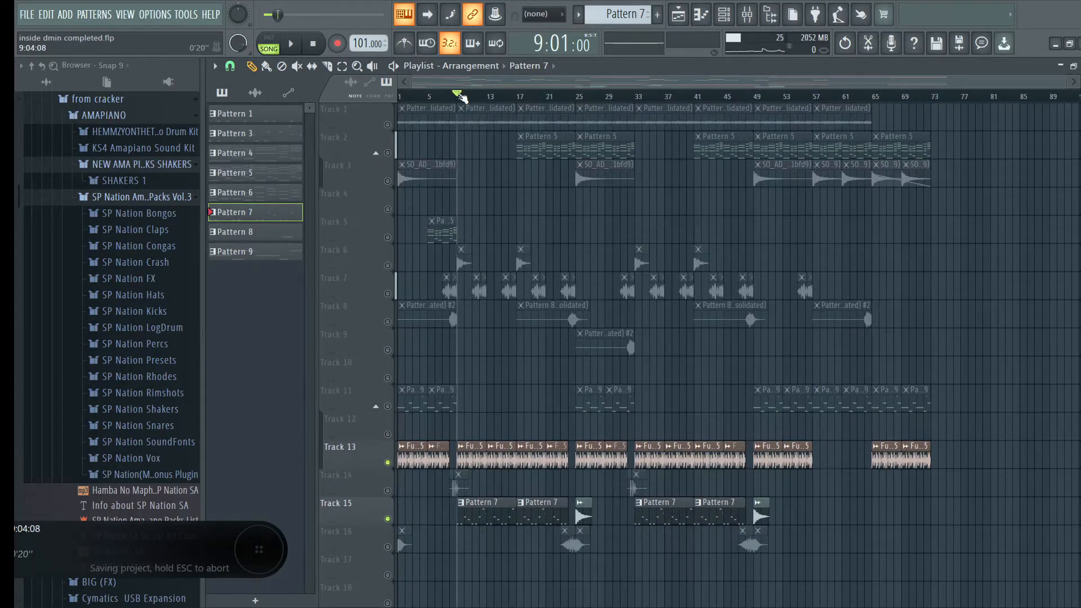
left_click(388, 125)
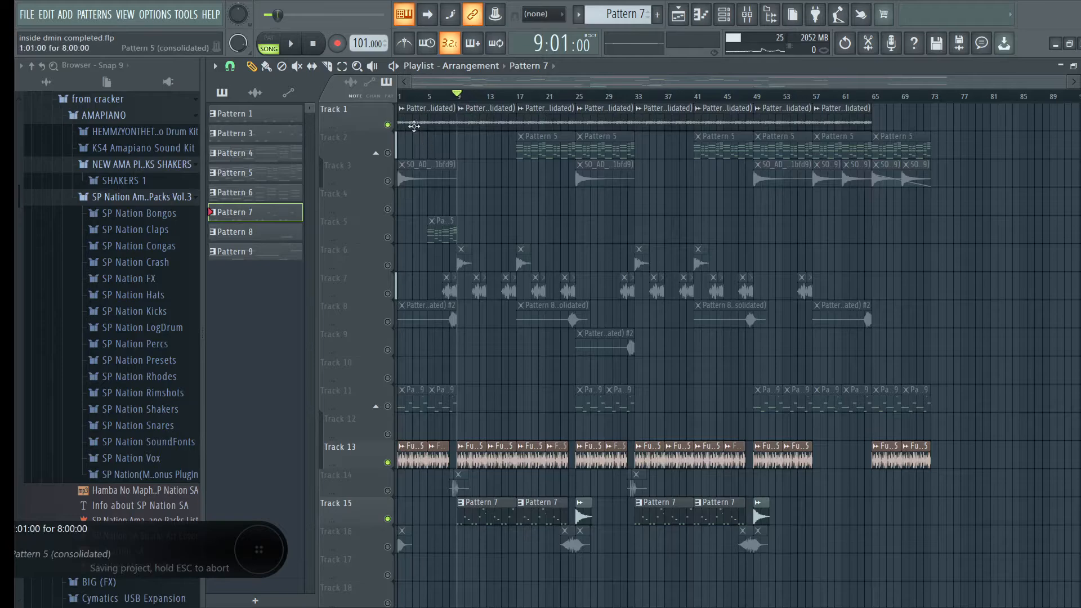
Play Tracks 1, 13 and 15 from bar 9, bring in Tracks 7 and 6 during playback, and mute Track 7 again.
left_click(291, 43)
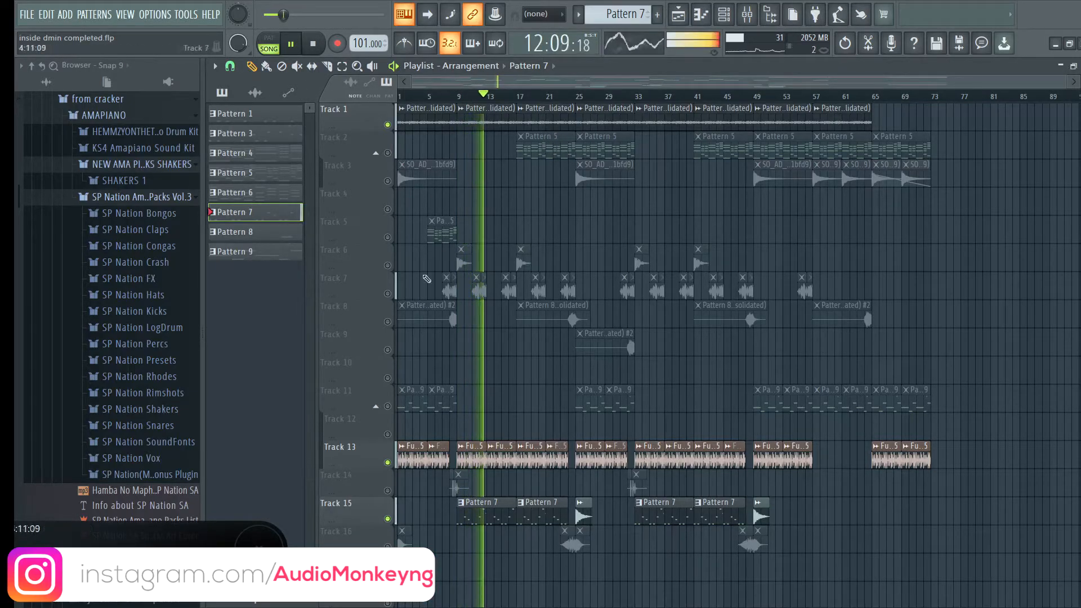
left_click(387, 294)
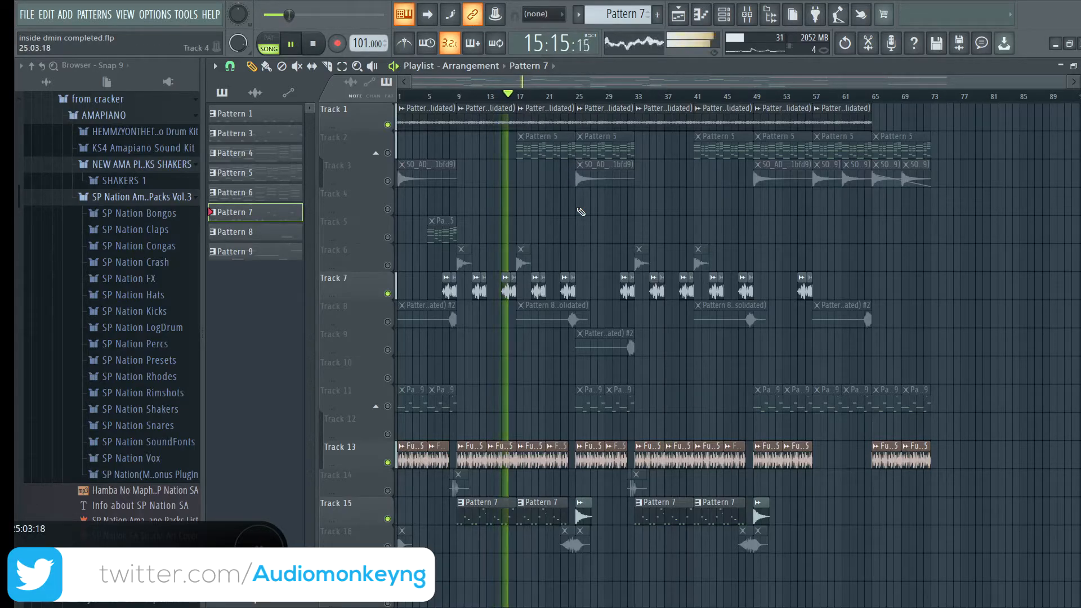
left_click(387, 265)
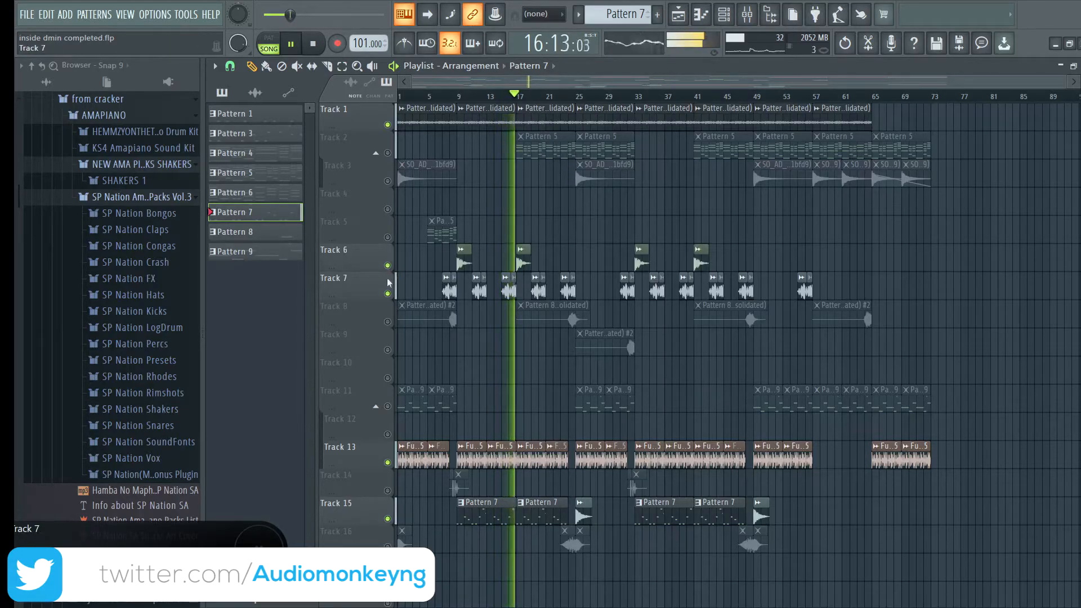
left_click(387, 294)
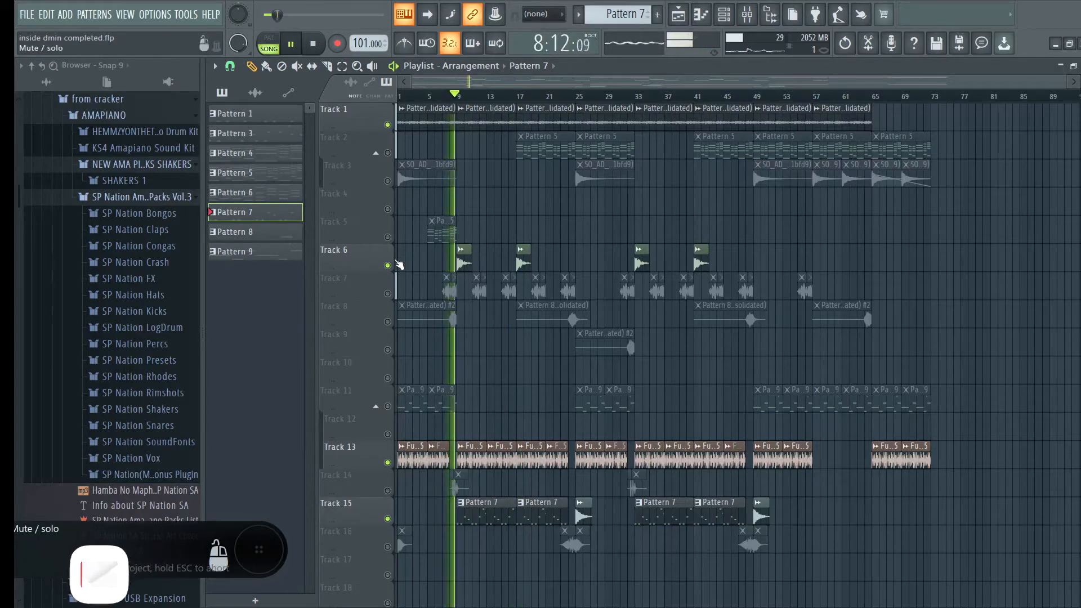
Solo Track 6, stop playback, and inspect the audio clip settings of its MYSTRO vocal arpeggio sample.
right_click(388, 265)
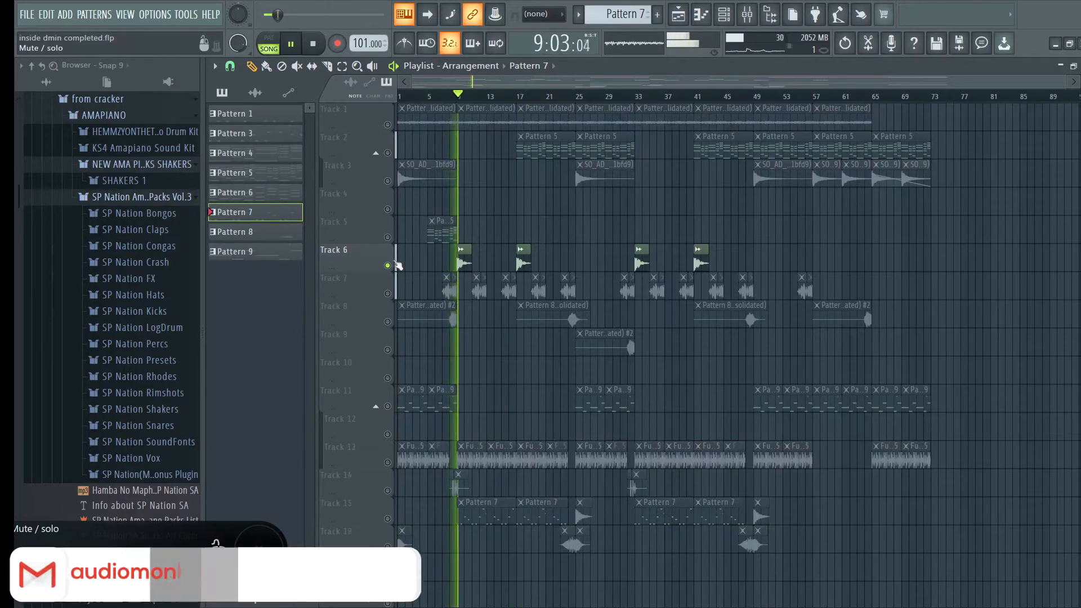
left_click(313, 44)
double_click(462, 261)
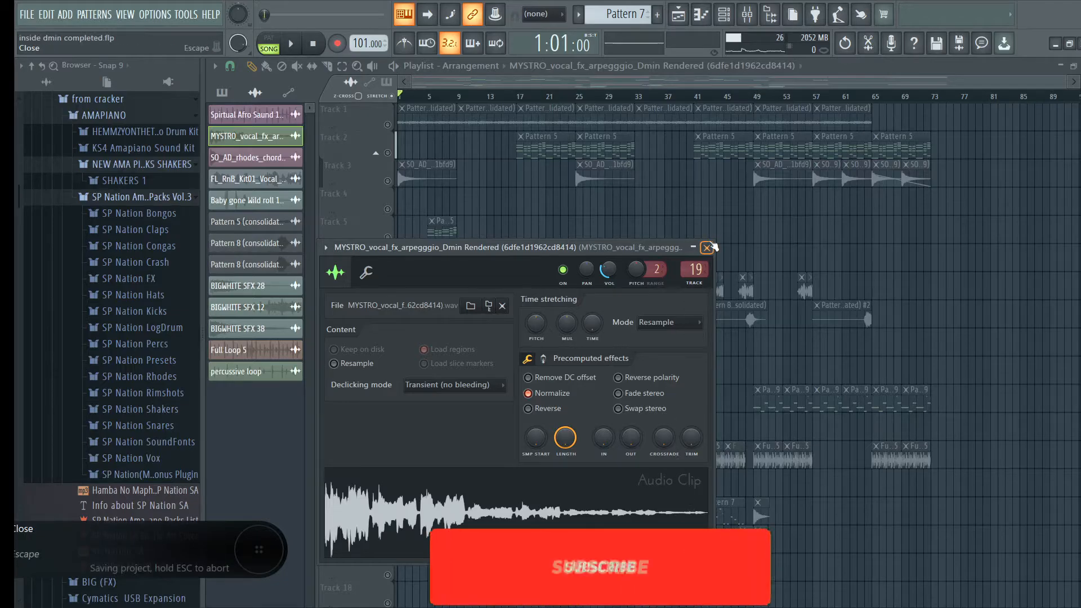
left_click_drag(627, 245, 663, 237)
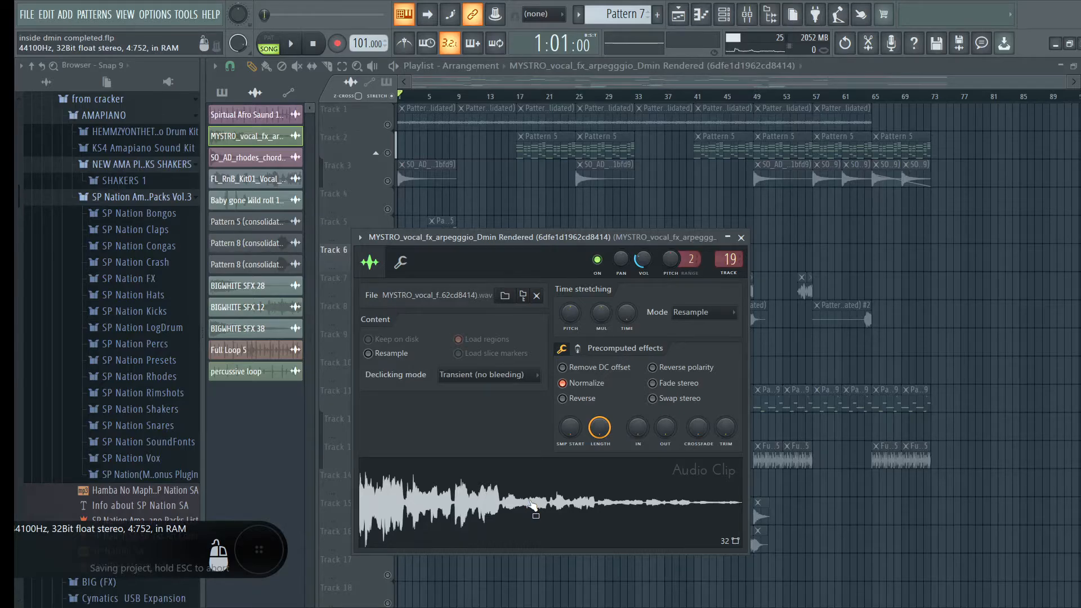
left_click(443, 69)
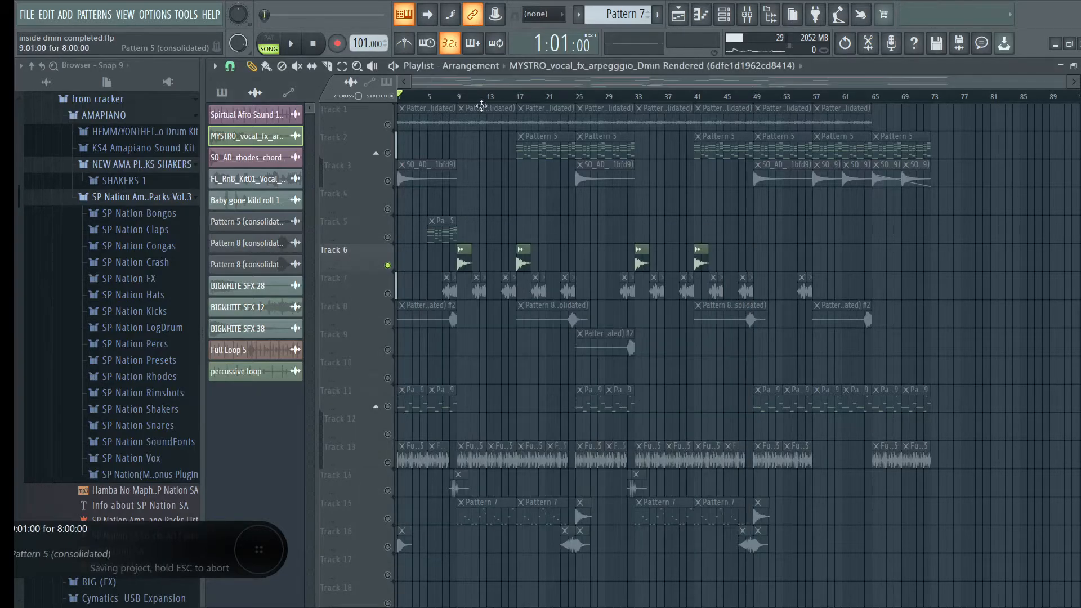
Play Track 6 with Track 1 from bar 8, inspect the vocal sample's Fruity Reeverb 2 on mixer track 19, and stop playback.
left_click(388, 125)
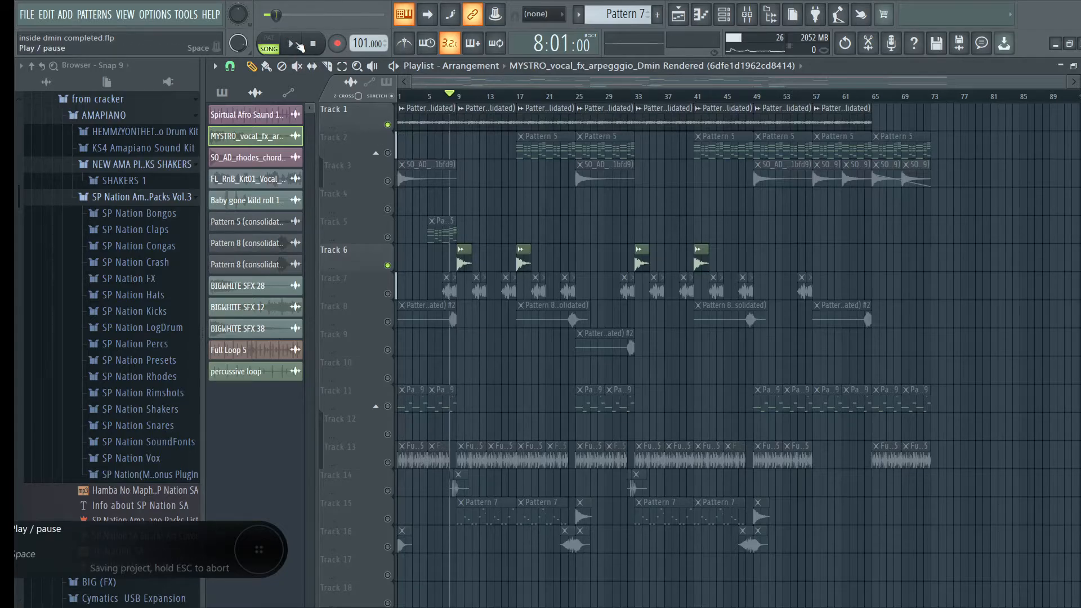
left_click(297, 44)
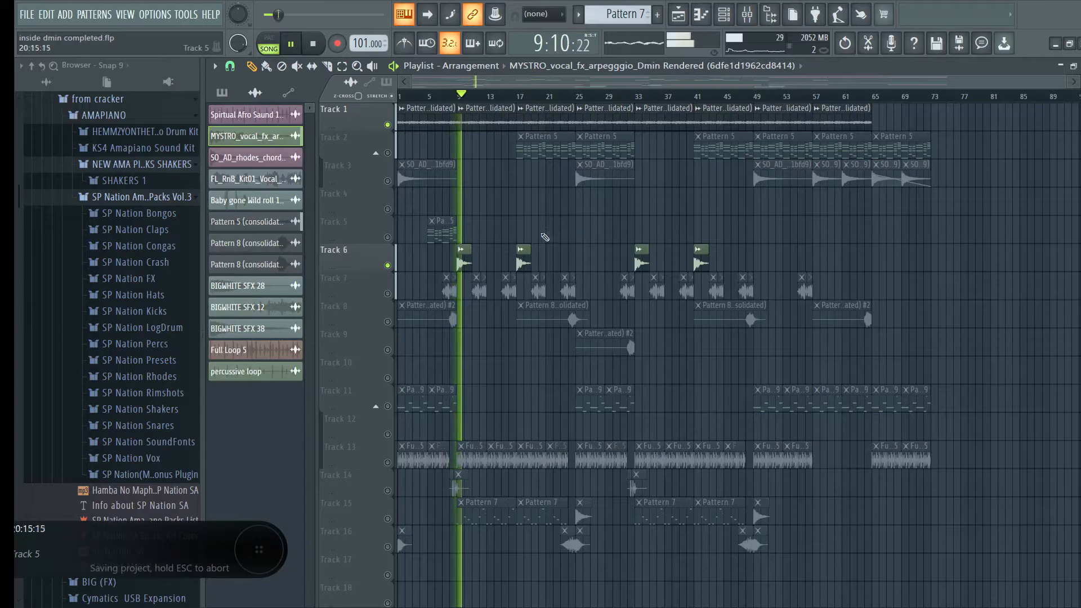
double_click(464, 260)
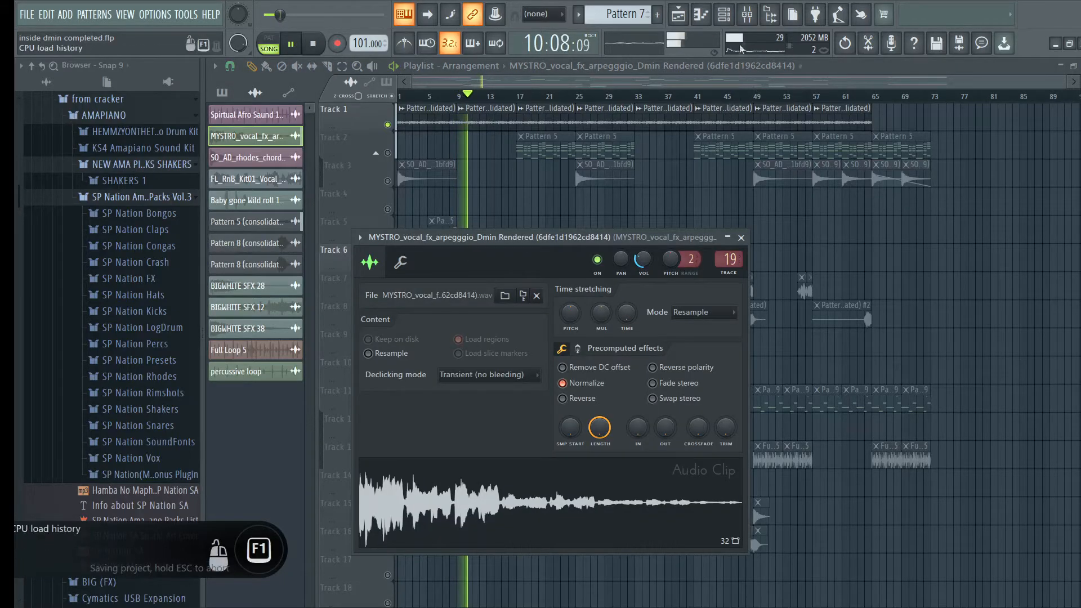
left_click(748, 15)
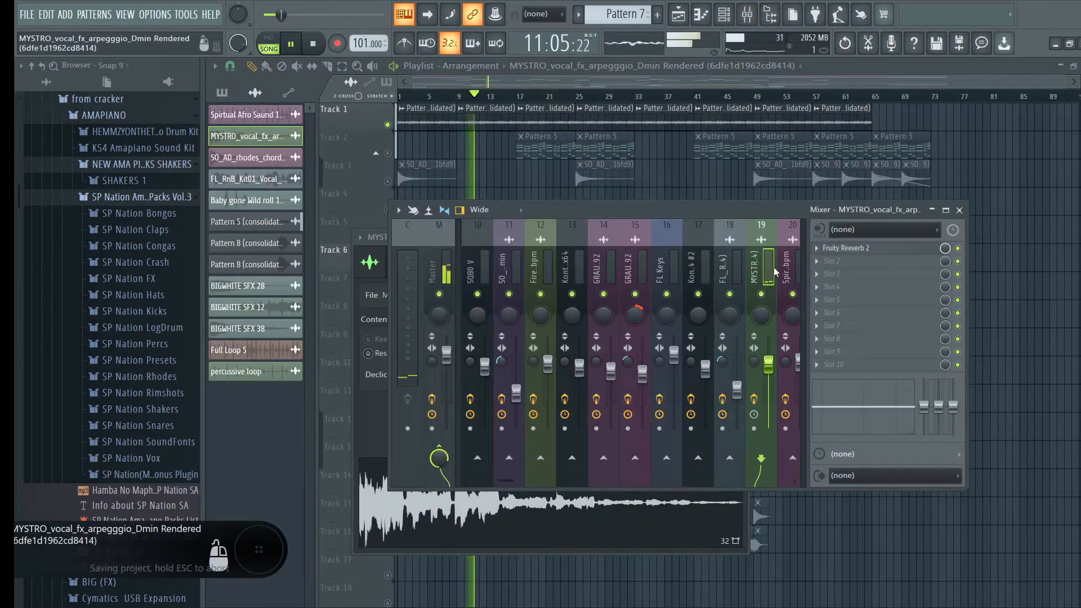
left_click(822, 248)
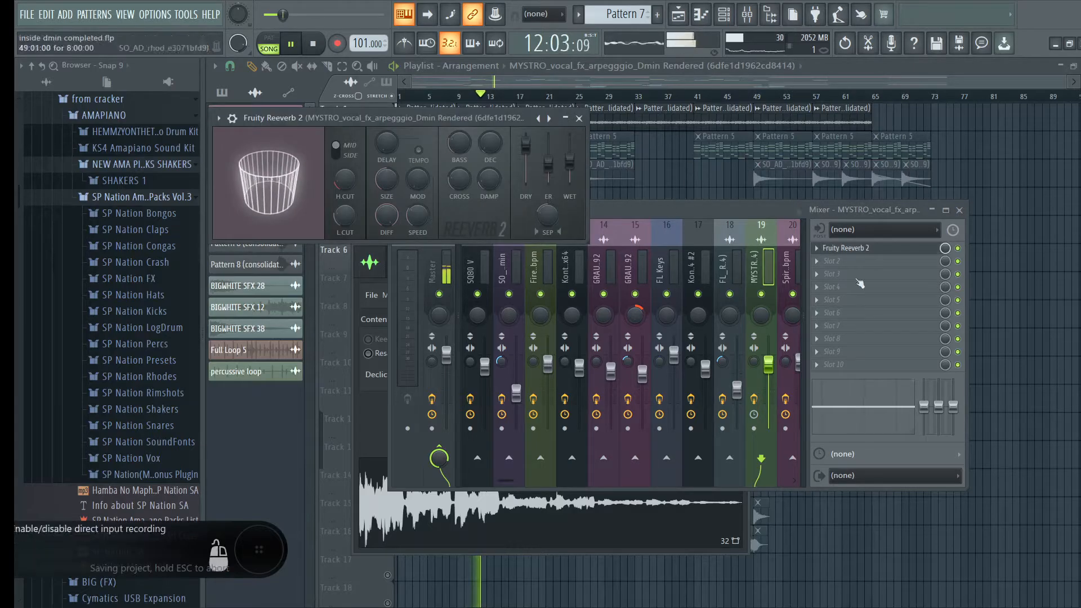
key("F12")
left_click(310, 45)
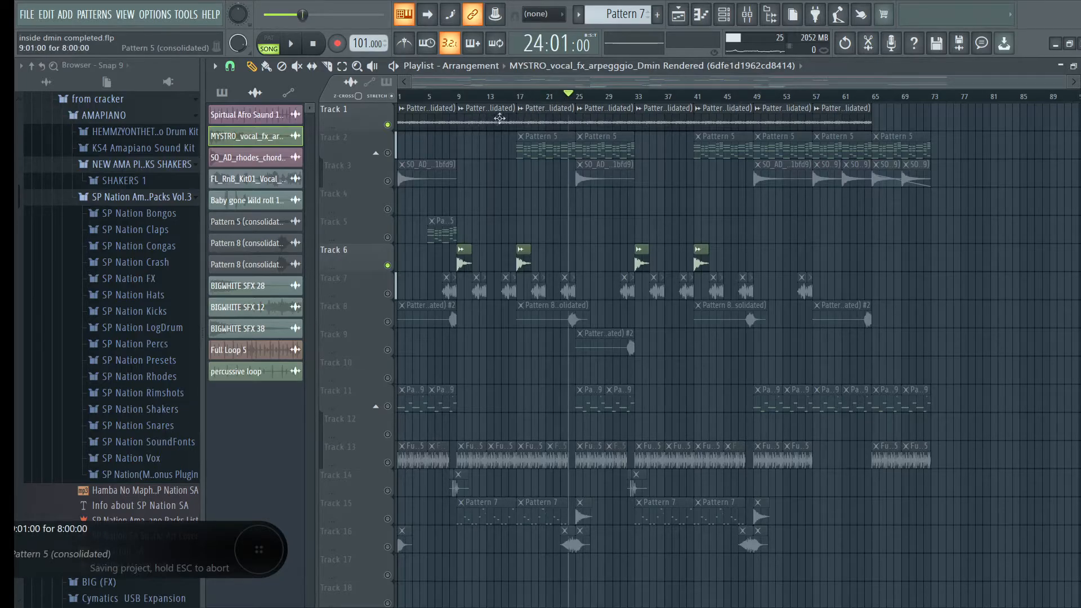
Set the playback position to bar 17, enable Track 2, and re-enable all tracks to play the full arrangement.
left_click(522, 99)
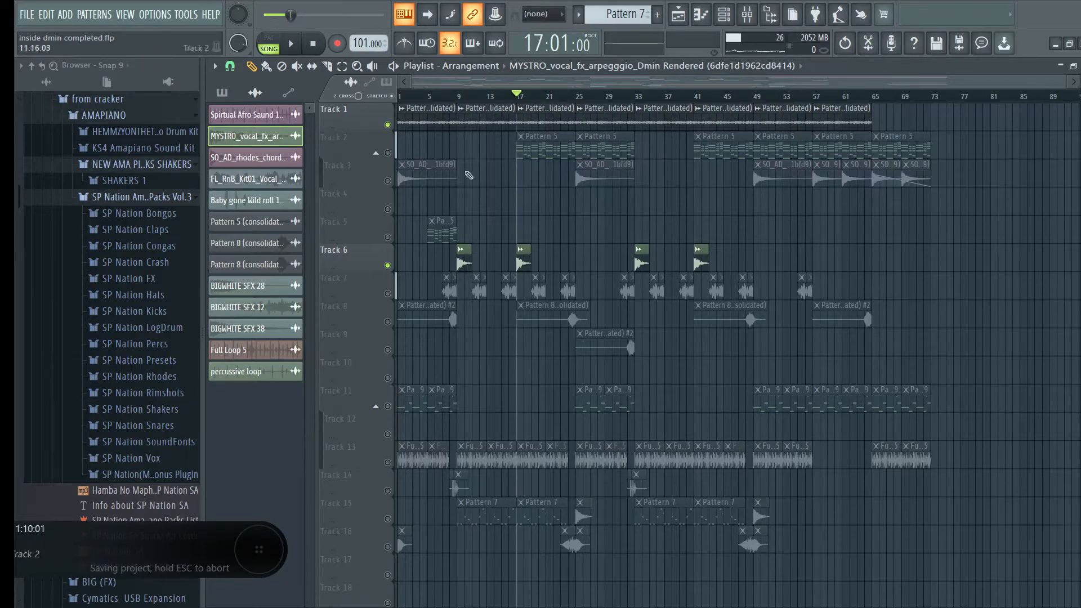
left_click(388, 153)
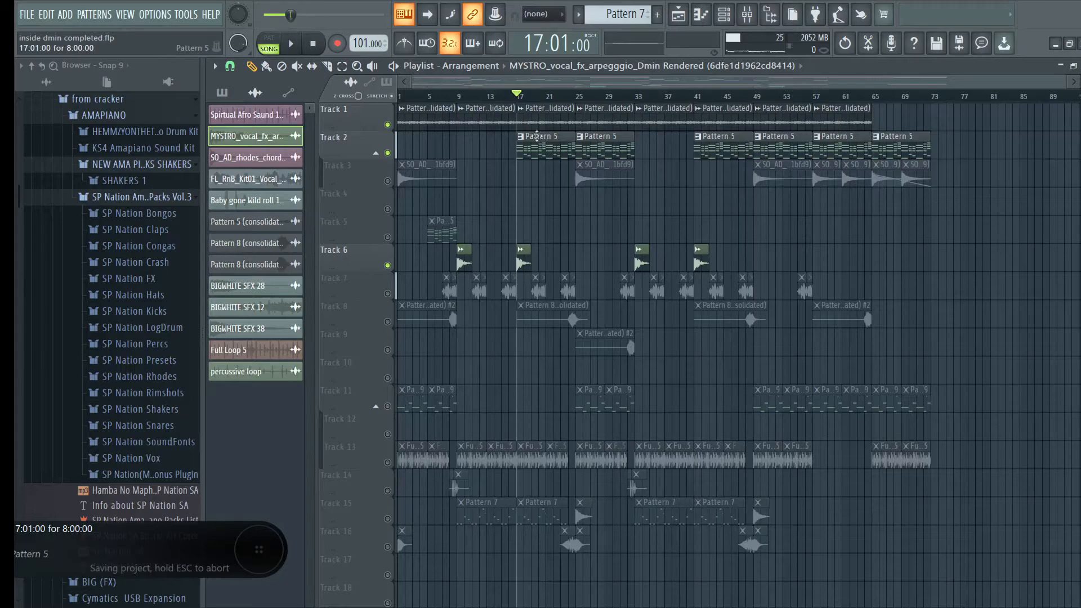
scroll(607, 106, "up", 2)
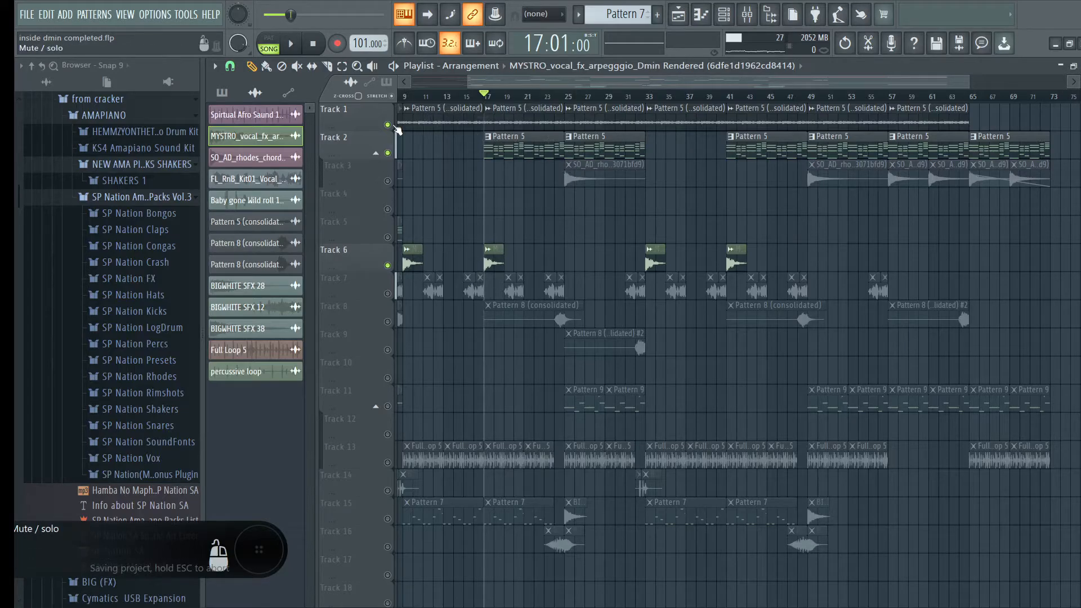
right_click(389, 125)
right_click(388, 125)
left_click(305, 45)
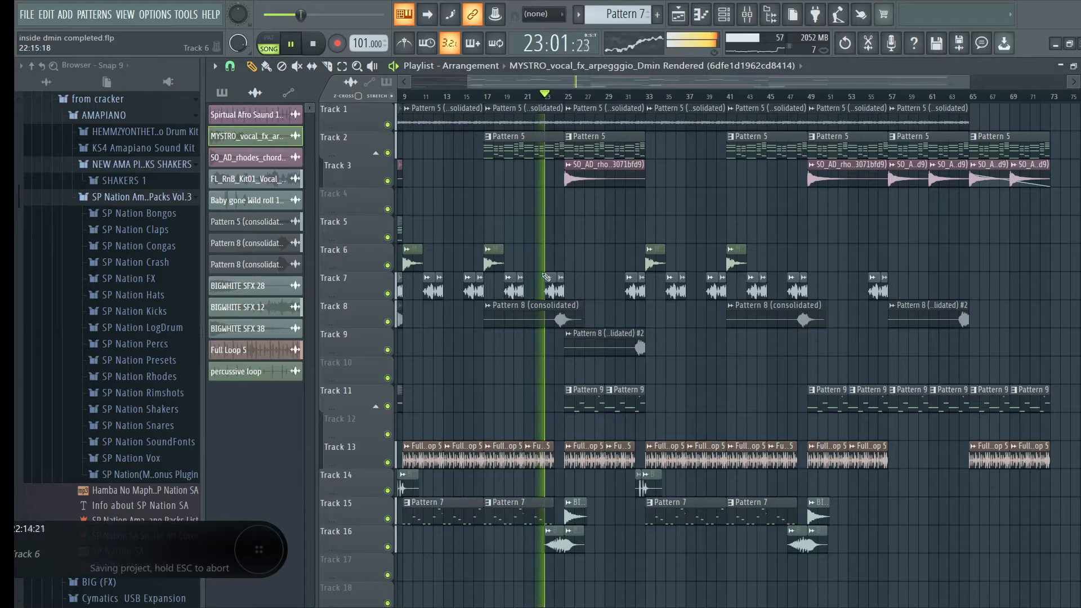
Solo Track 8's Pattern 8 clip during playback, restore all tracks, and move playback back to bar 24.
right_click(388, 323)
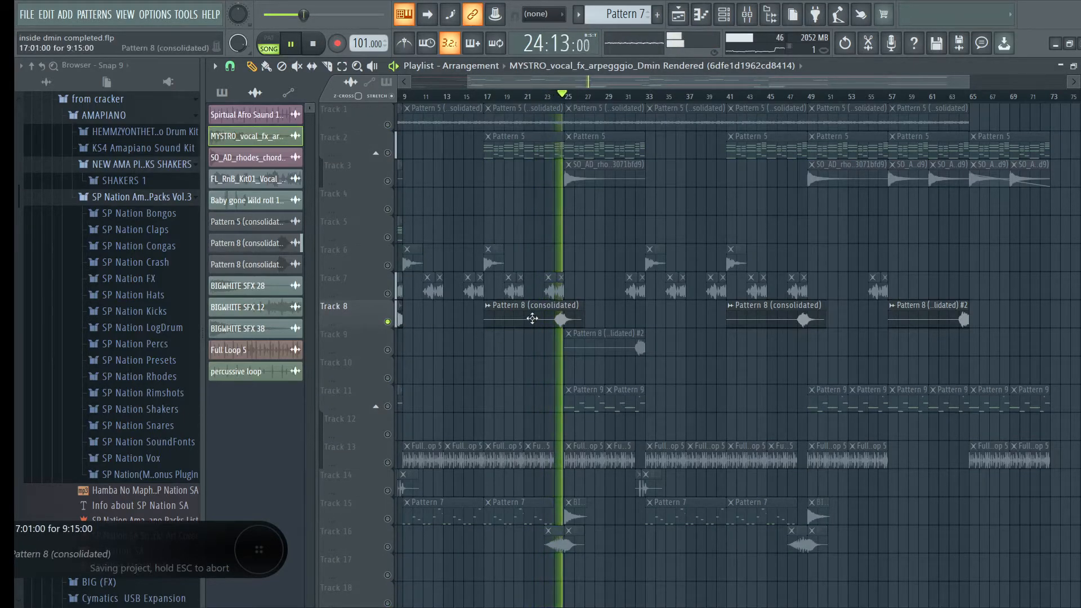
right_click(388, 322)
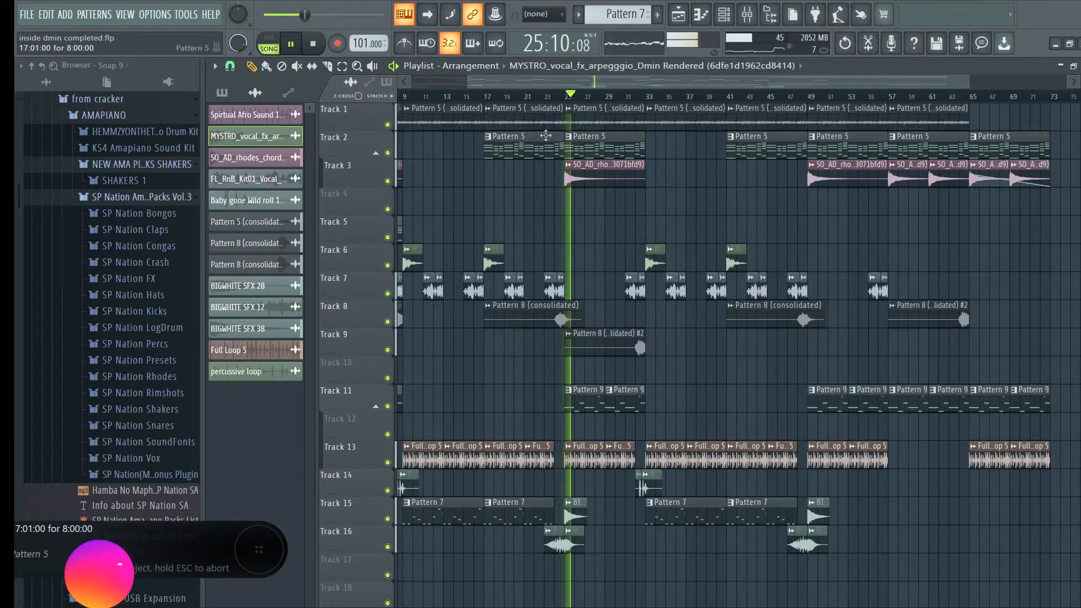
left_click(562, 97)
Play the full arrangement on into bar 33 while examining the layers around bars 21 to 47, and stop playback.
left_click_drag(638, 85, 594, 84)
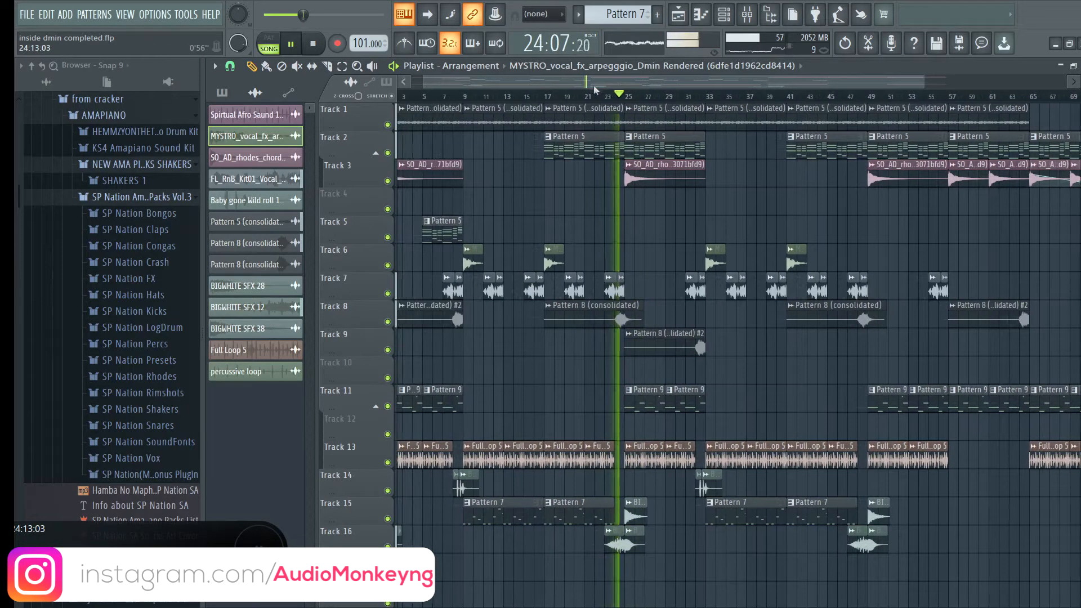
scroll(712, 99, "up", 3)
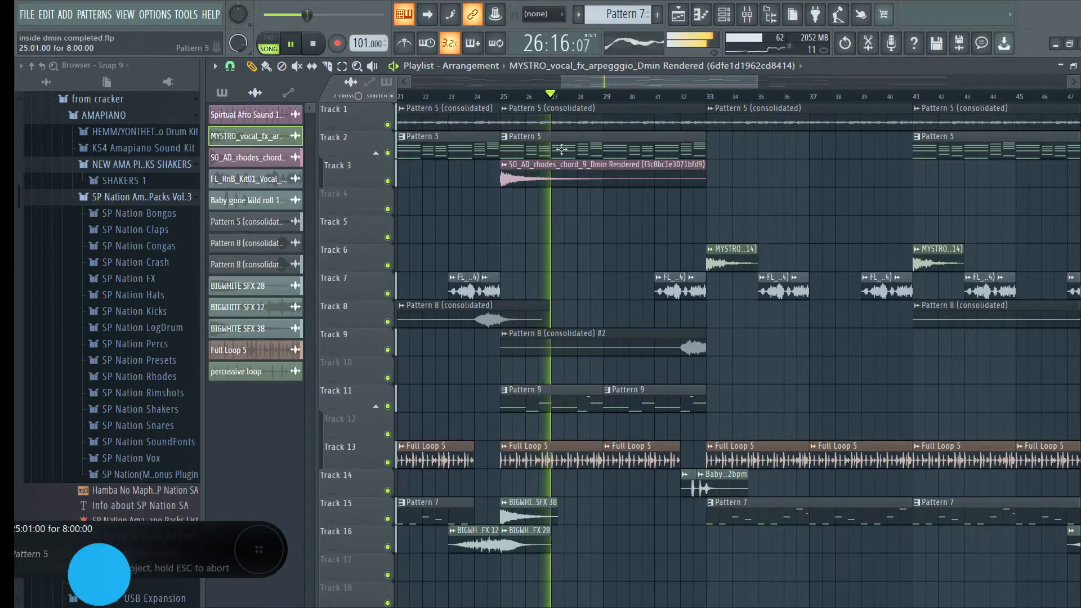
left_click(357, 67)
right_click(550, 205)
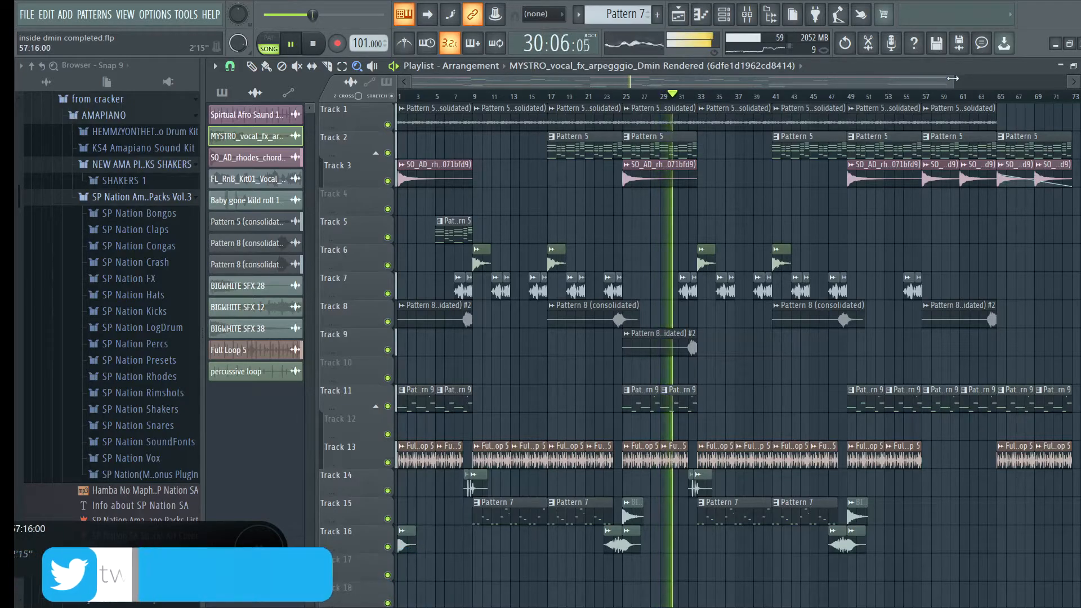
left_click_drag(951, 83, 1065, 82)
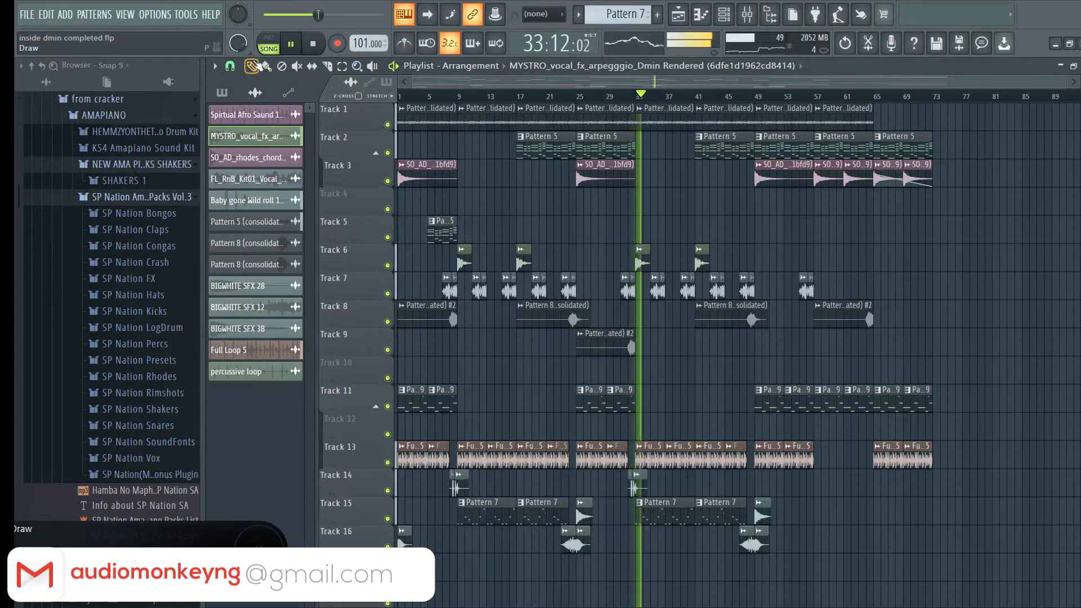
left_click(313, 47)
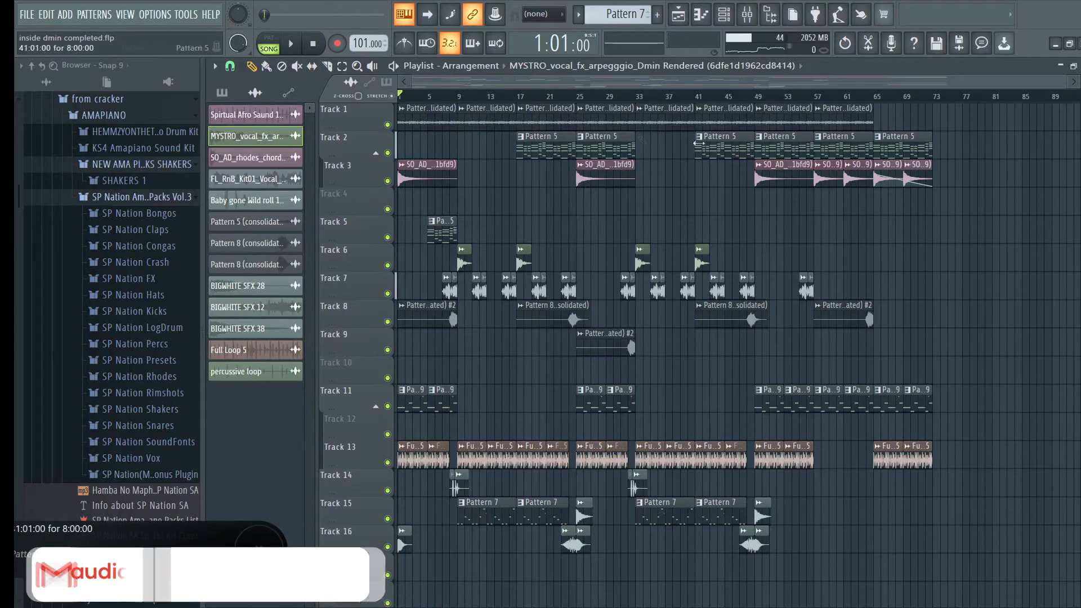
Look over all tracks of the whole arrangement and inspect the sample settings of Full Loop 5 on Track 13.
left_click(357, 66)
left_click(821, 293)
right_click(574, 269)
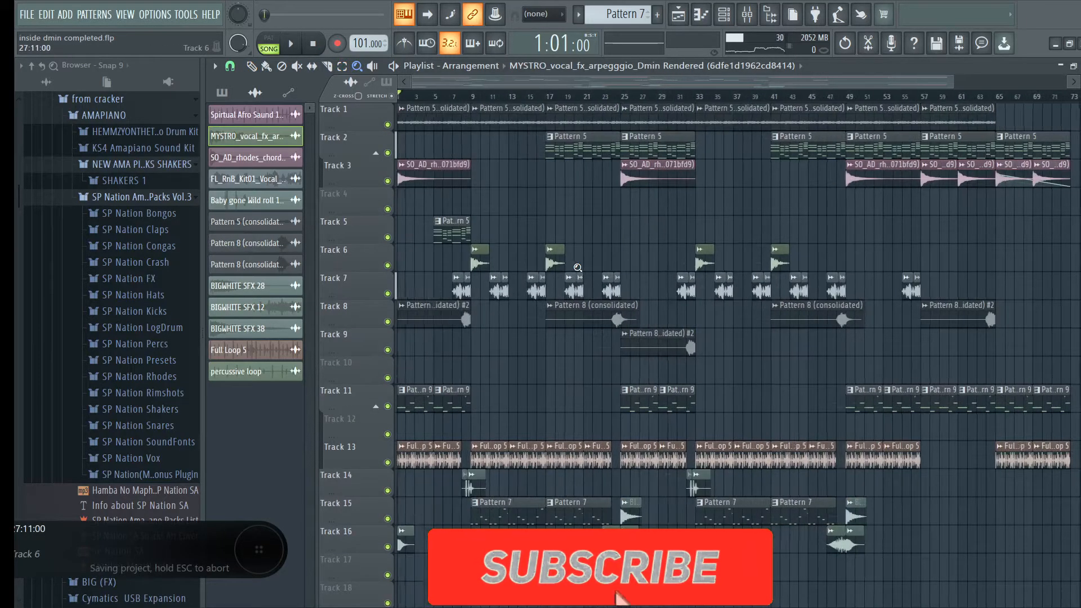
scroll(476, 211, "down", 3)
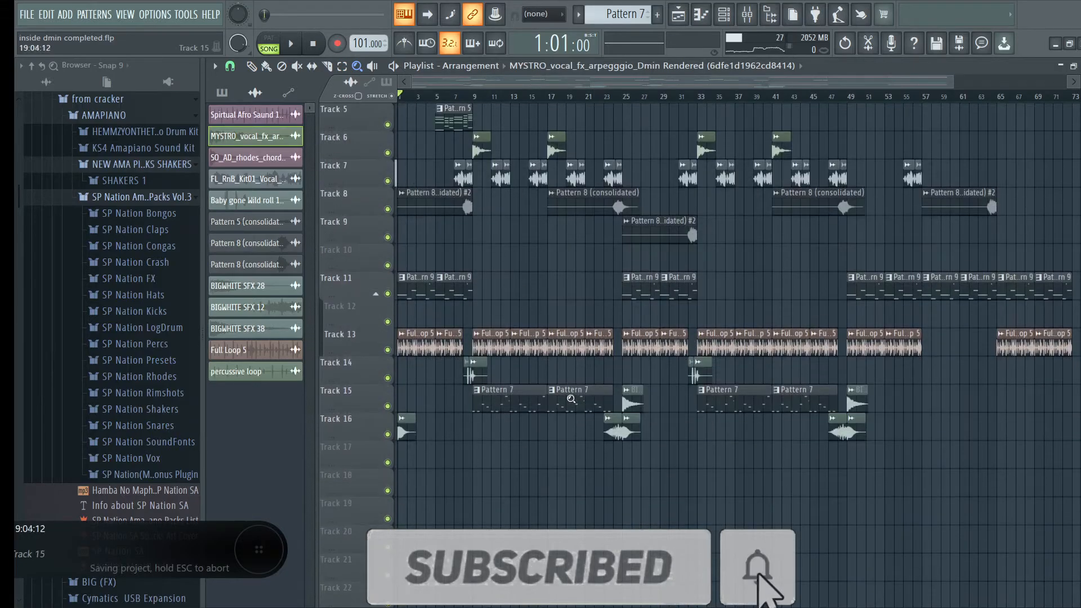
scroll(382, 151, "up", 4)
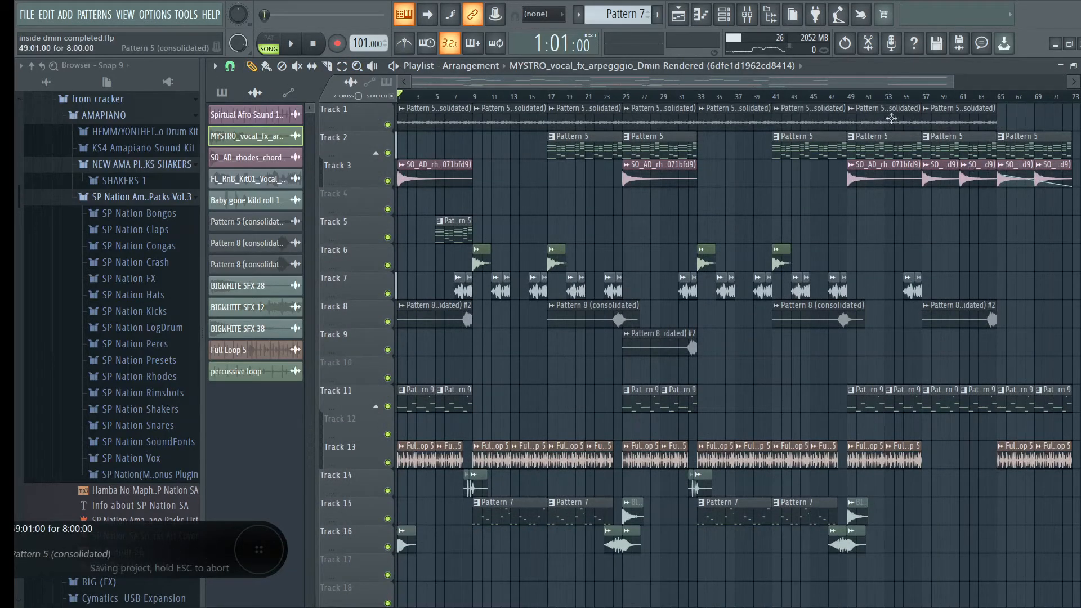
scroll(896, 269, "down", 3)
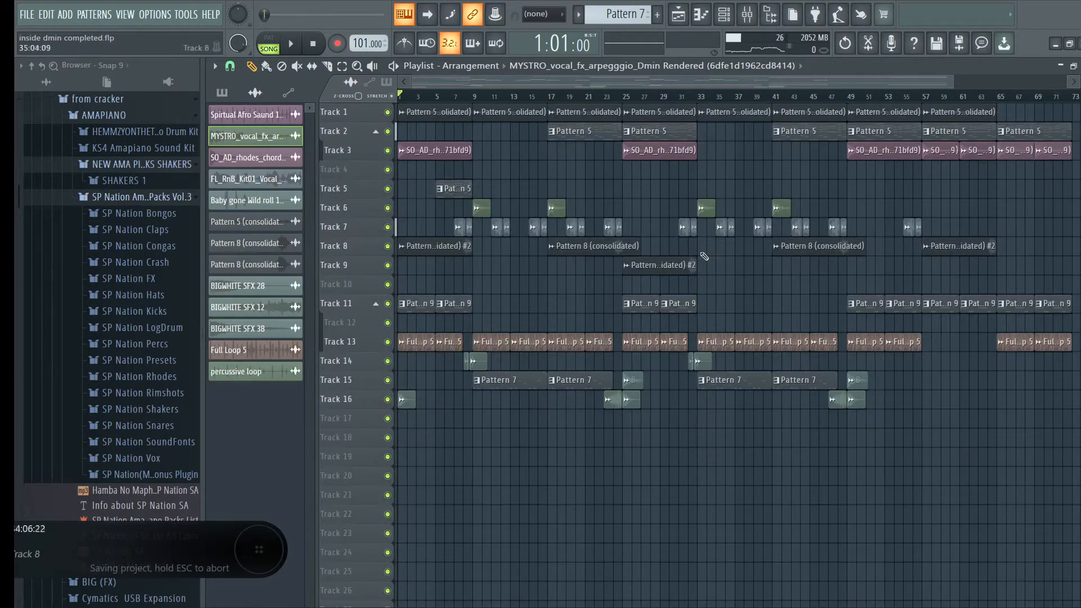
double_click(406, 345)
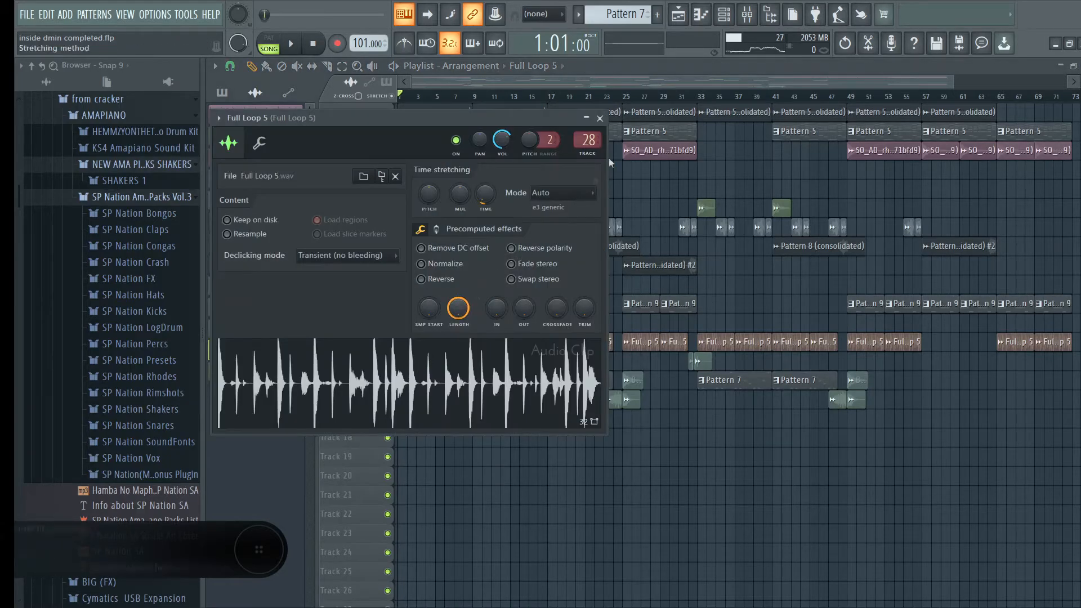
left_click(600, 119)
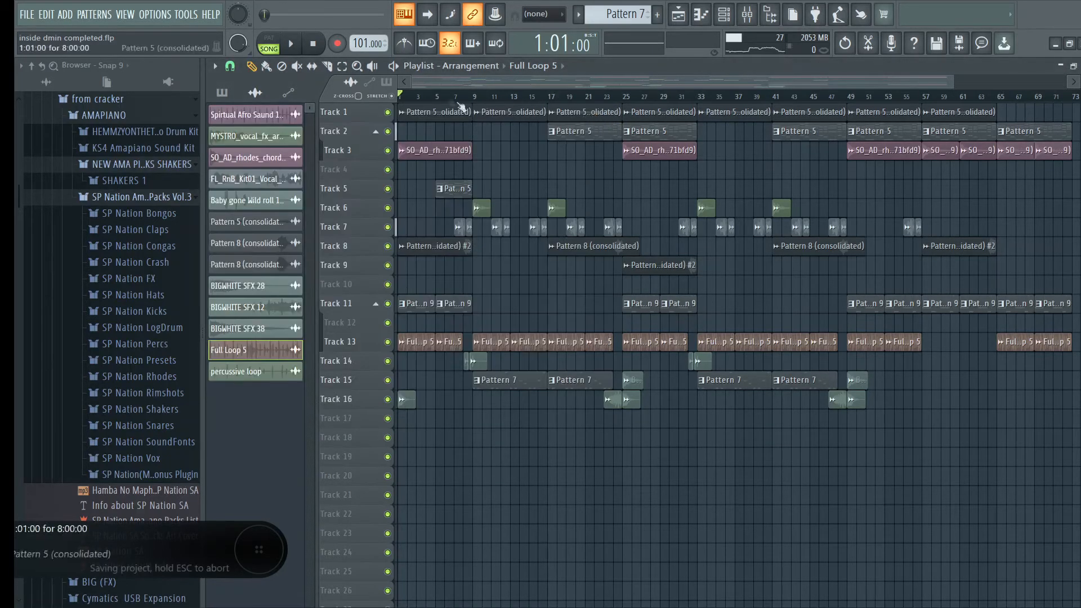
Examine the clips of Tracks 13 to 16 in the opening bars and the layers between bars 33 and 65 up close.
left_click(358, 67)
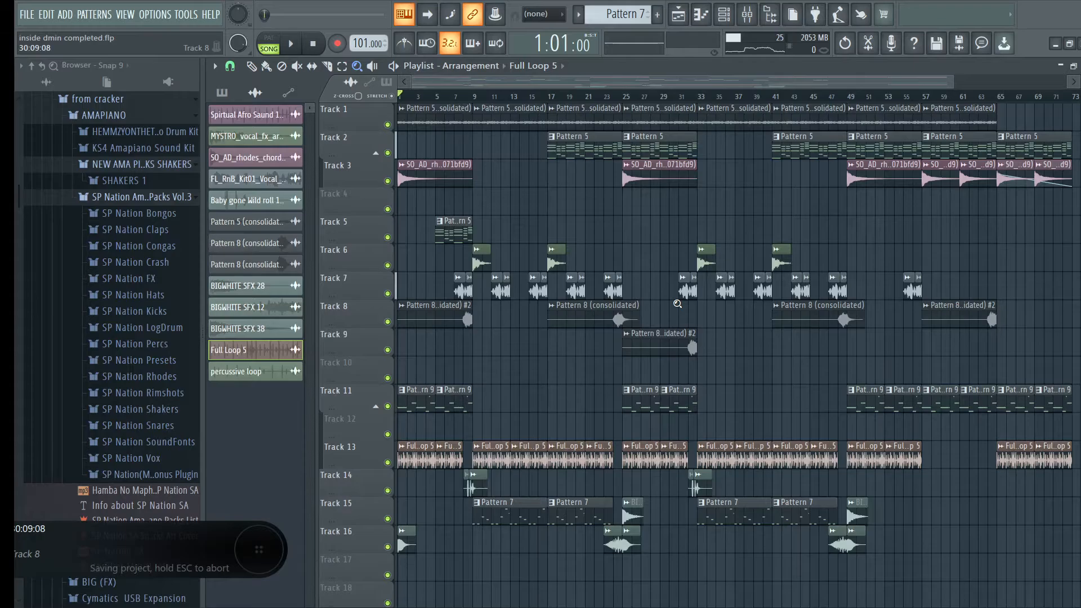
left_click_drag(677, 303, 401, 591)
left_click_drag(730, 317, 129, 562)
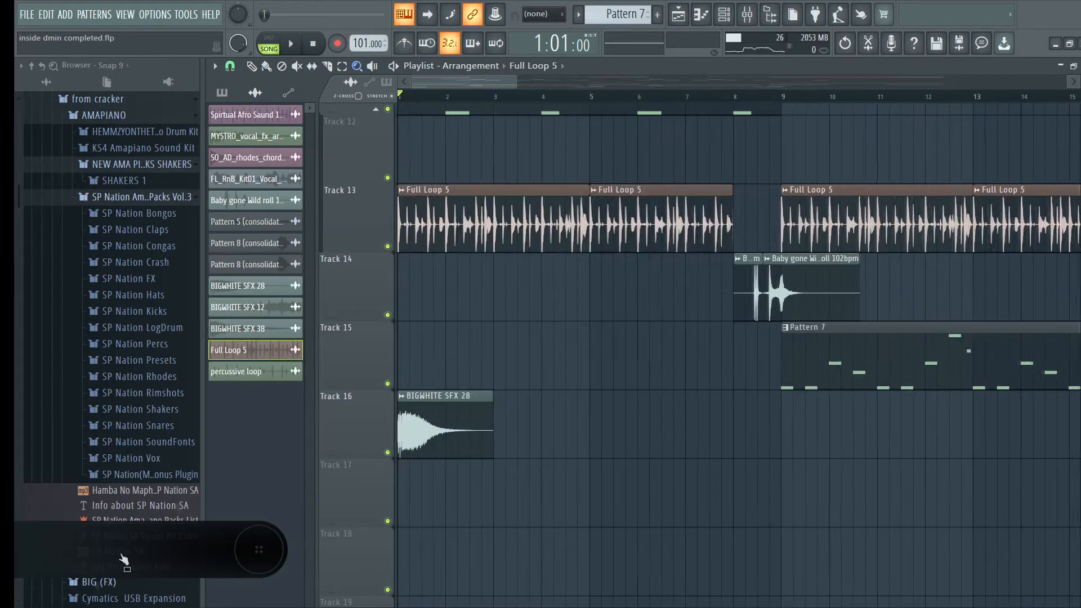
right_click(497, 237)
right_click(497, 237)
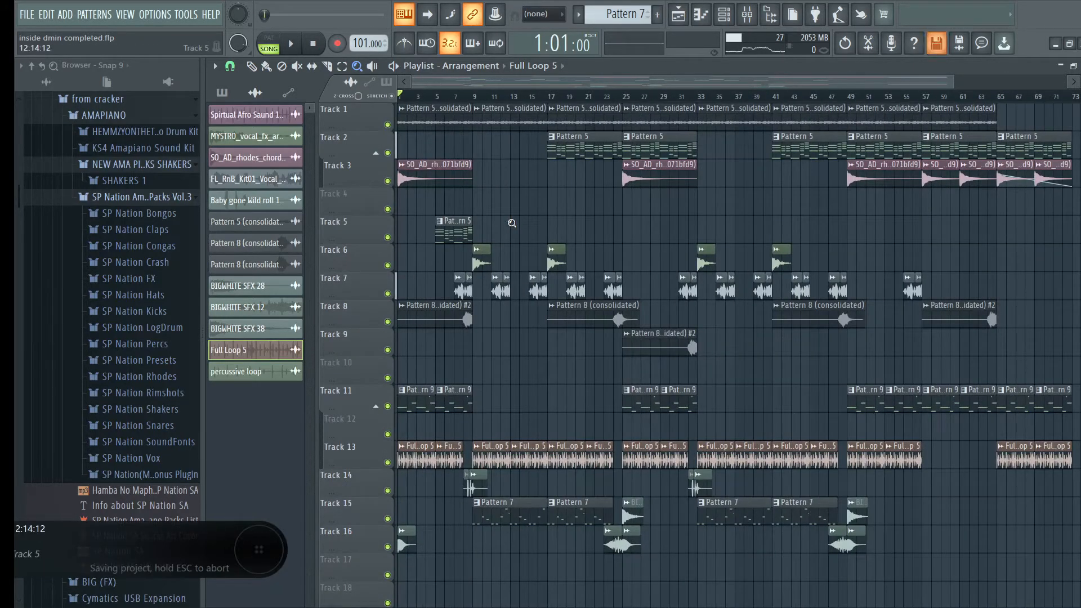
left_click_drag(695, 227, 997, 453)
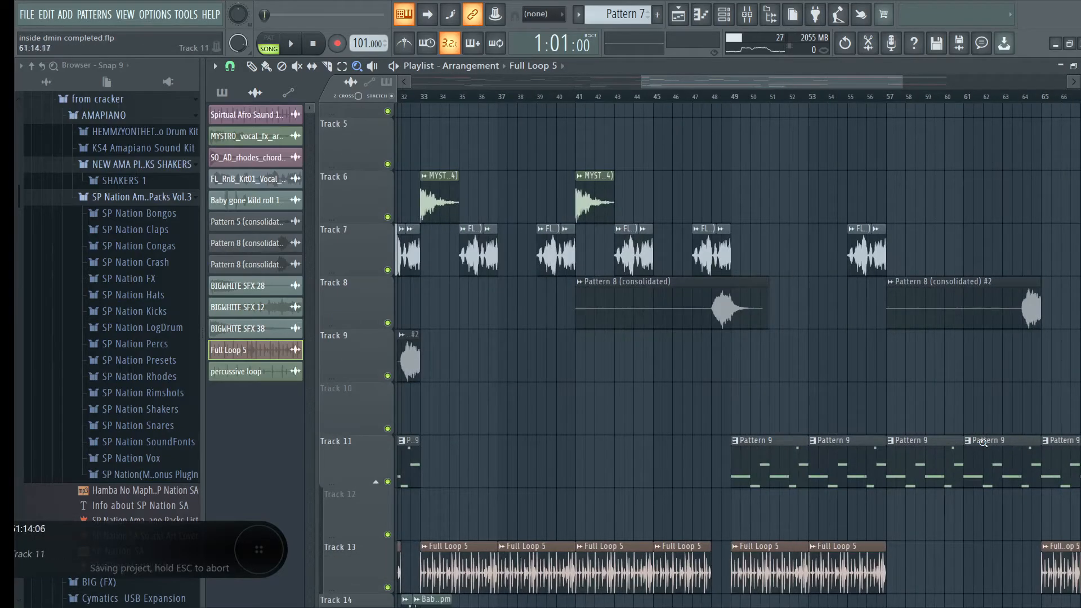
Examine the Track 10 to 15 clips in the opening bars, list the project's patterns, and look over the whole arrangement.
right_click(569, 338)
left_click_drag(557, 351, 417, 502)
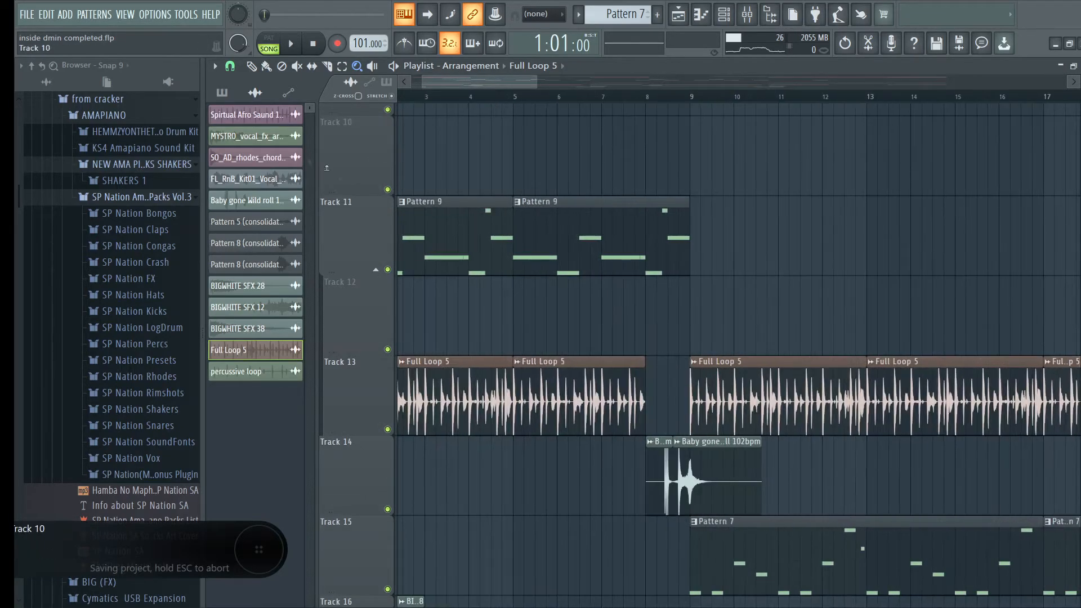
left_click(222, 100)
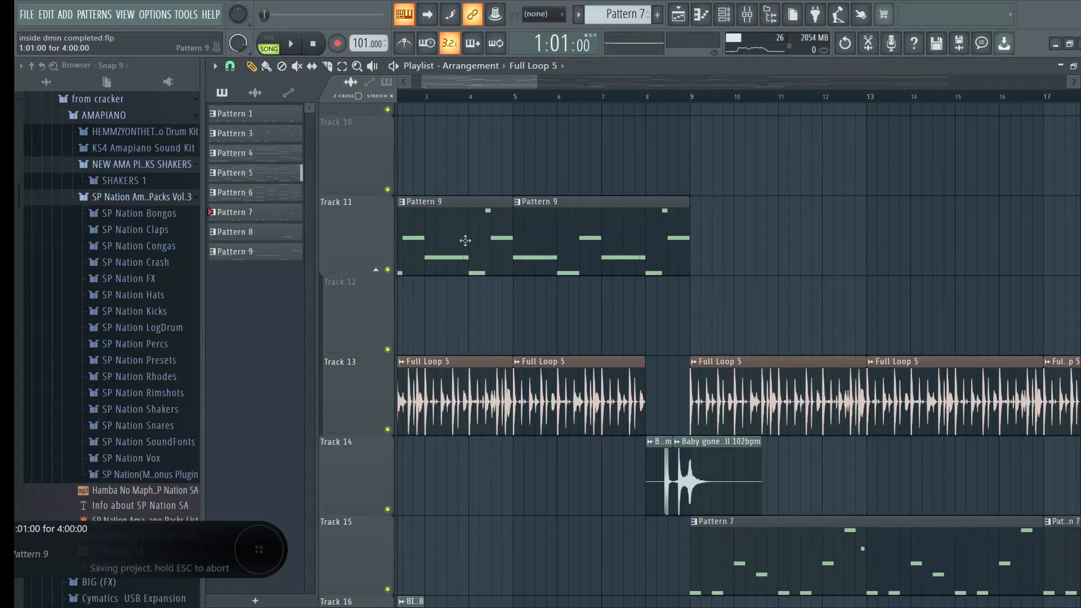
right_click(360, 70)
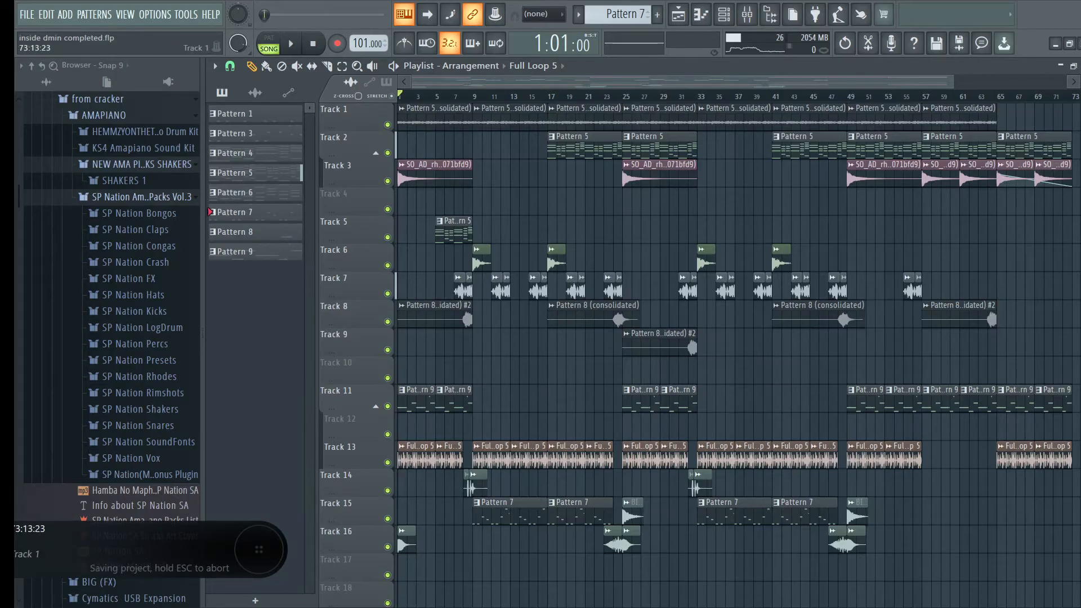
scroll(732, 338, "down", 4)
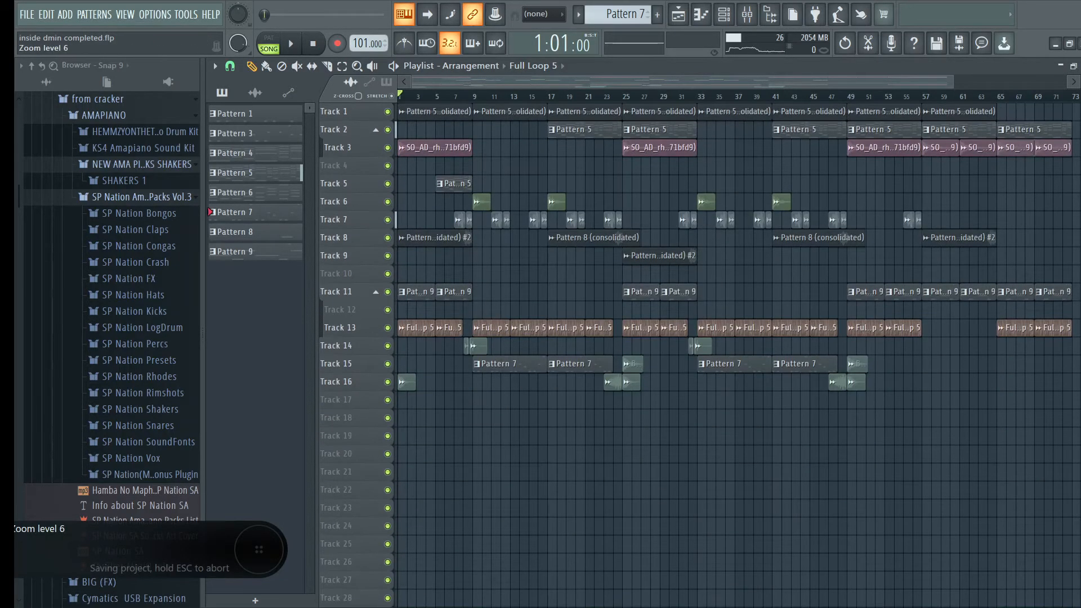
scroll(732, 338, "up", 3)
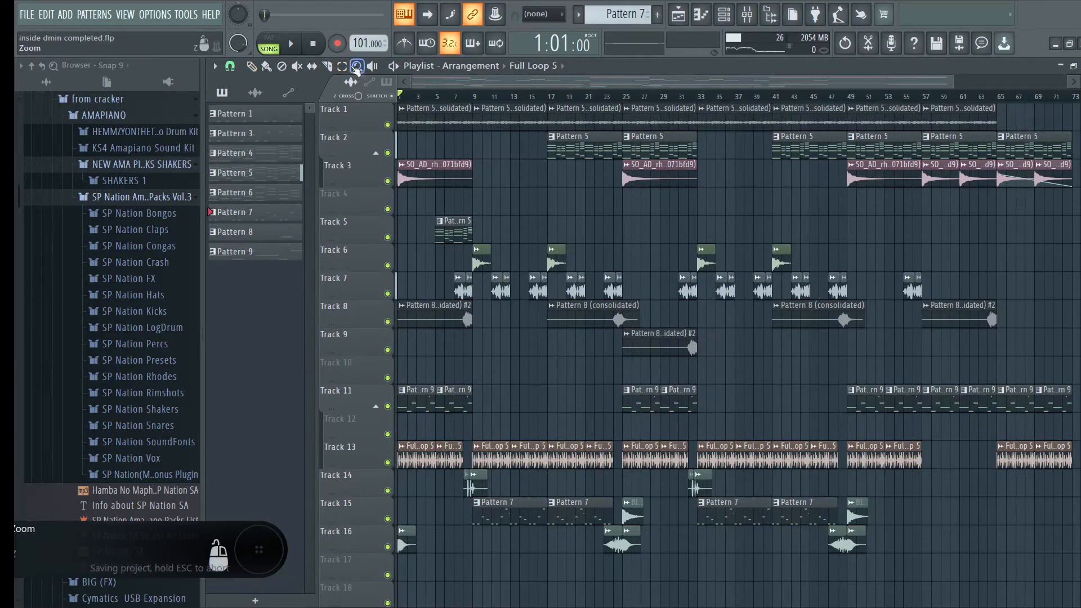
Examine the layers in the second half of the arrangement up close, from about bar 41 to the ending.
left_click_drag(592, 498, 1074, 118)
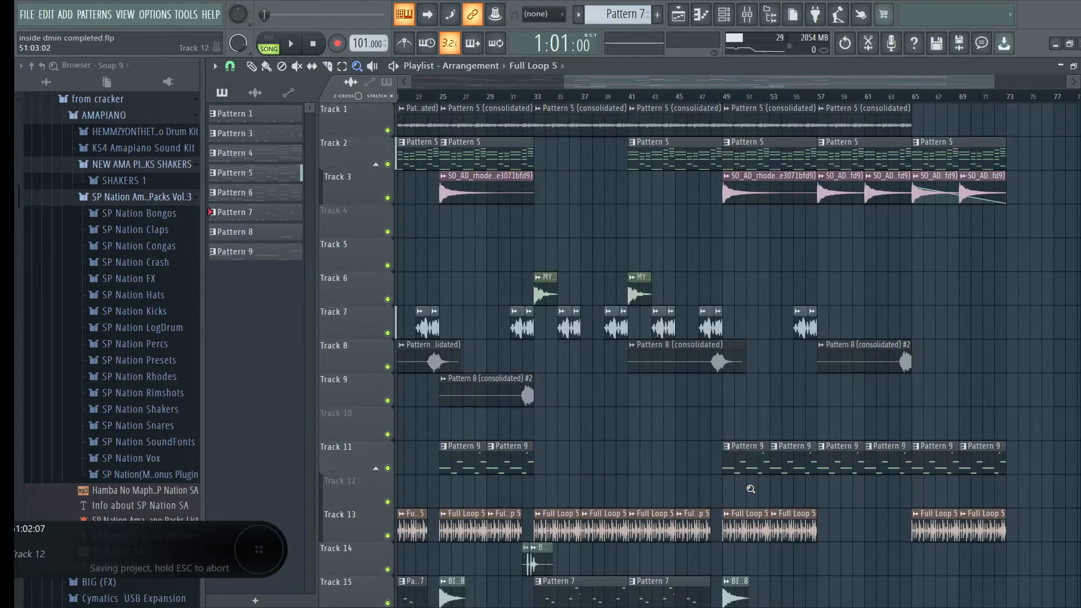
left_click_drag(765, 540, 1074, 113)
right_click(951, 237)
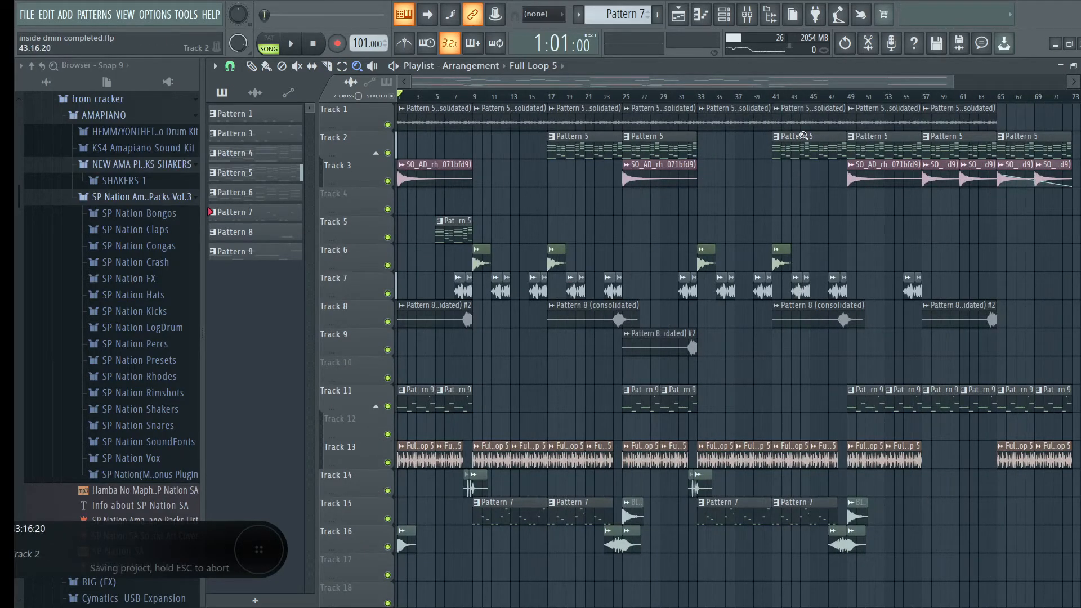
left_click_drag(803, 136, 1074, 459)
right_click(542, 148)
Play the arrangement from bar 55 into bar 67 and stop playback.
left_click(258, 67)
left_click(910, 101)
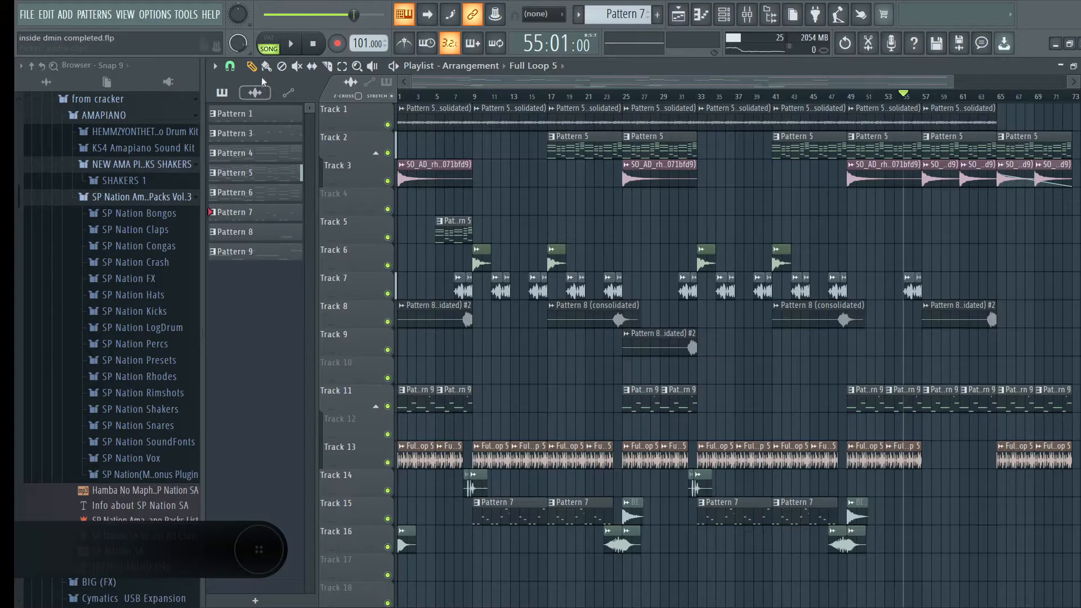
left_click(291, 44)
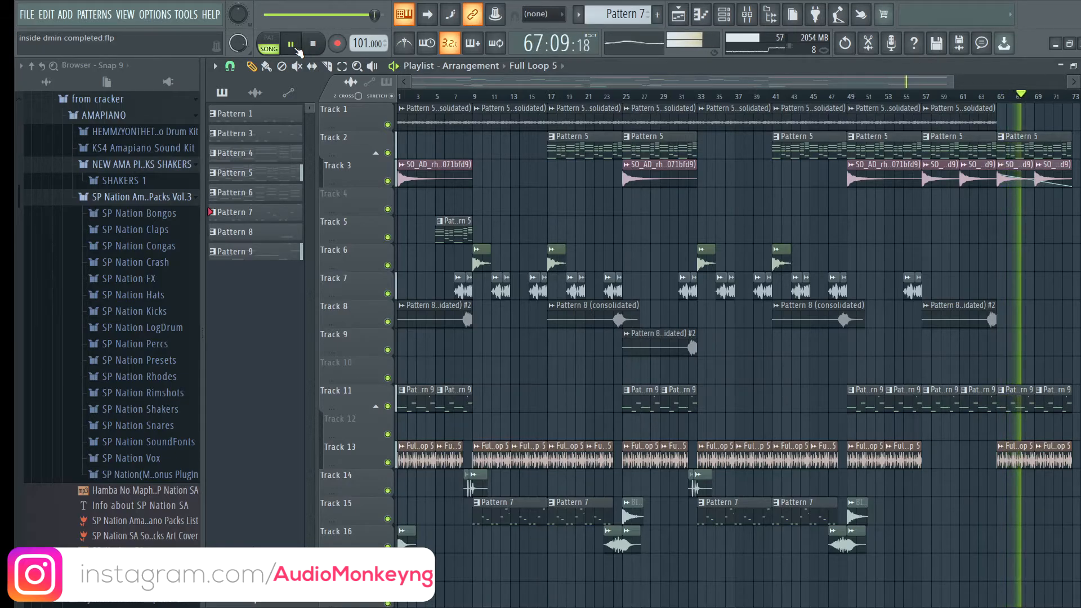
key("space")
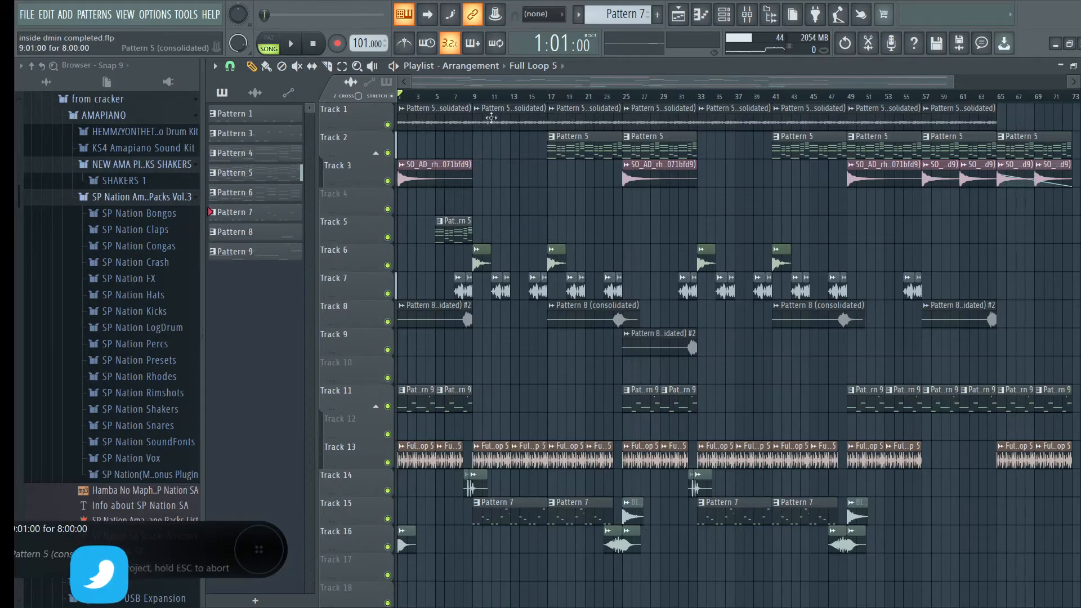
Look over the full arrangement and inspect the sample settings of the Pattern 8 (consolidated) #2 clip on Track 9.
left_click(358, 67)
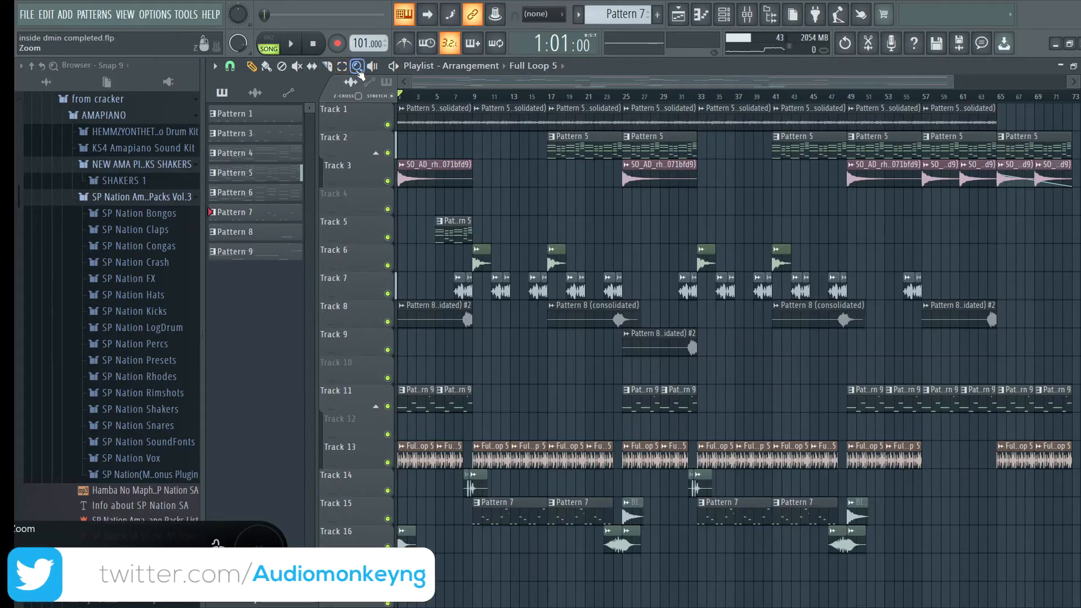
left_click(700, 242)
right_click(700, 243)
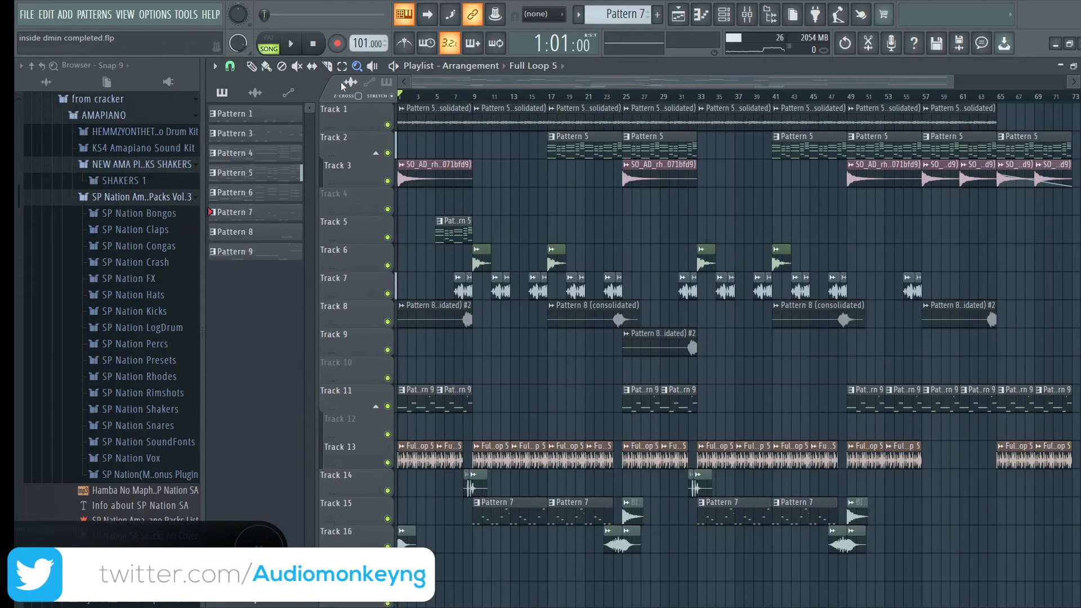
left_click(252, 68)
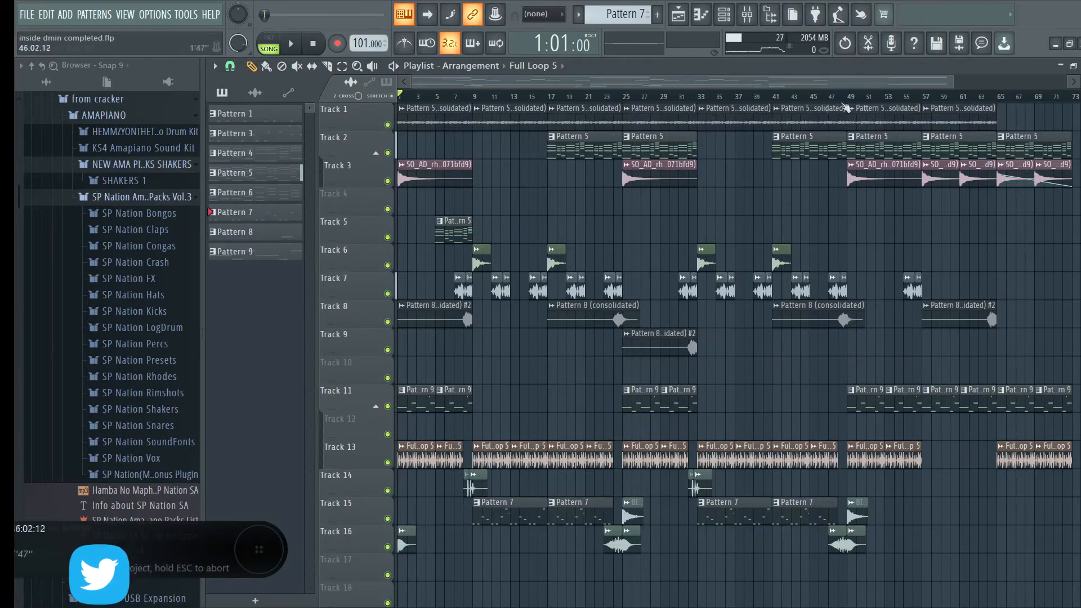
left_click_drag(953, 82, 1078, 85)
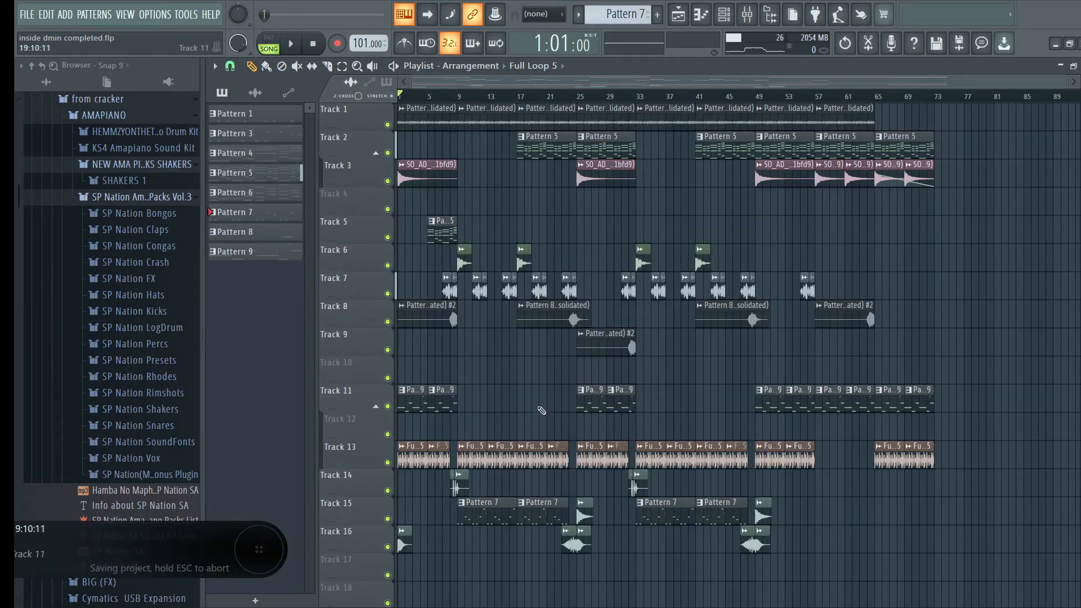
double_click(622, 345)
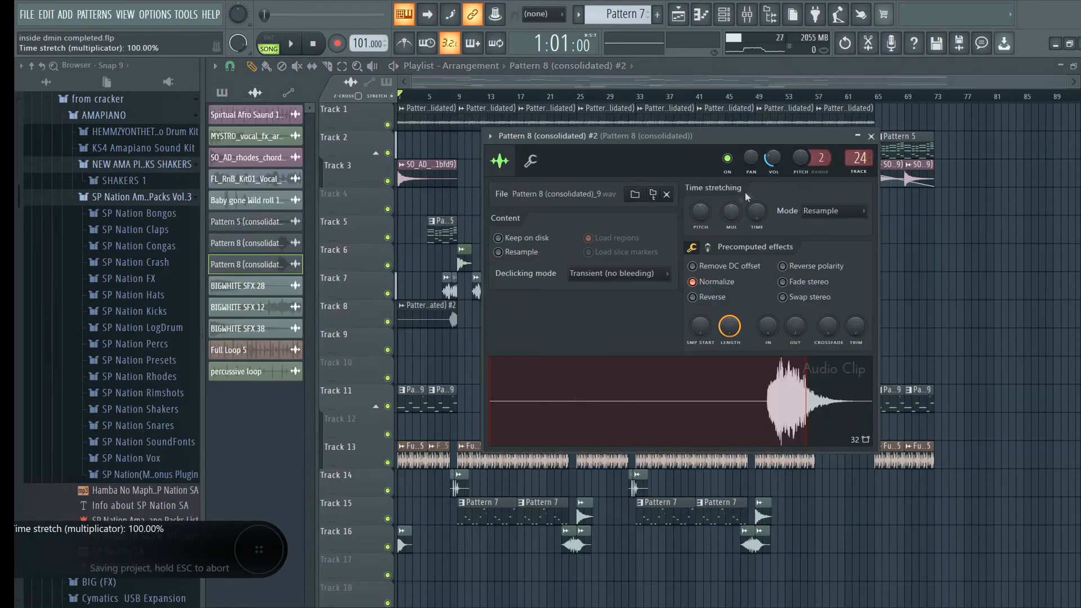
left_click(871, 136)
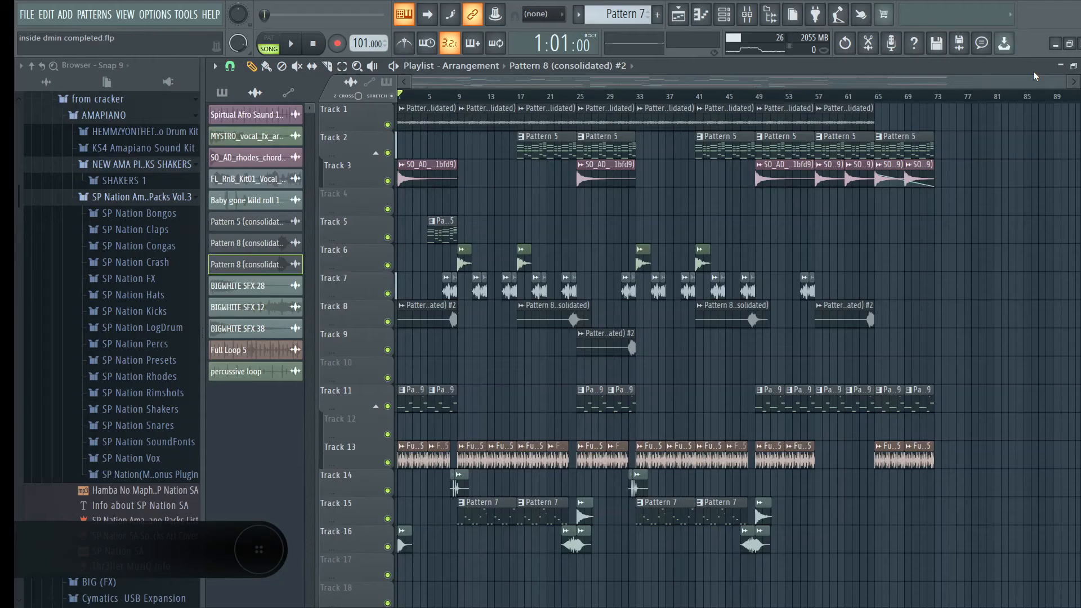
Reduce the playlist's track height to fit all used tracks compactly, and save the project.
key("ctrl+s")
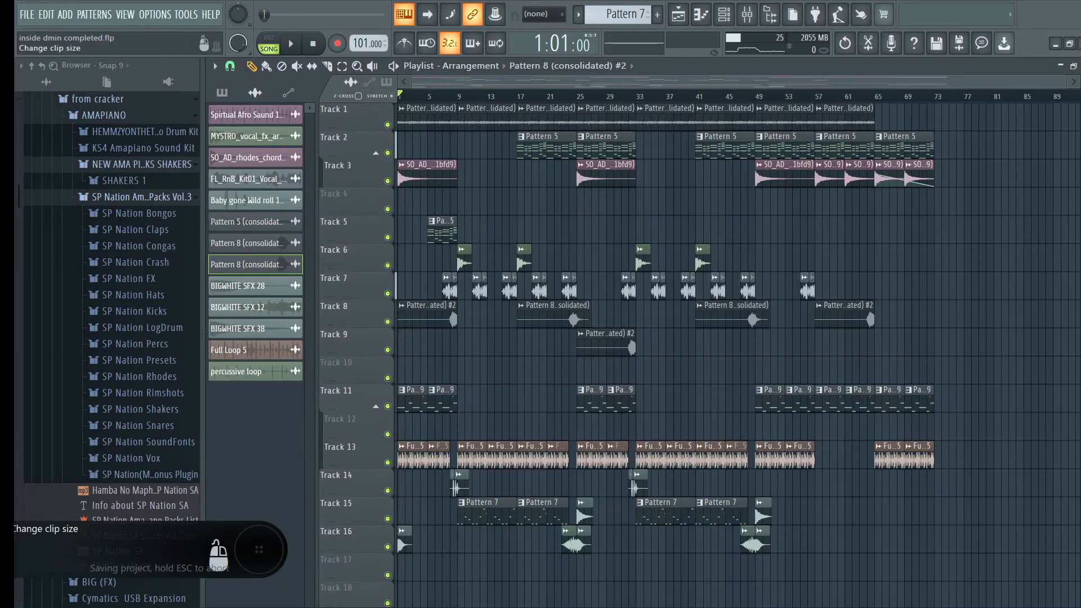
left_click_drag(1078, 97, 1078, 102)
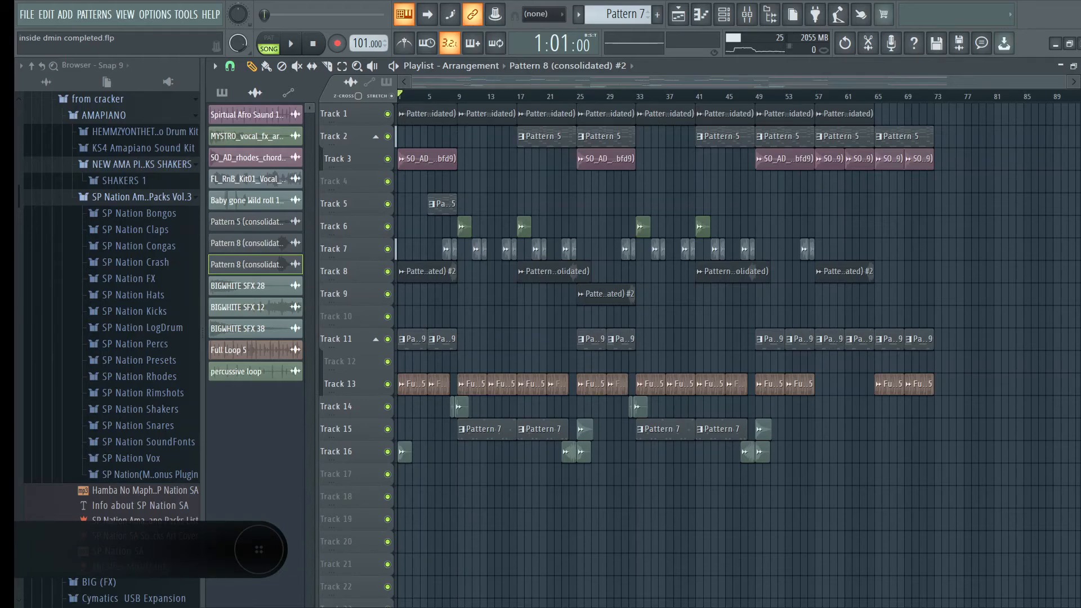
key("ctrl+s")
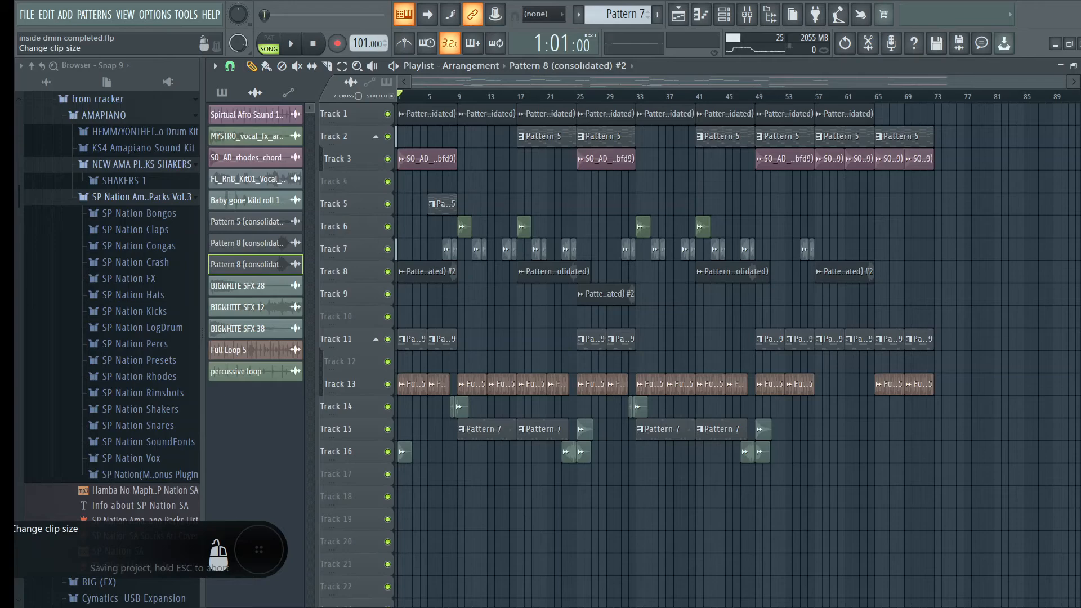